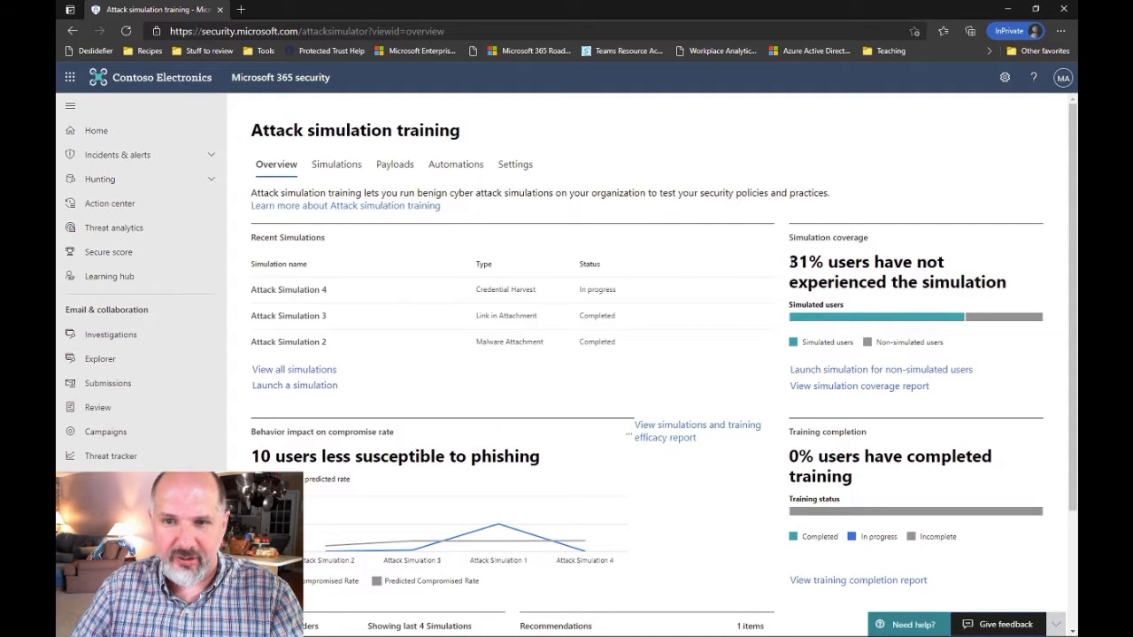
Highlight the simulation coverage, training completion and phishing susceptibility figures on the overview
drag(789, 257, 998, 283)
click(1013, 252)
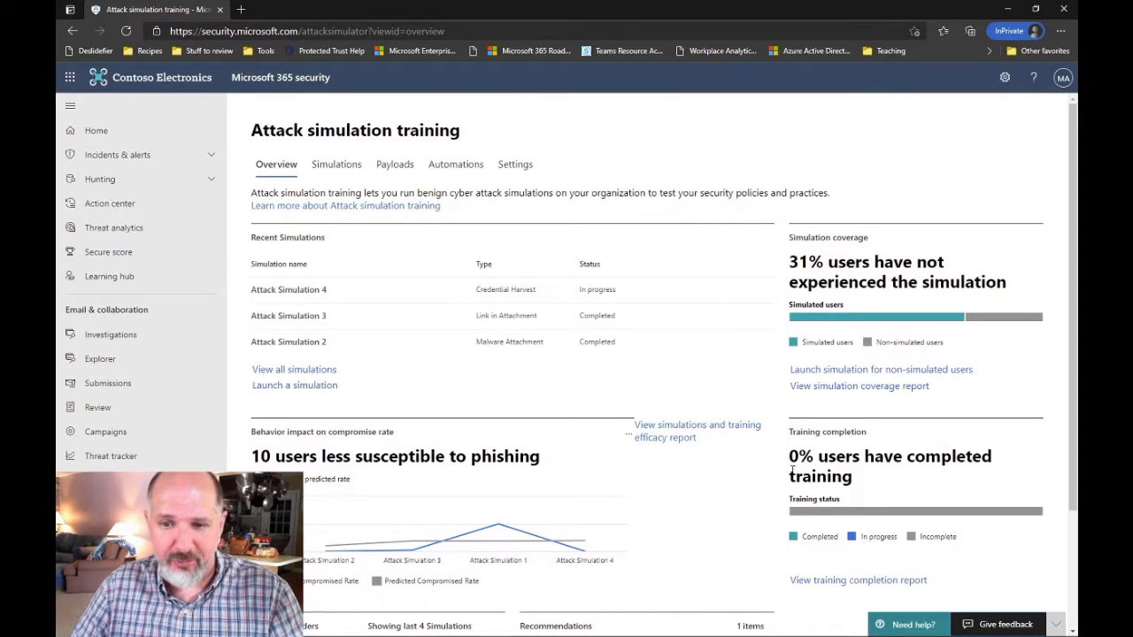
drag(788, 453, 883, 485)
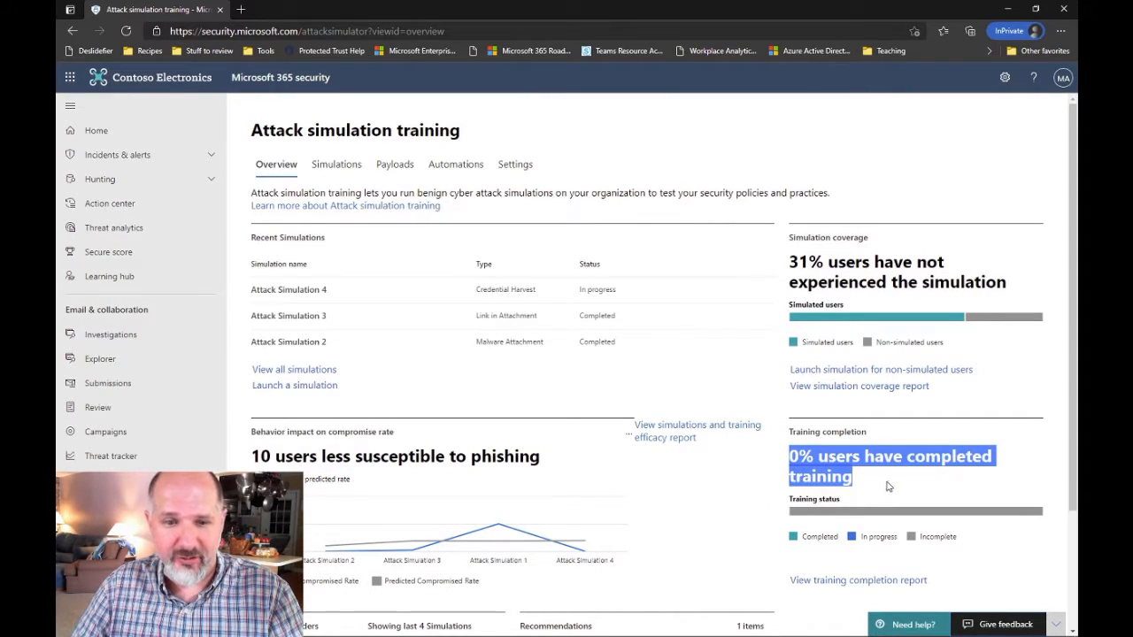
click(887, 485)
scroll(931, 488, down, 1)
scroll(931, 489, down, 3)
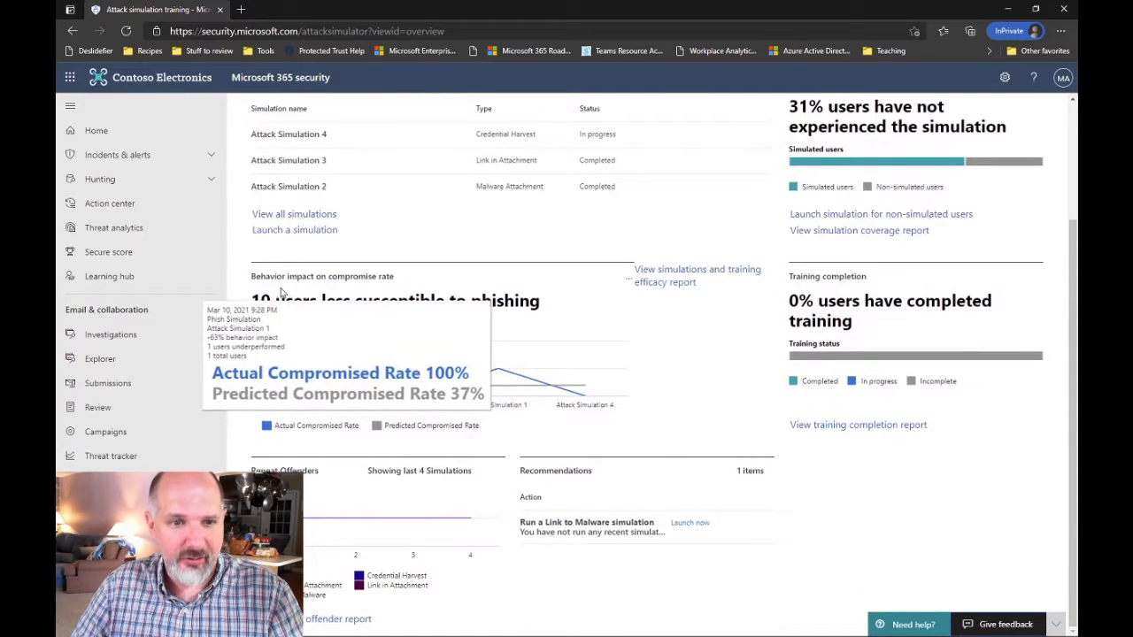
drag(567, 300, 252, 301)
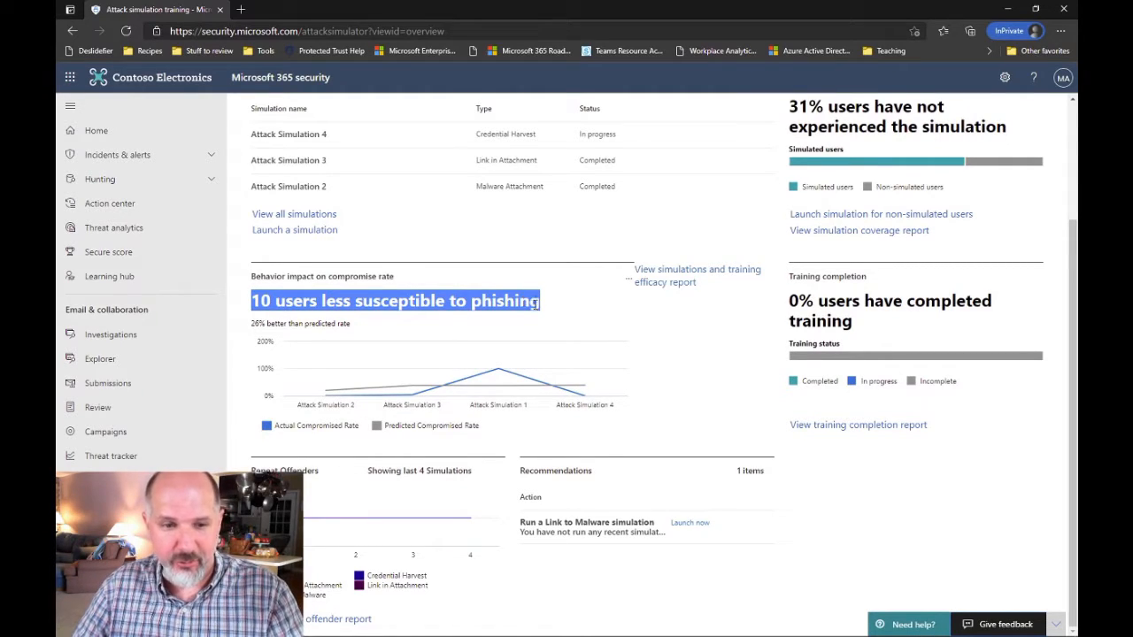
Show the Simulations list with all four simulations and begin launching a new one
scroll(703, 419, up, 2)
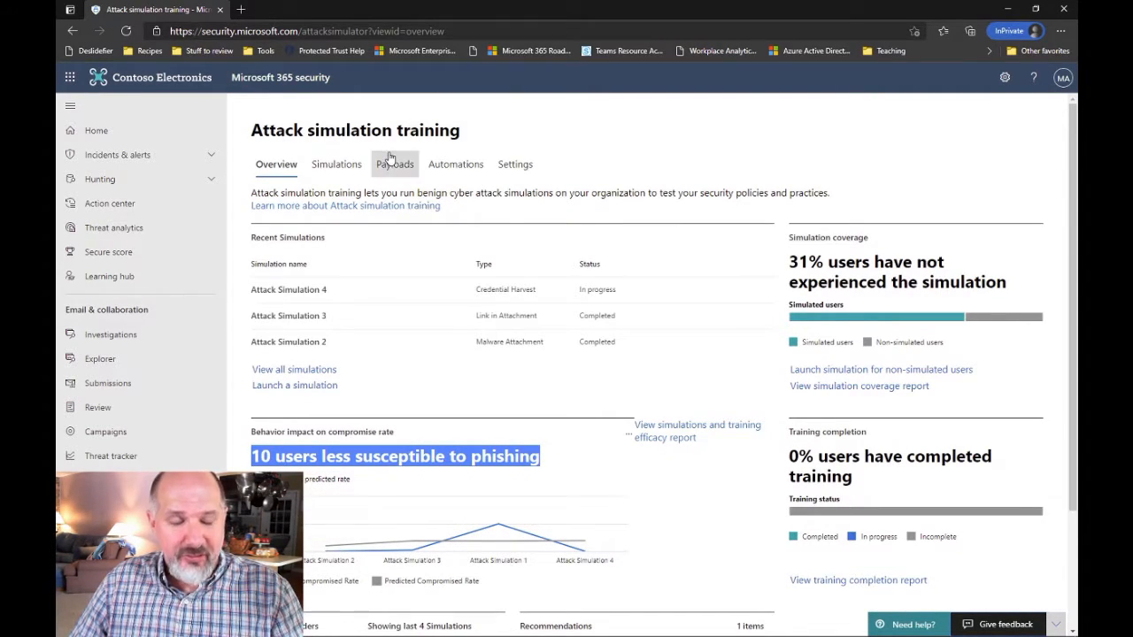
click(341, 170)
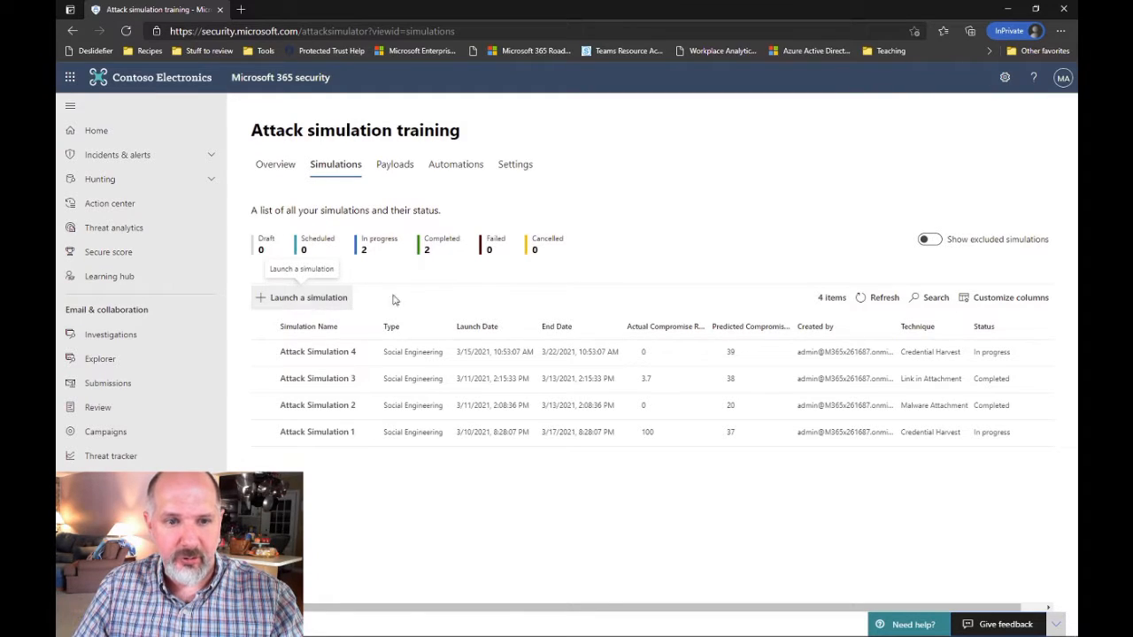
click(301, 305)
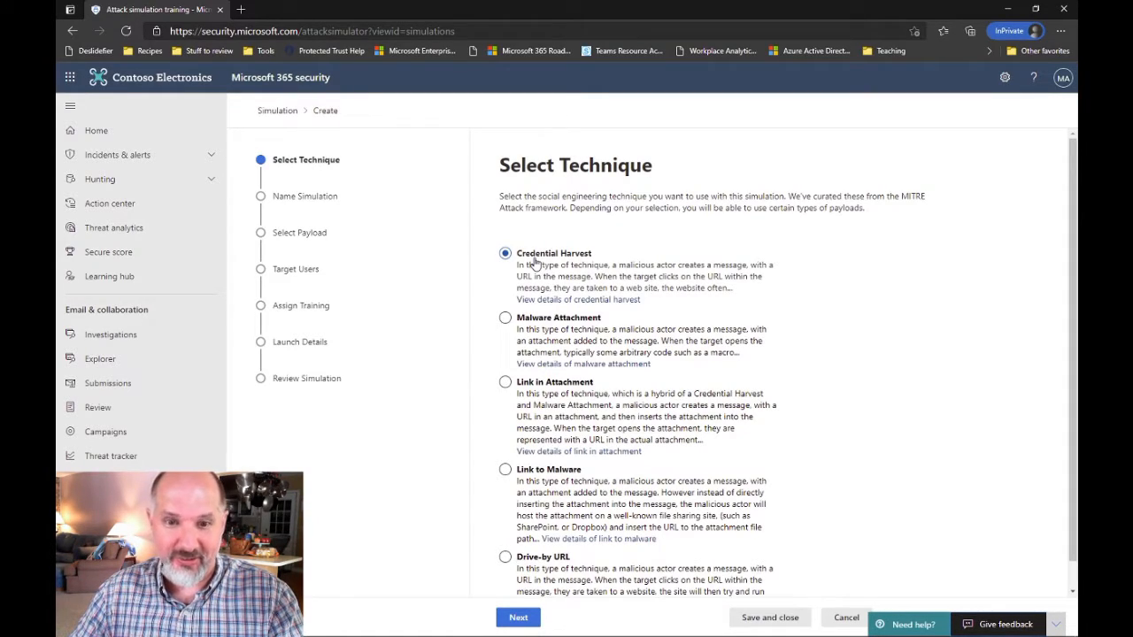
Keep Credential Harvest as the chosen simulation technique
click(542, 387)
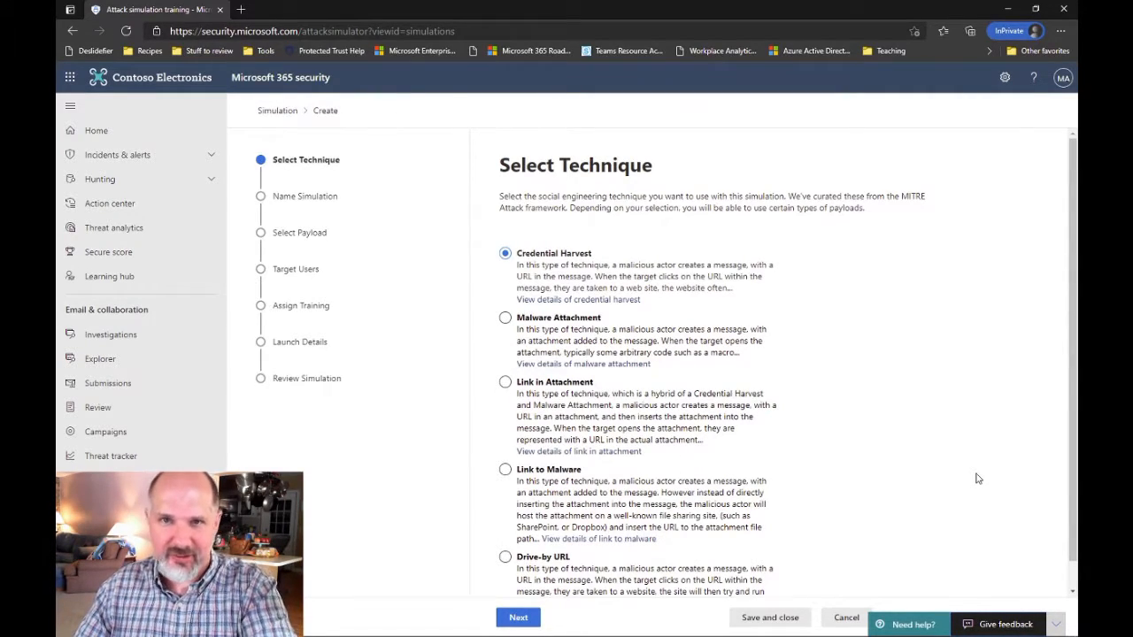
scroll(917, 475, down, 1)
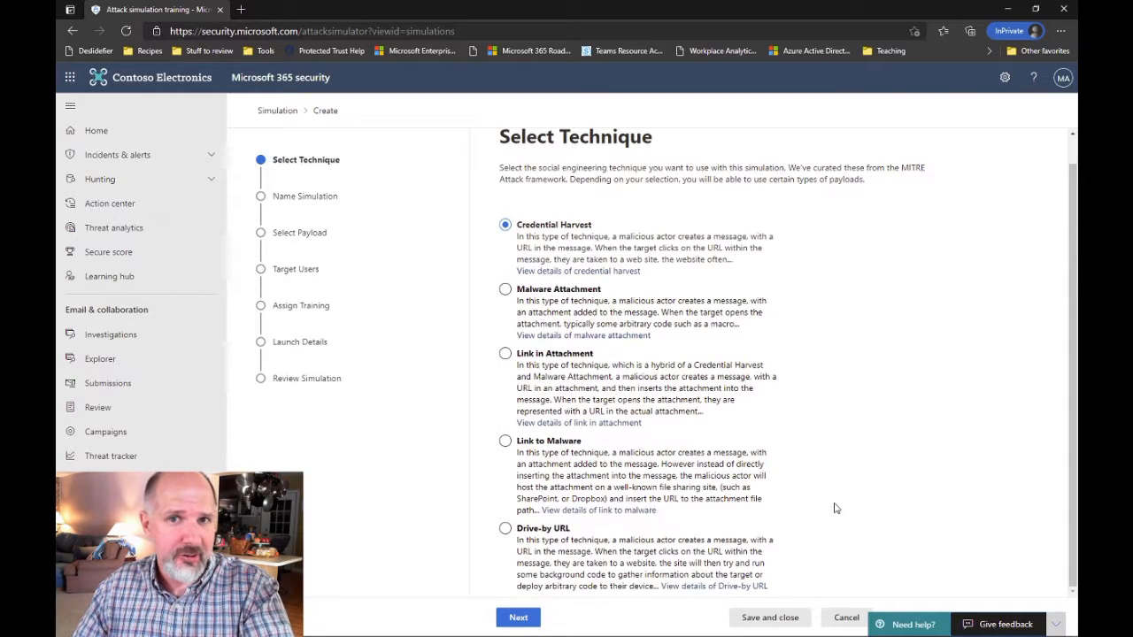
scroll(833, 508, down, 2)
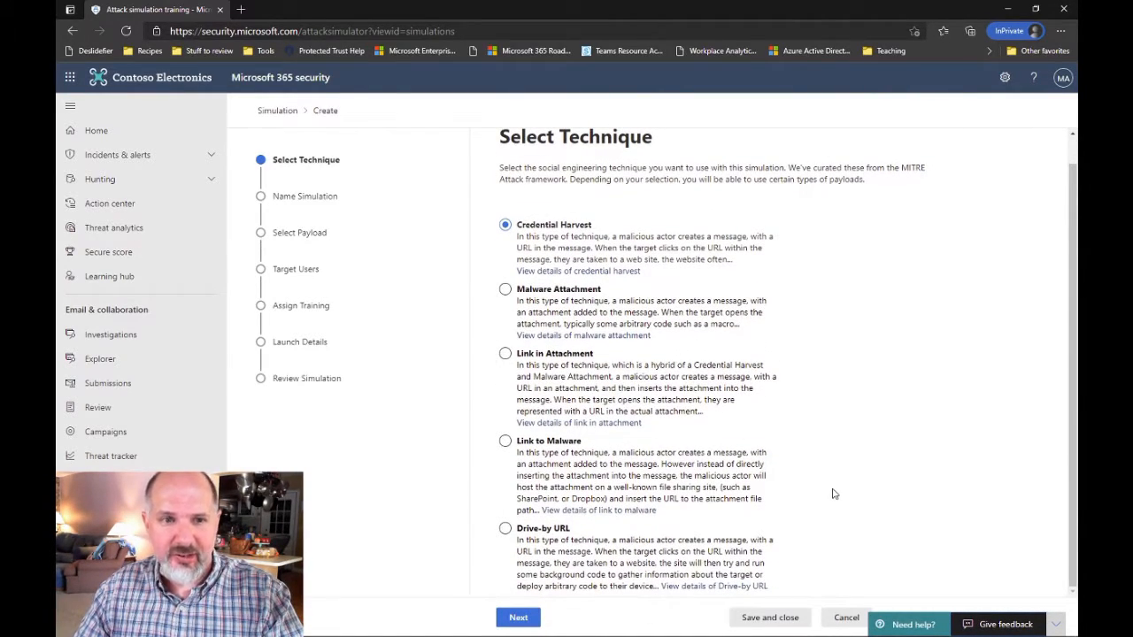
Name the simulation 'Attack Simulation 5', reuse that text as its description, and continue
click(518, 618)
click(622, 221)
text(Attack Simulation 5)
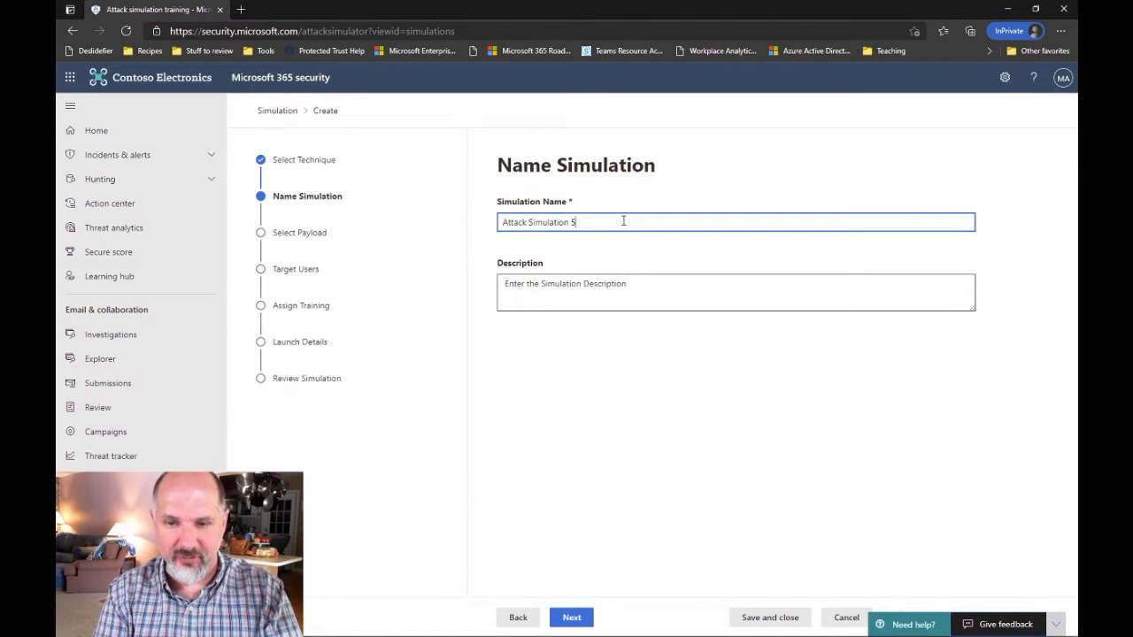
key(ctrl+a)
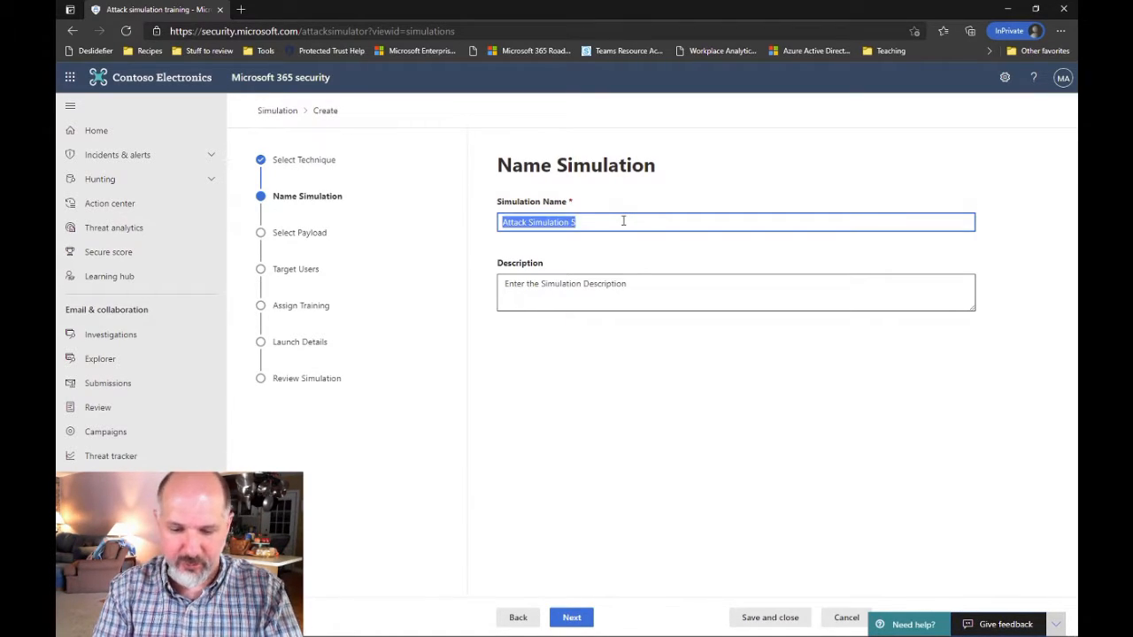
key(ctrl+c)
key(Tab)
key(ctrl+v)
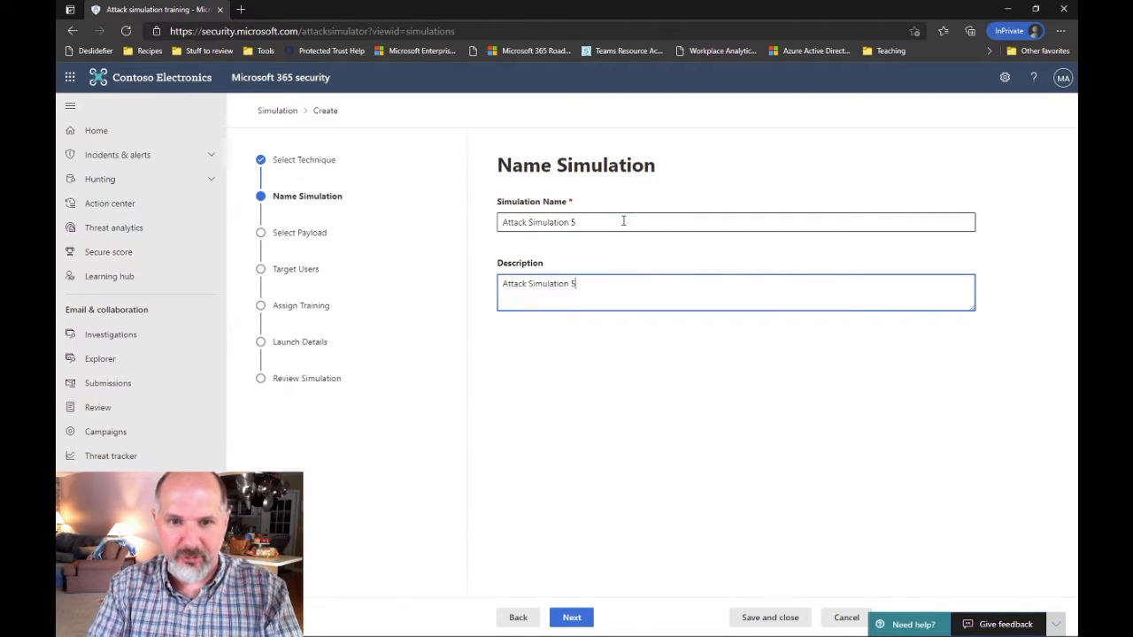
click(572, 618)
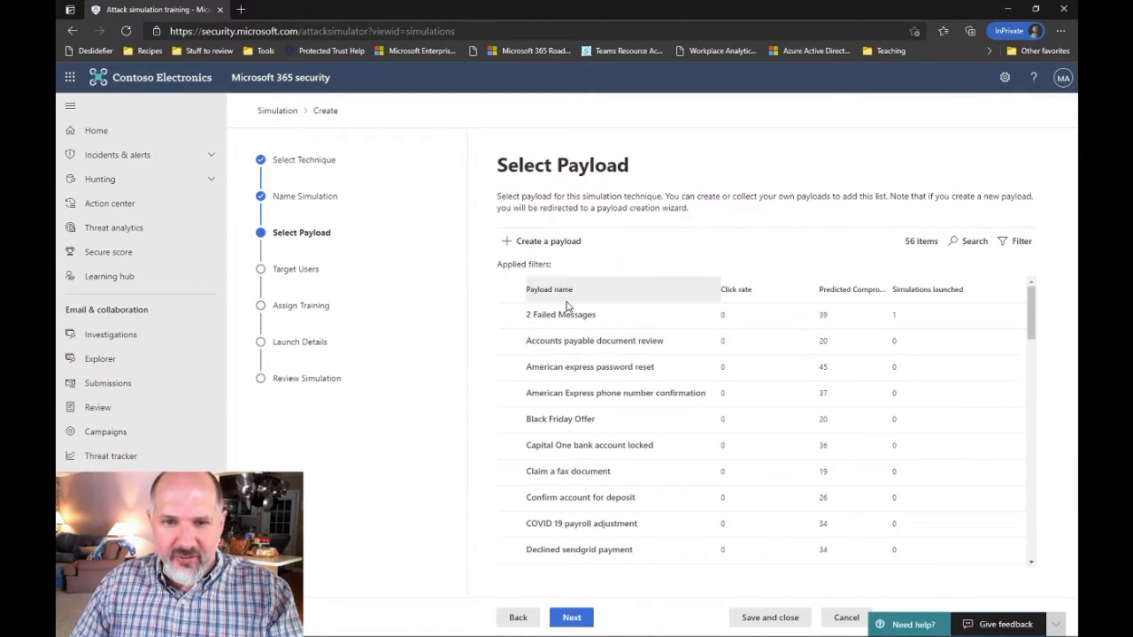
Select the 'Update your Office 365 Security' payload and open its details
scroll(567, 346, down, 1)
scroll(573, 361, down, 8)
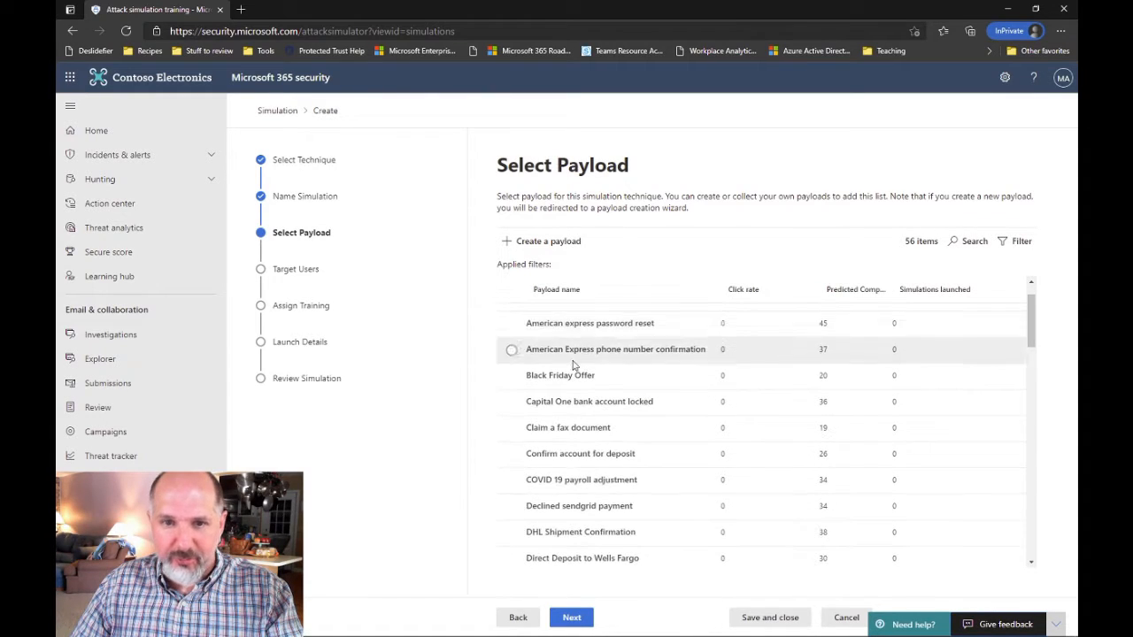
scroll(572, 365, down, 7)
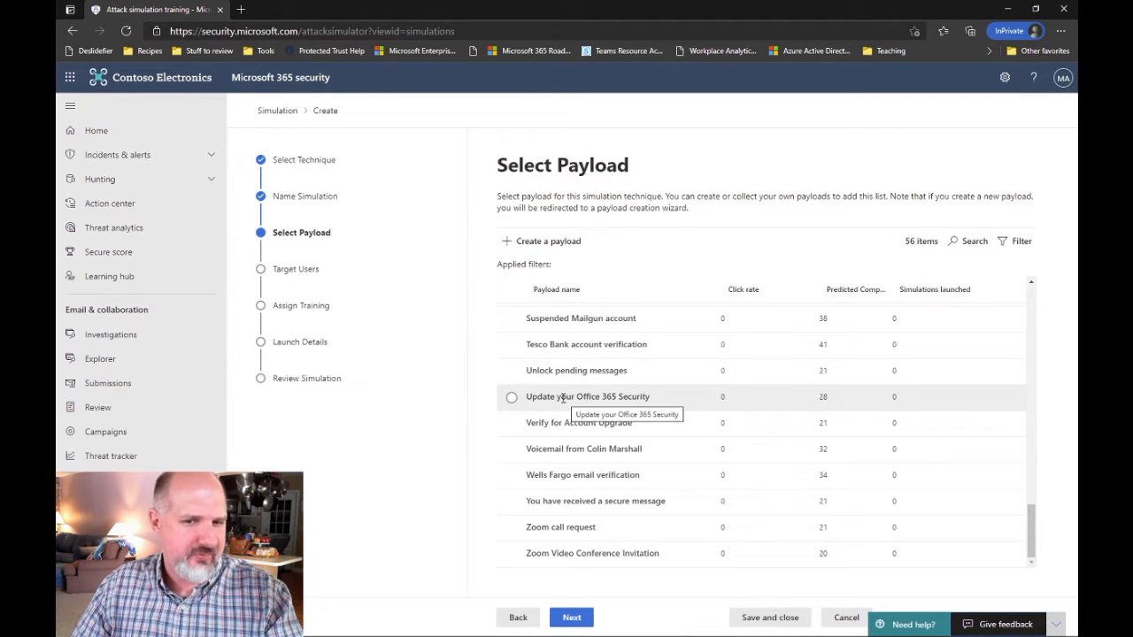
click(513, 399)
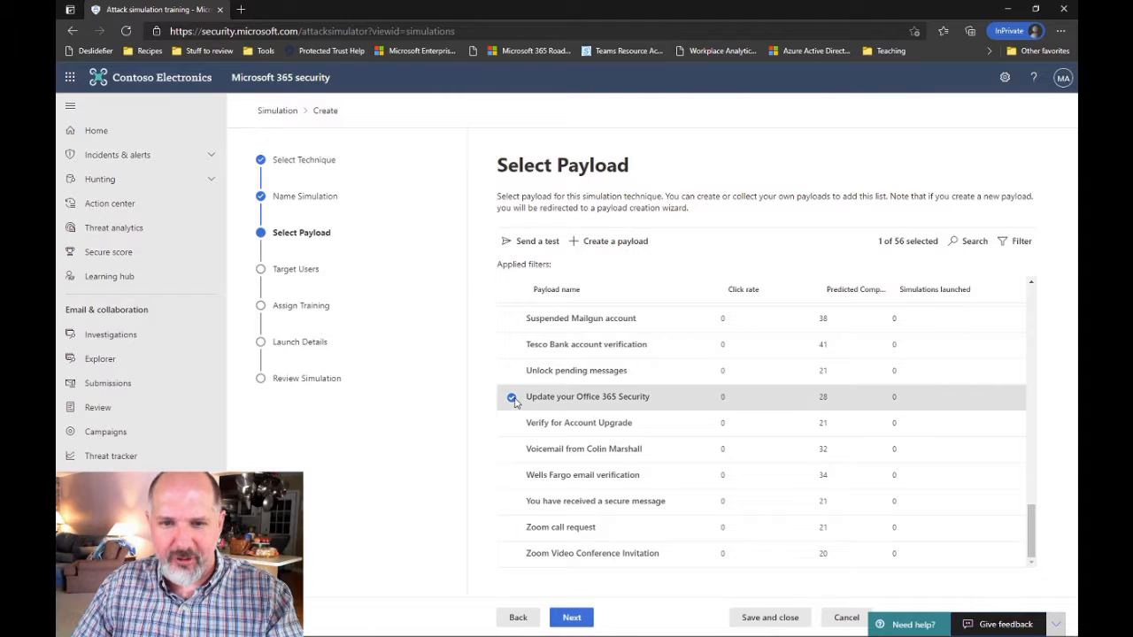
click(627, 396)
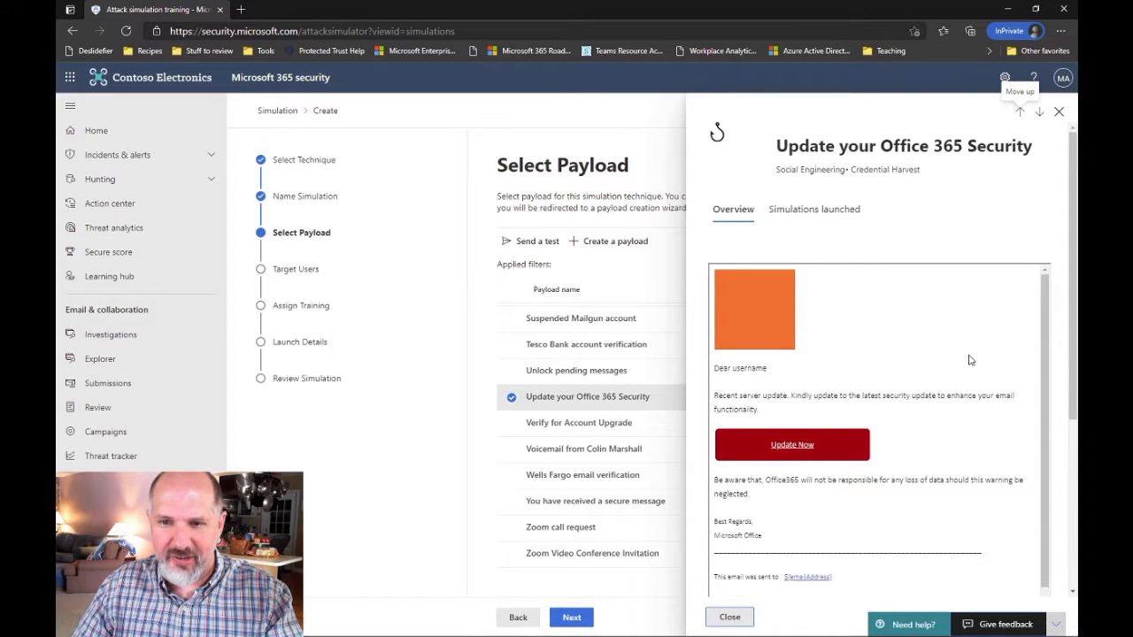
Highlight the payload's theme, brand and industry in its Overview details
scroll(969, 360, down, 5)
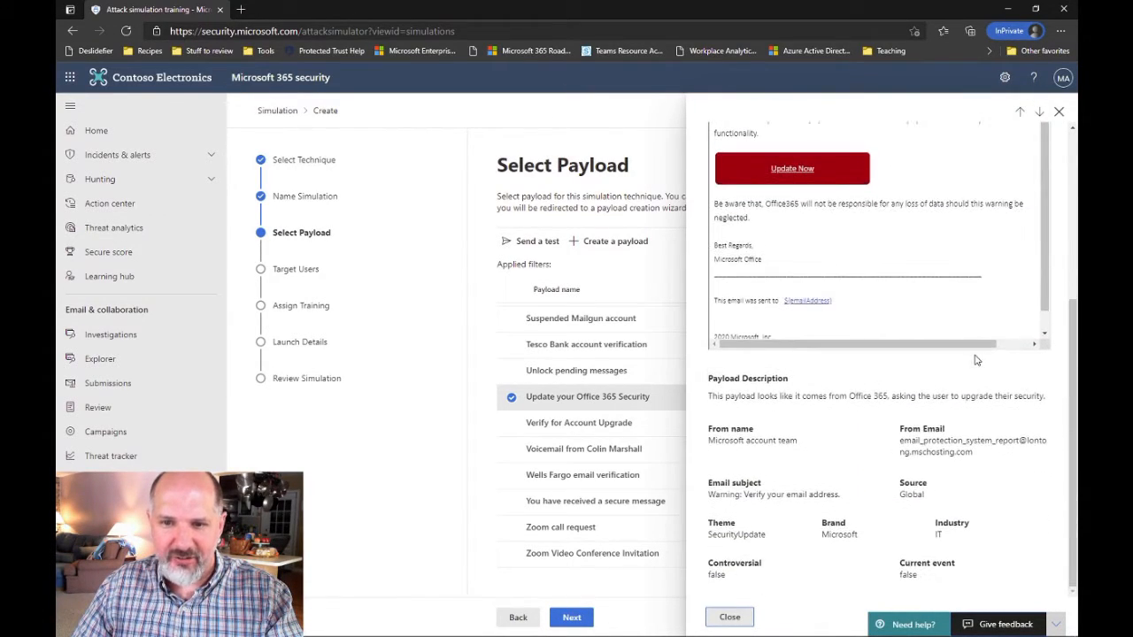
scroll(976, 360, up, 3)
scroll(976, 360, up, 3)
scroll(977, 360, down, 5)
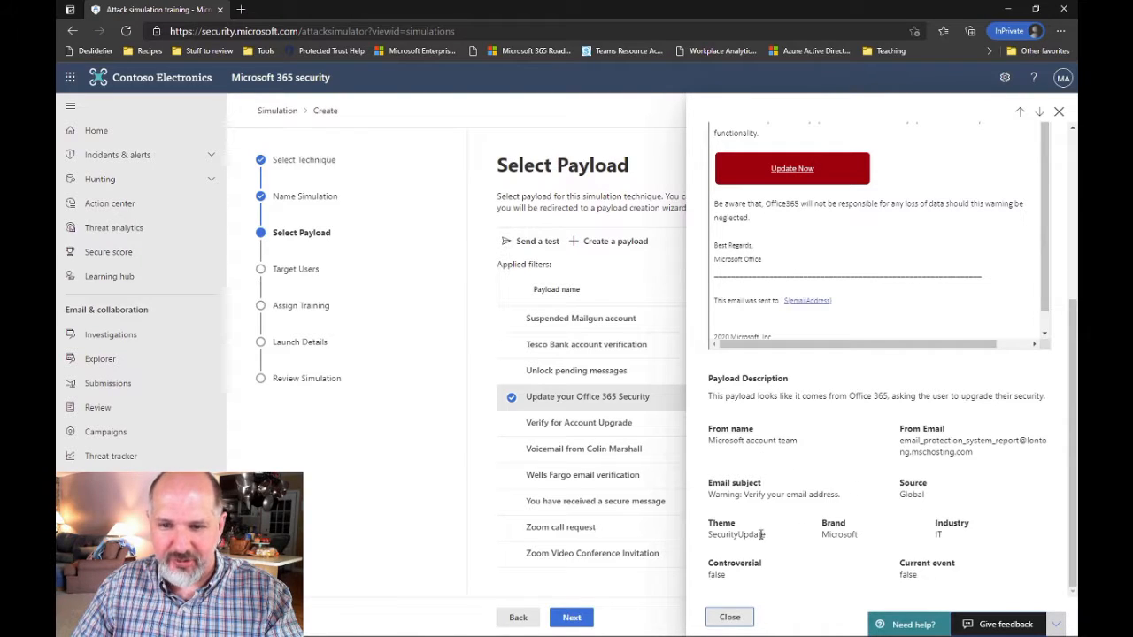
drag(709, 524, 745, 525)
drag(823, 525, 849, 525)
click(911, 535)
drag(936, 525, 991, 526)
click(1015, 492)
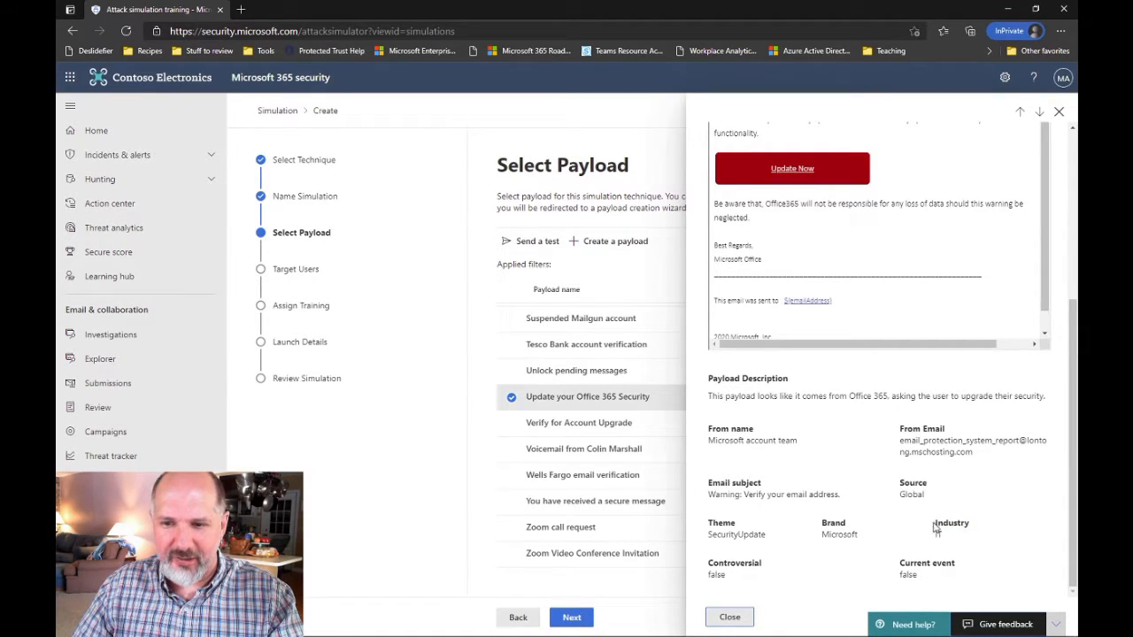
drag(936, 527, 982, 529)
click(1014, 523)
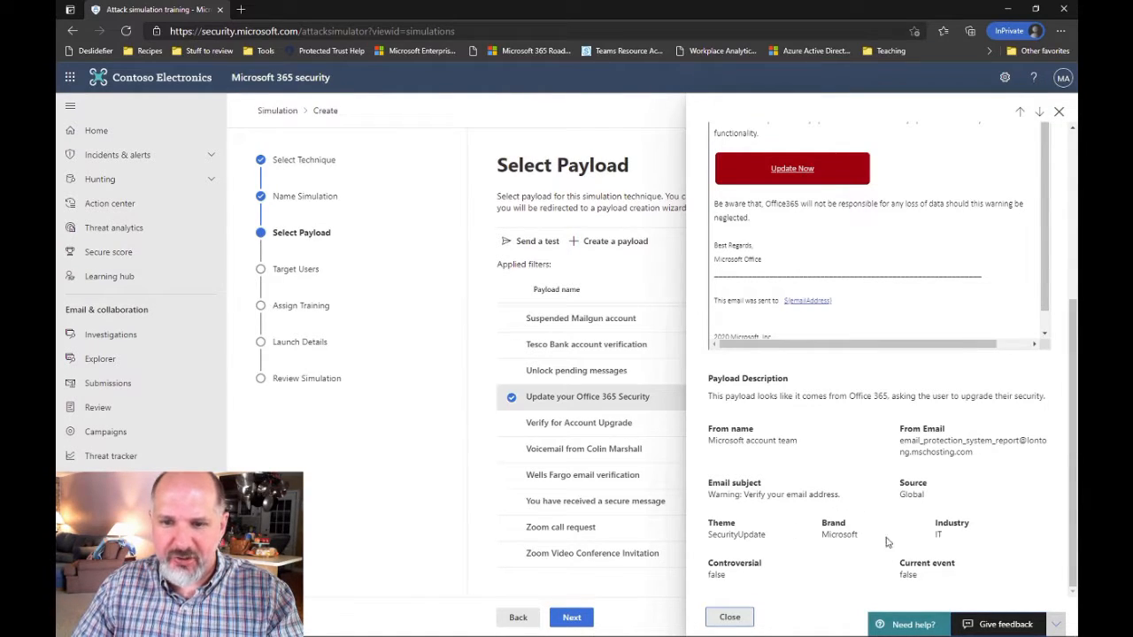
Check the payload's Simulations launched tab, return to Overview, and close the details pane
scroll(941, 248, up, 3)
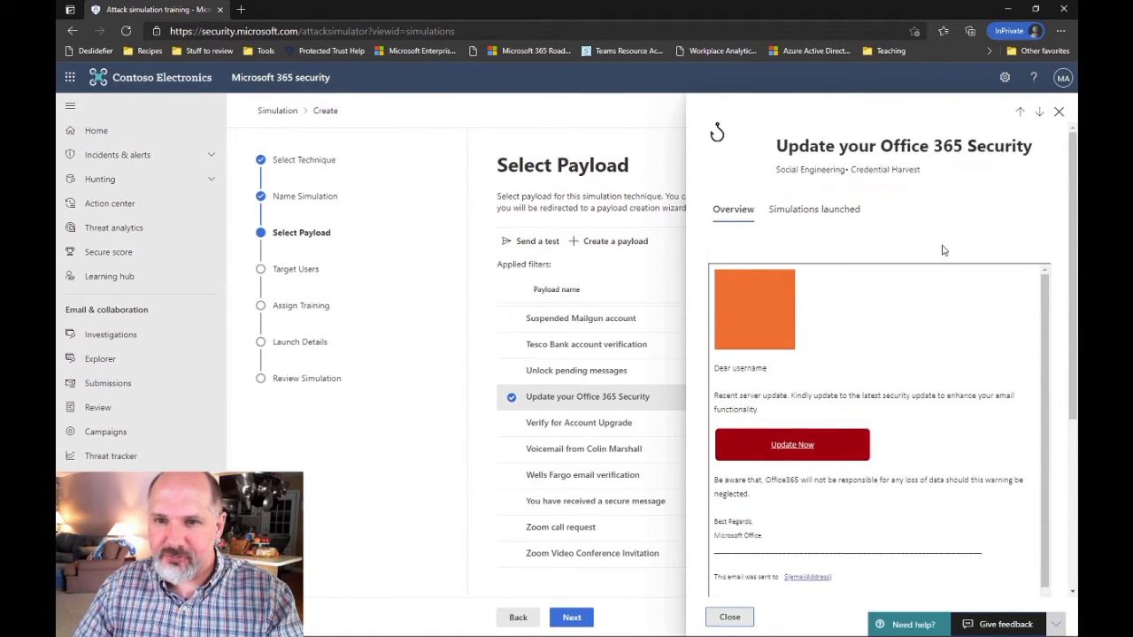
click(806, 215)
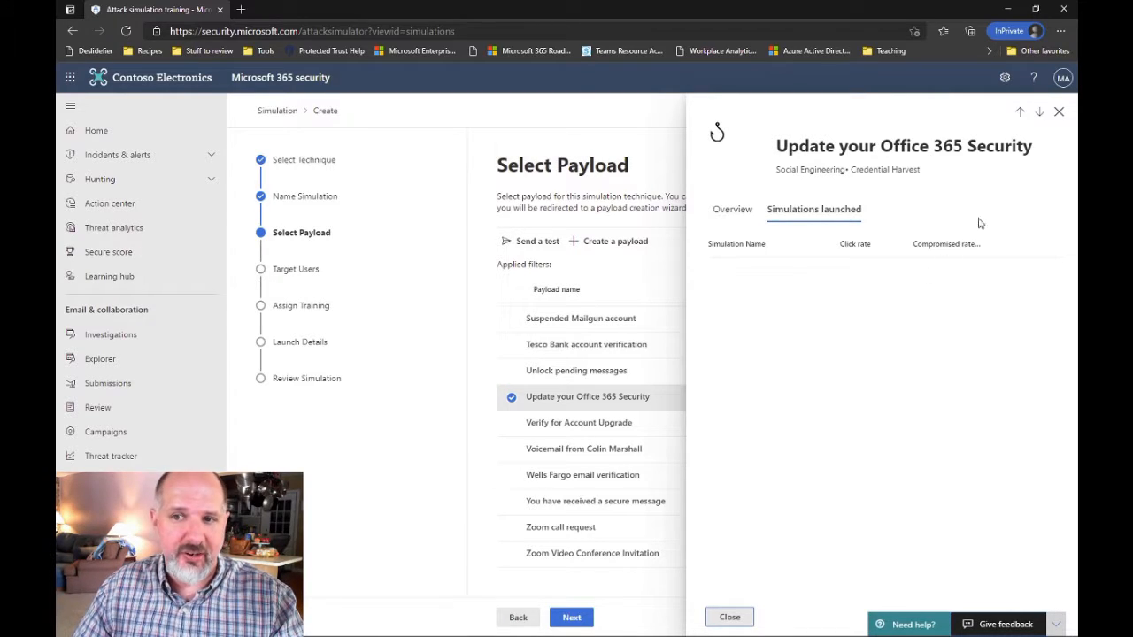
click(731, 209)
scroll(877, 415, down, 2)
scroll(877, 415, down, 2)
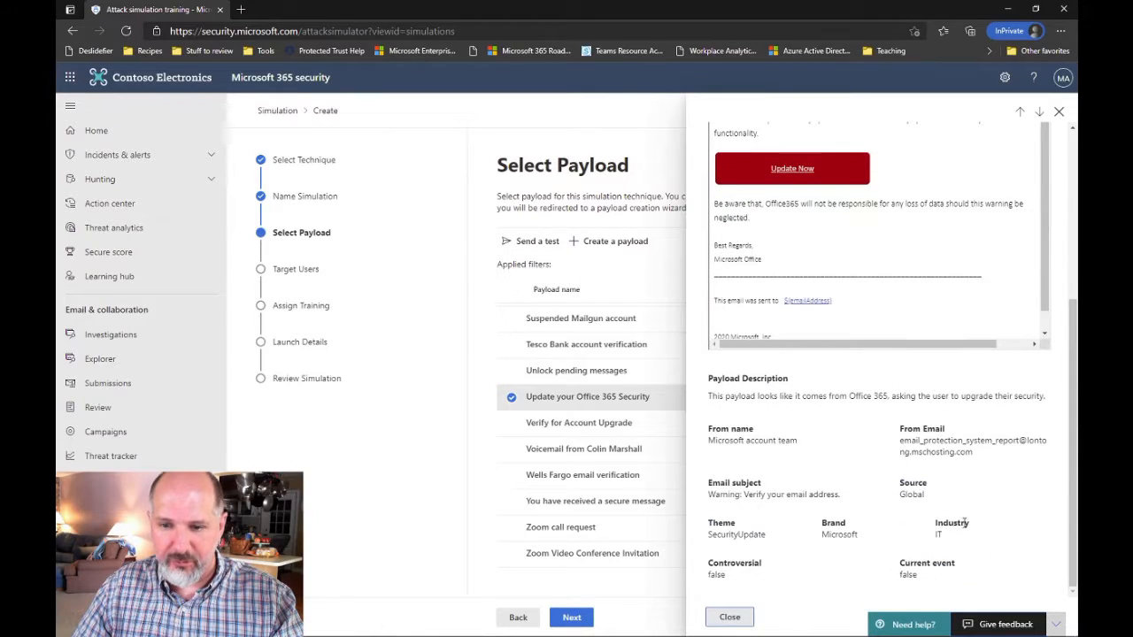
click(730, 618)
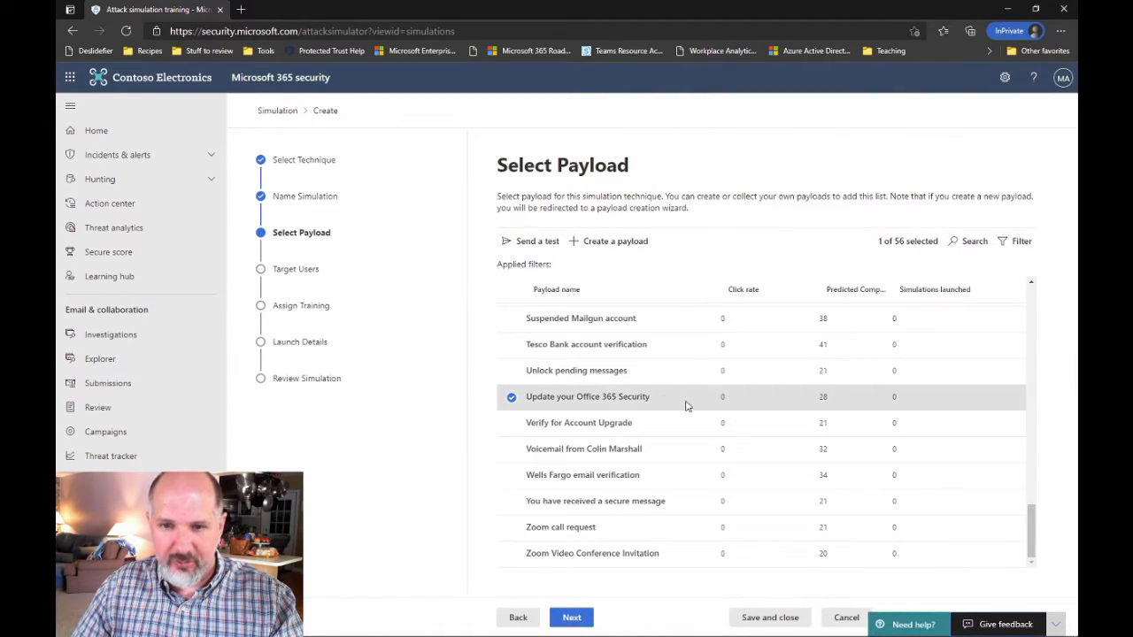
Filter payloads to Current event: Yes, leaving only Sale of FFP2 masks
click(1018, 244)
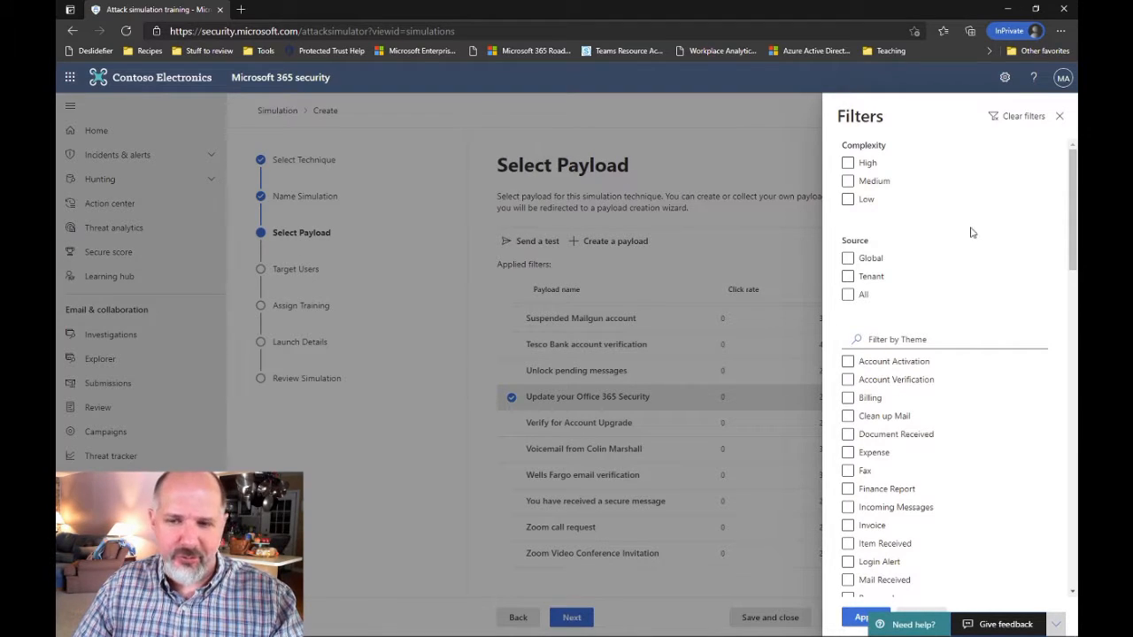
scroll(972, 232, down, 6)
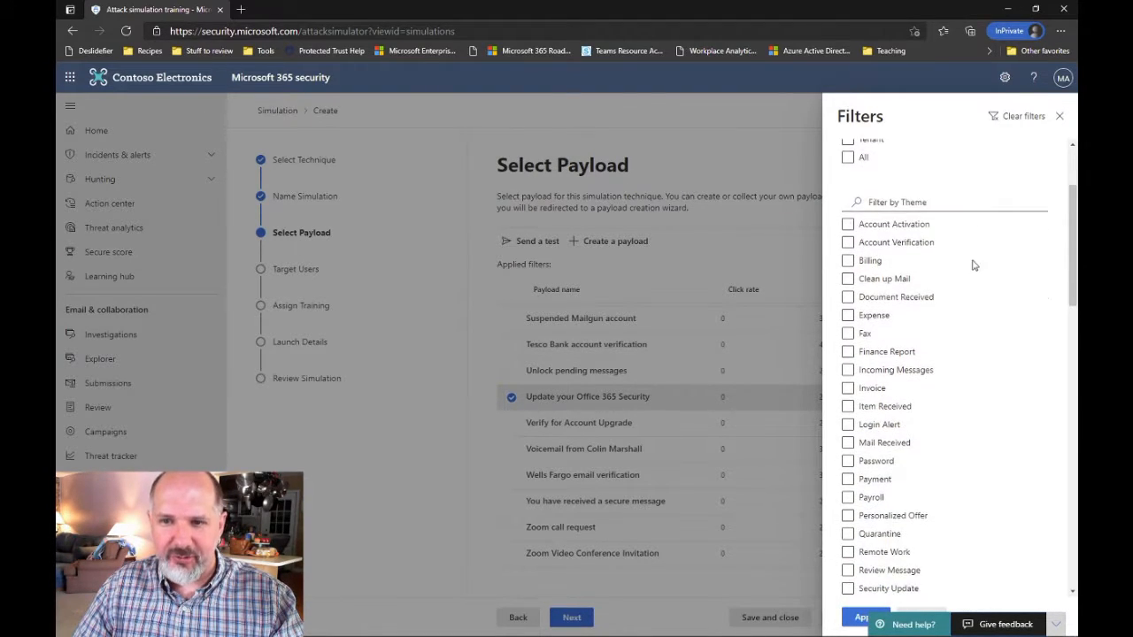
scroll(974, 276, down, 3)
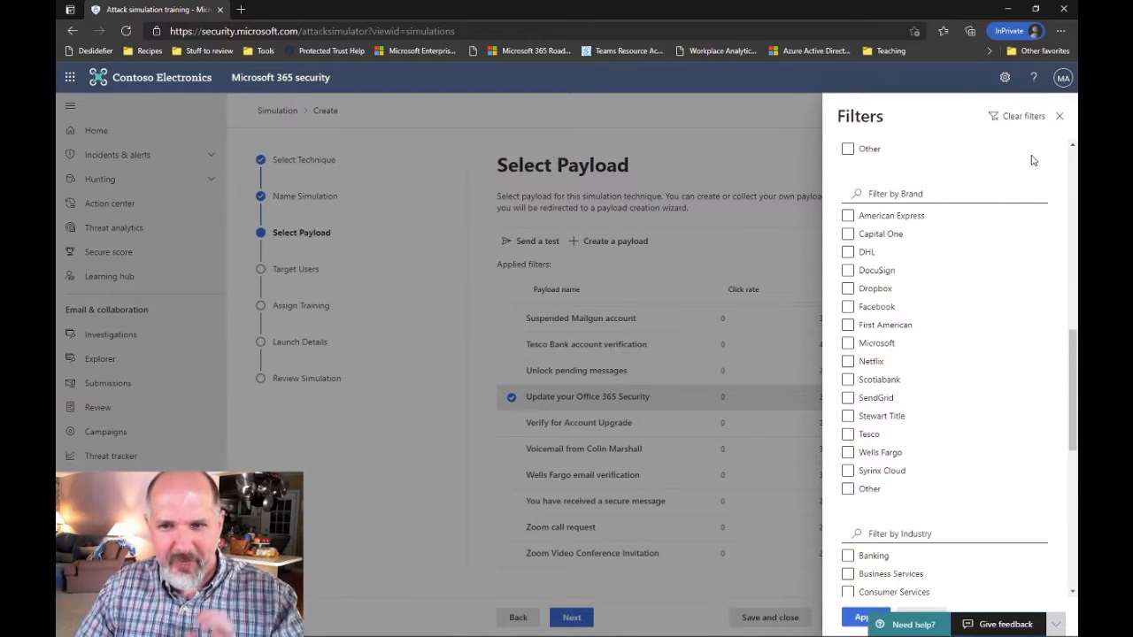
scroll(1039, 306, down, 6)
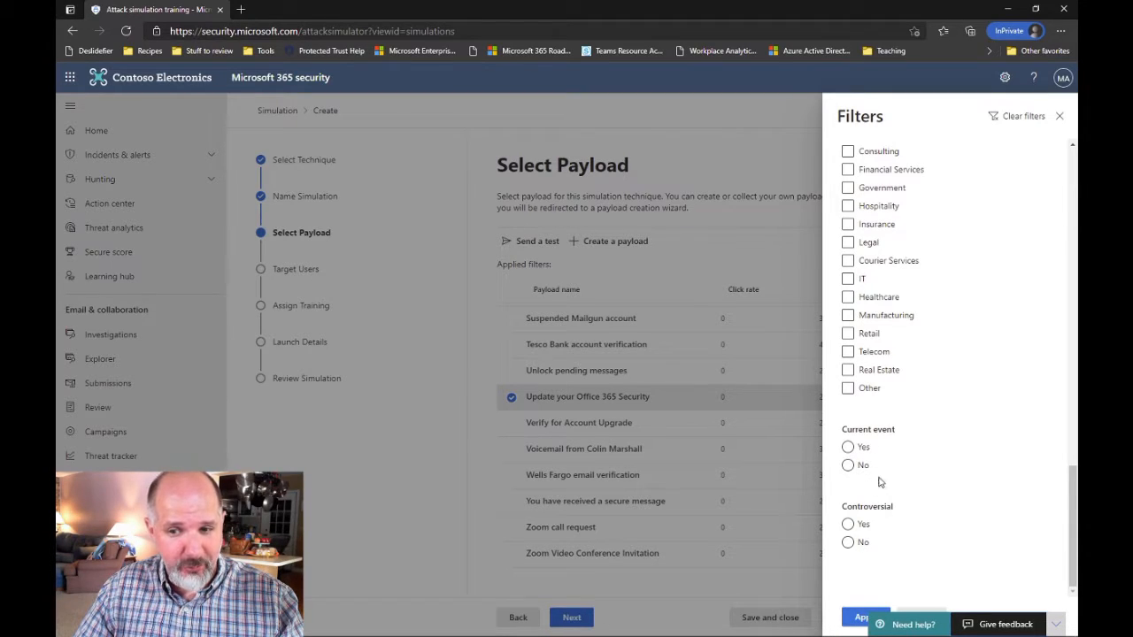
click(847, 449)
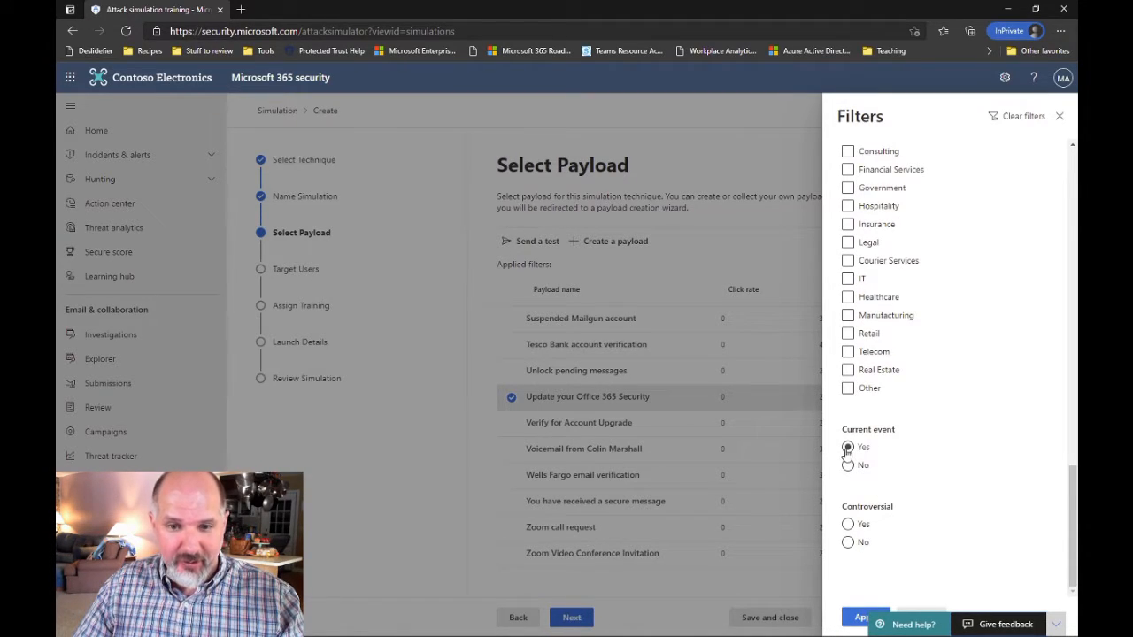
click(856, 453)
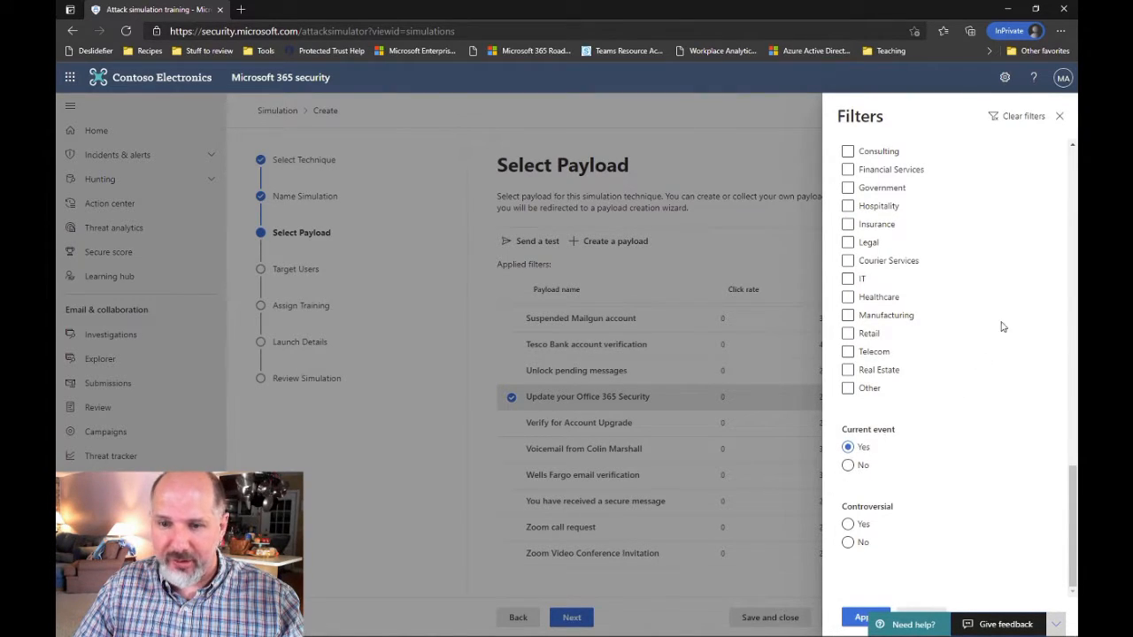
click(1059, 117)
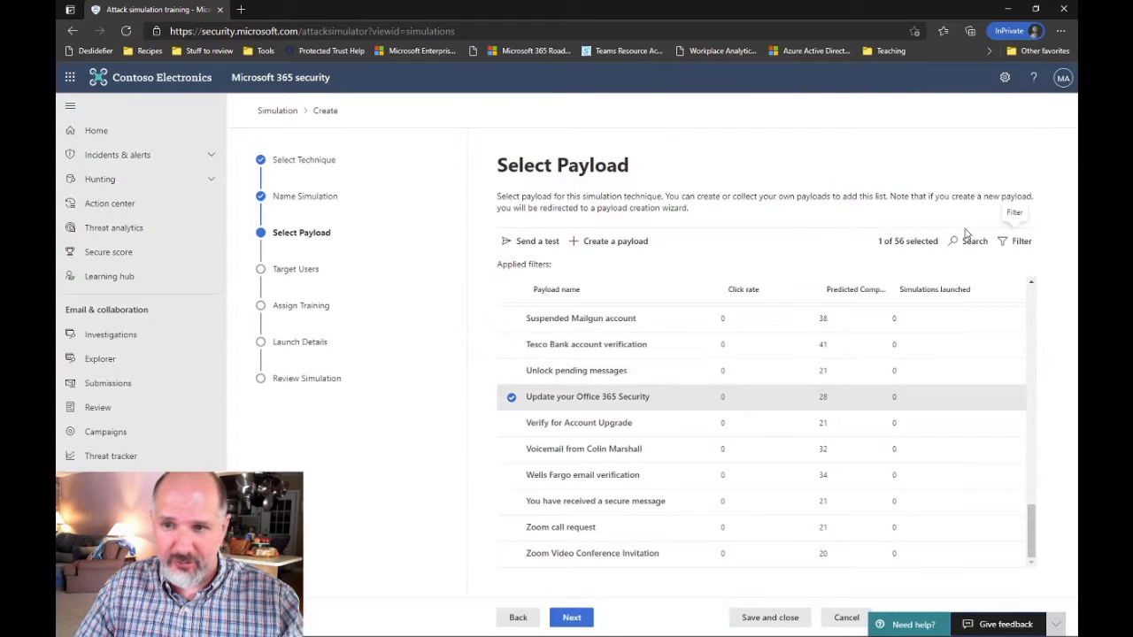
click(1018, 241)
scroll(922, 476, down, 10)
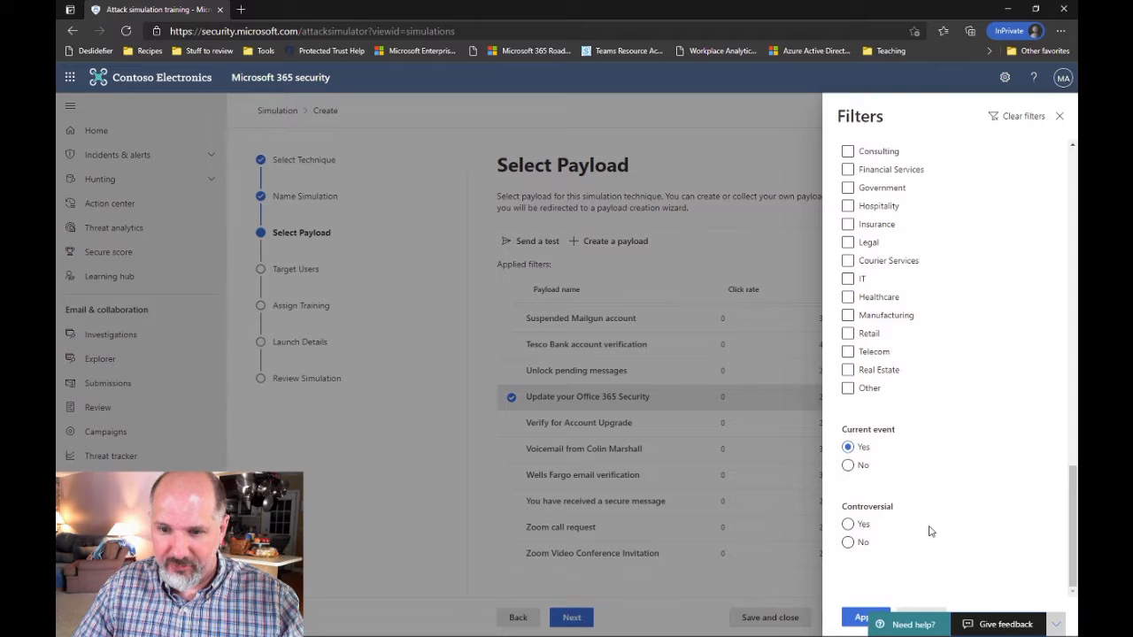
click(861, 616)
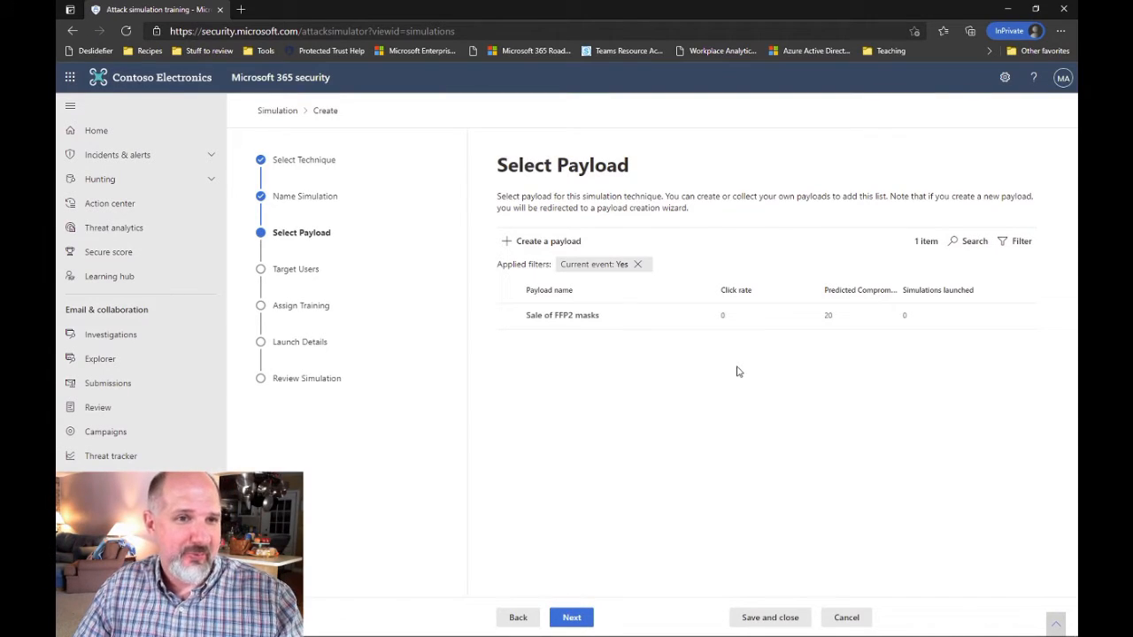
Choose the Sale of FFP2 masks payload and scroll through its French mask-sale email preview
click(602, 316)
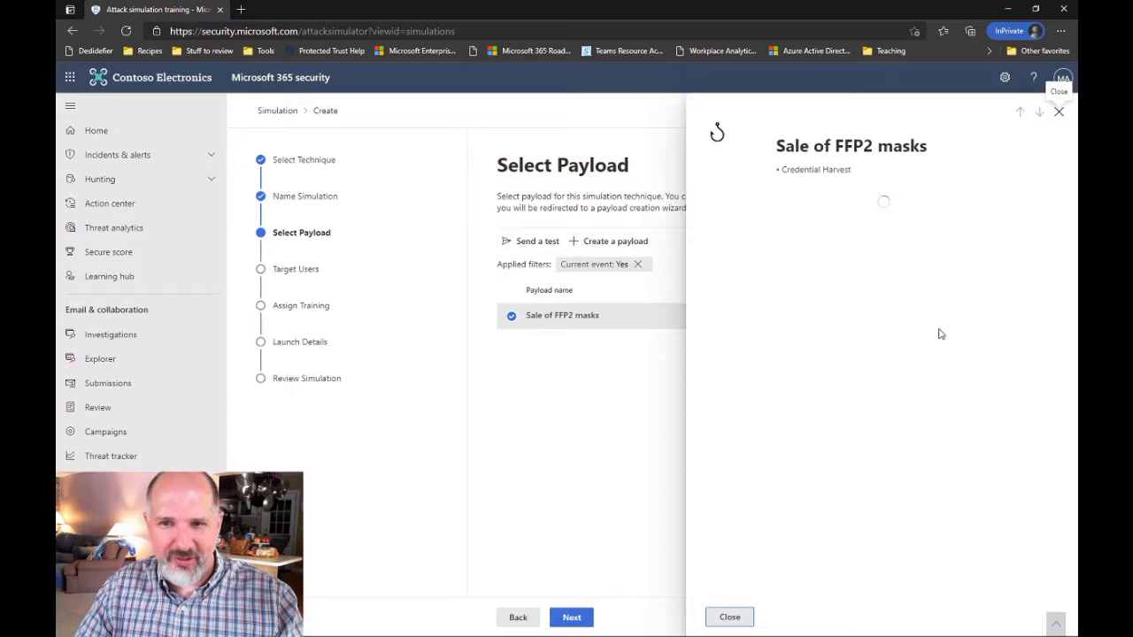
scroll(938, 336, down, 5)
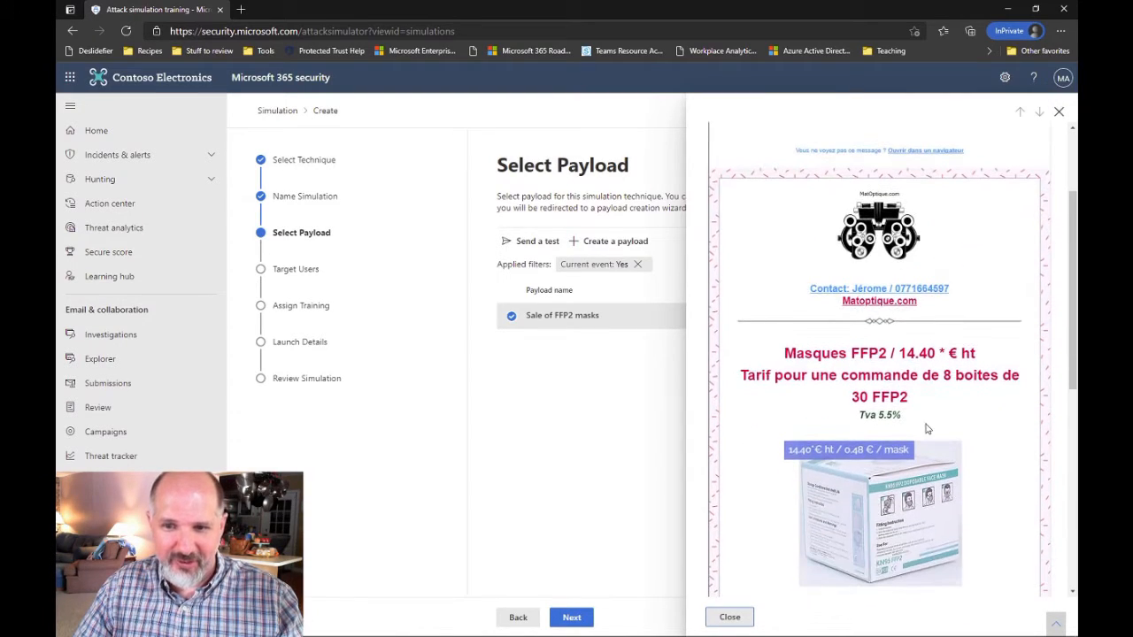
scroll(927, 428, down, 1)
scroll(920, 456, down, 2)
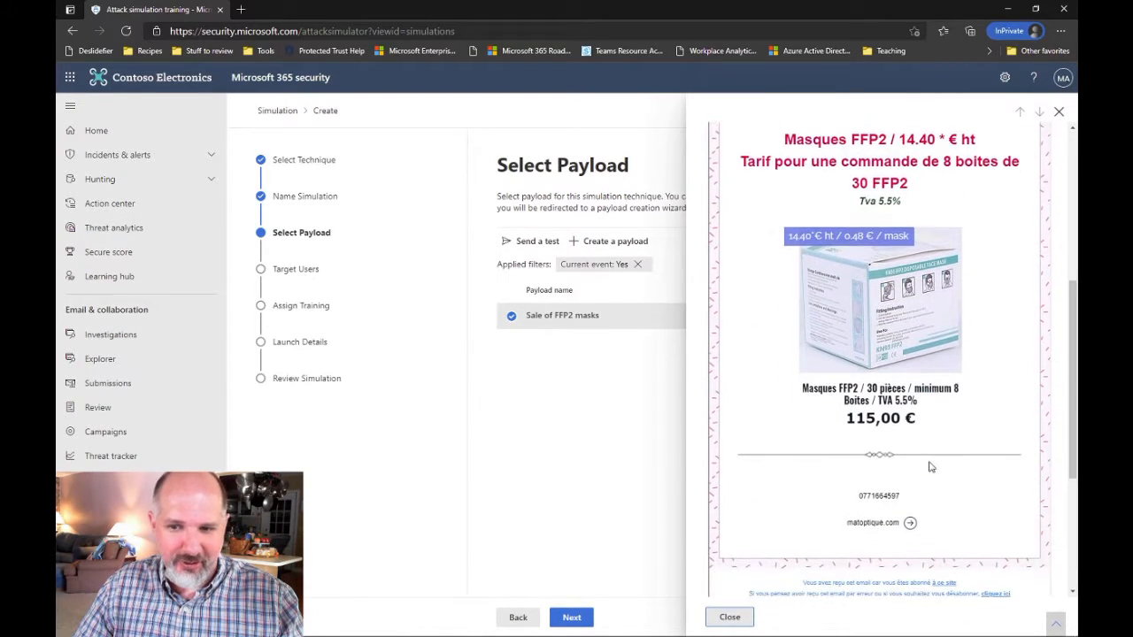
scroll(930, 466, up, 3)
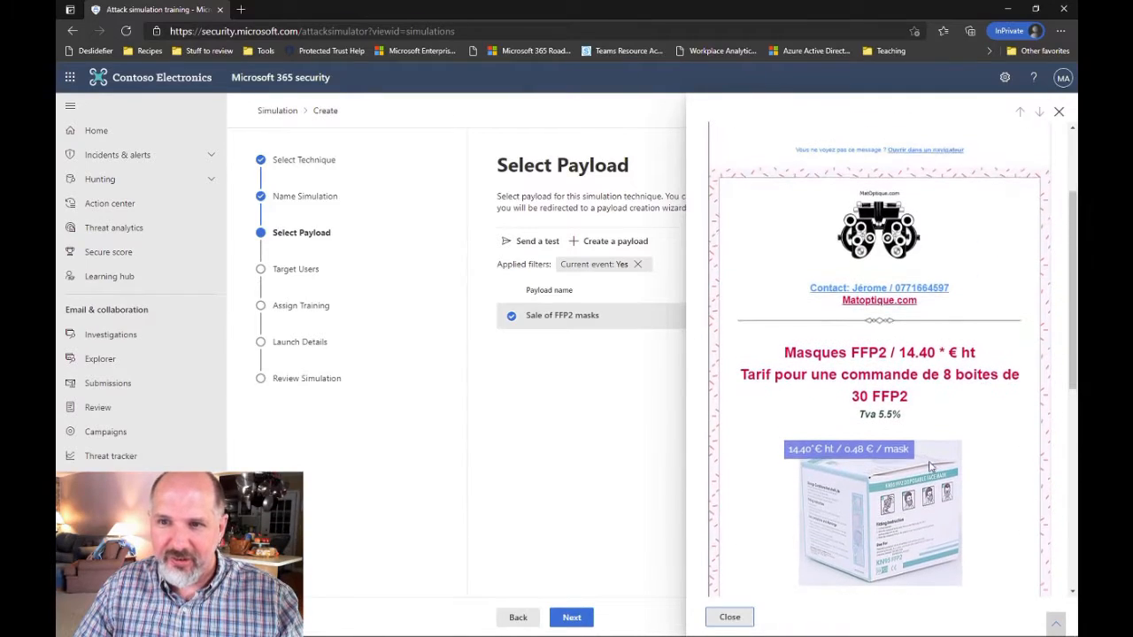
Close the preview and refilter payloads to Current event: No, showing 55 items
click(1059, 114)
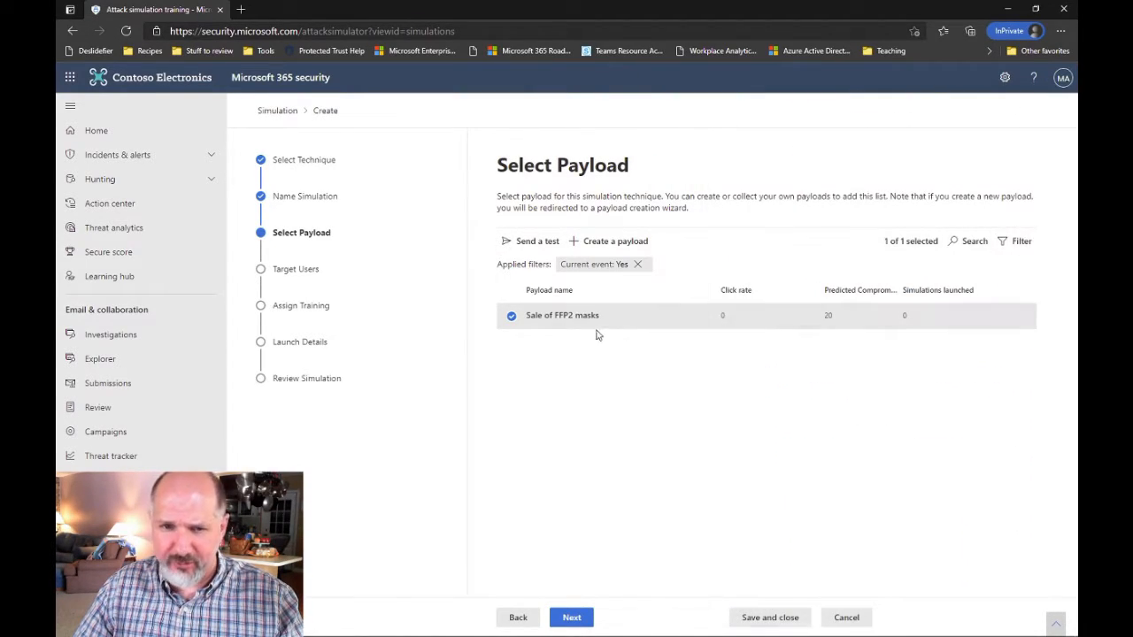
click(1021, 241)
scroll(885, 442, down, 10)
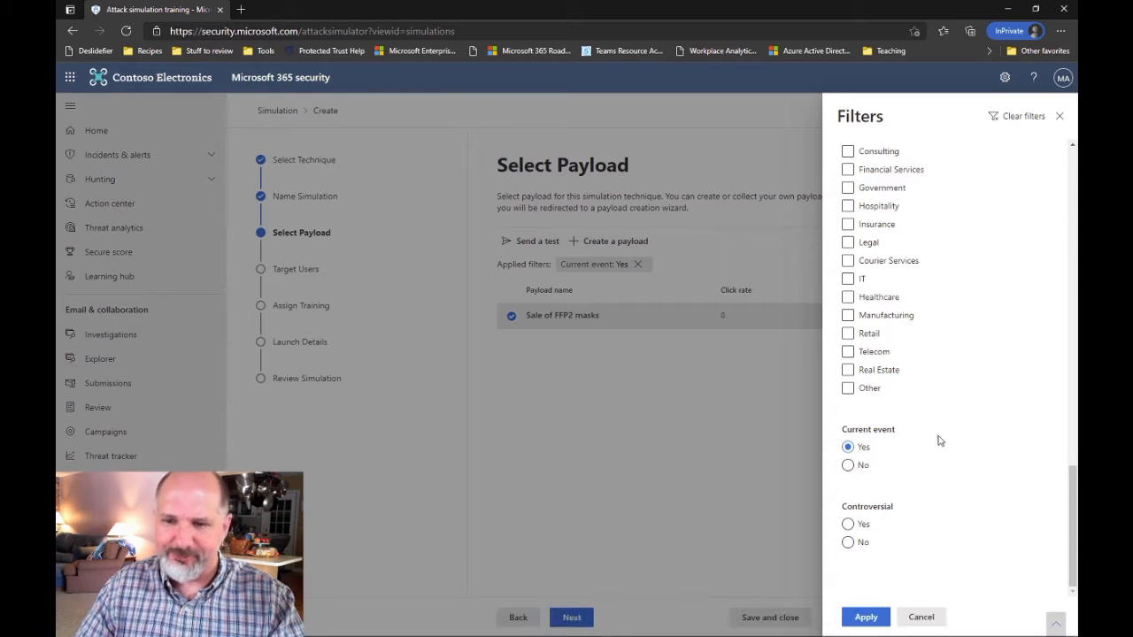
click(848, 466)
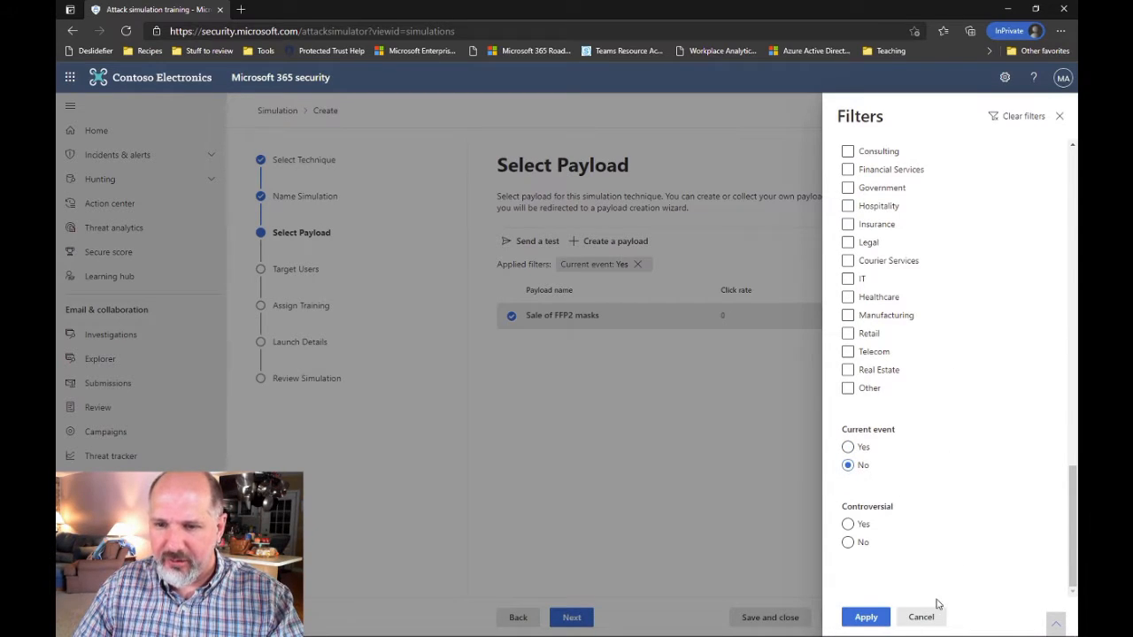
click(866, 617)
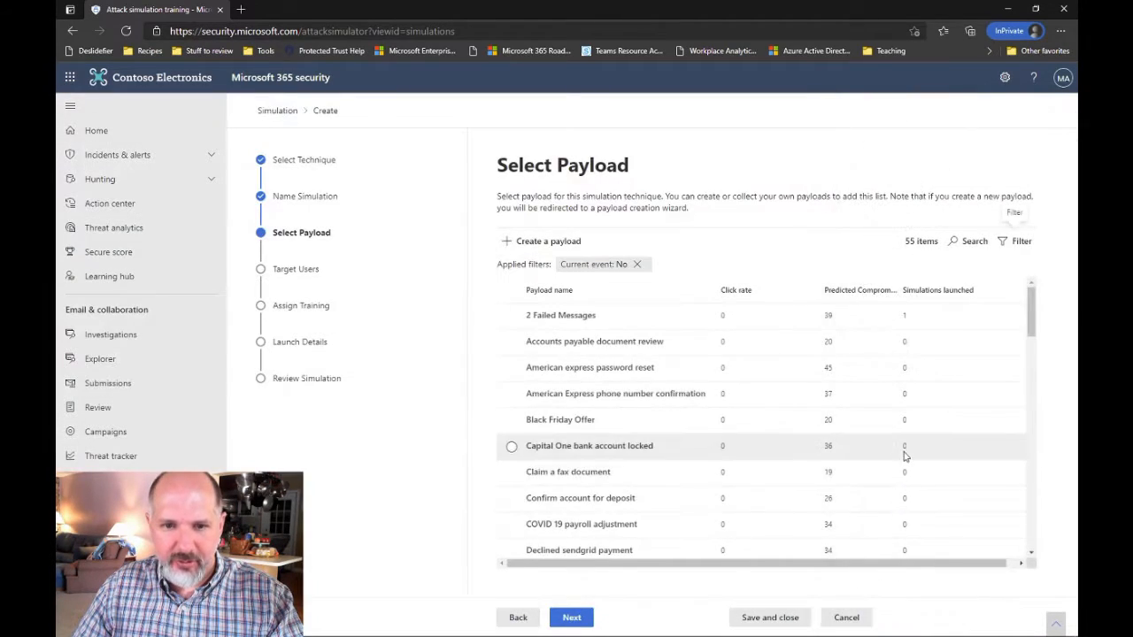
Remove the Current event: No filter chip and browse all 56 payloads
scroll(902, 454, down, 15)
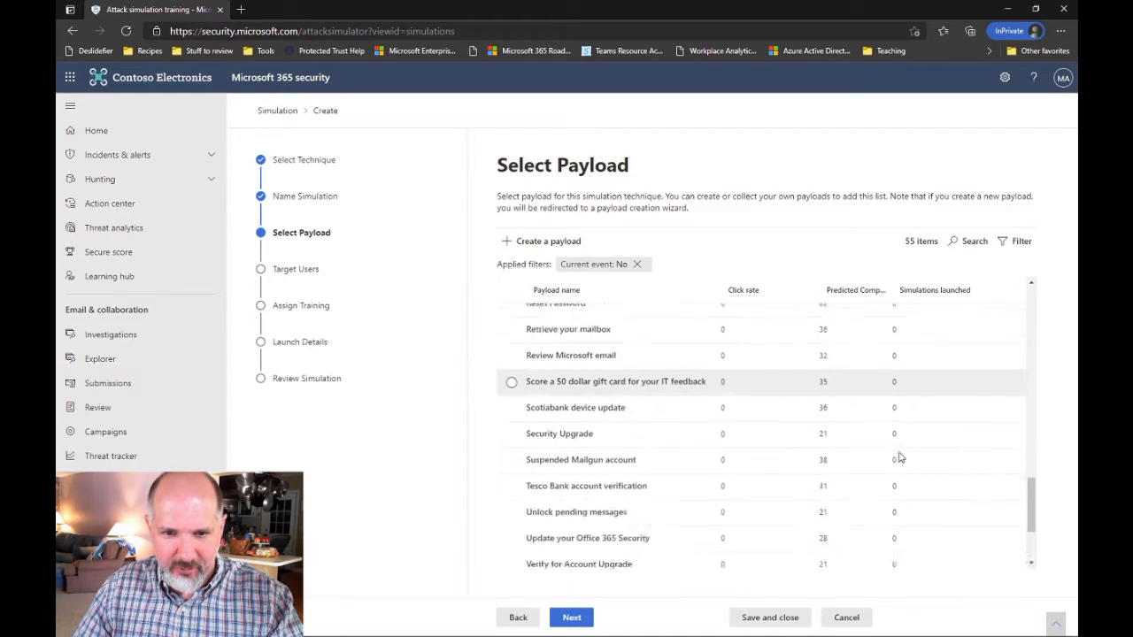
scroll(900, 455, up, 13)
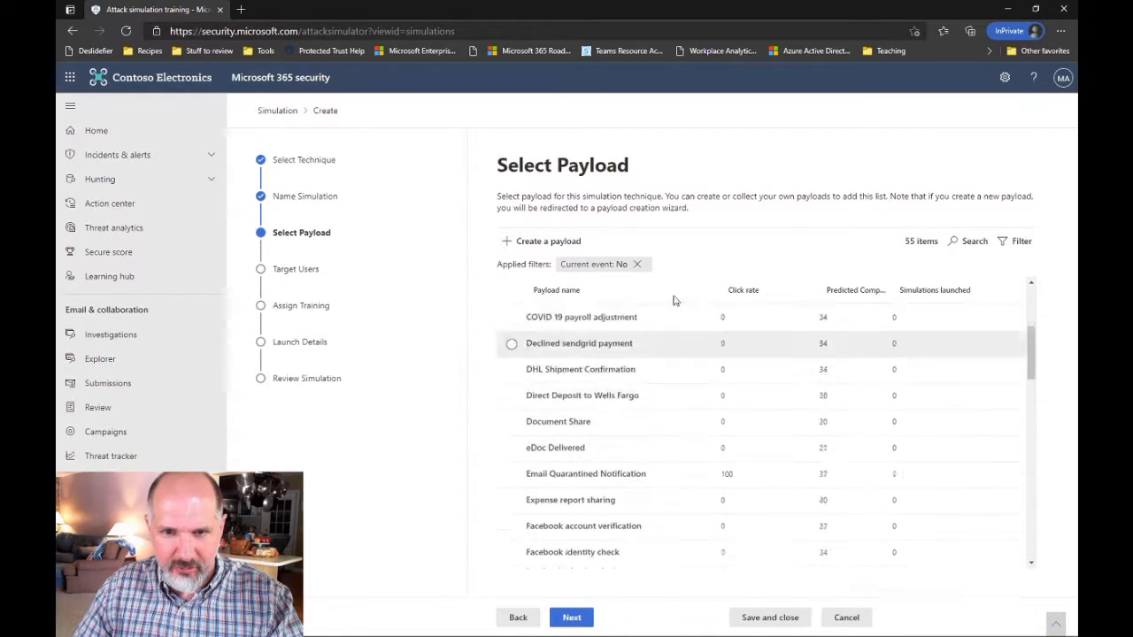
click(636, 264)
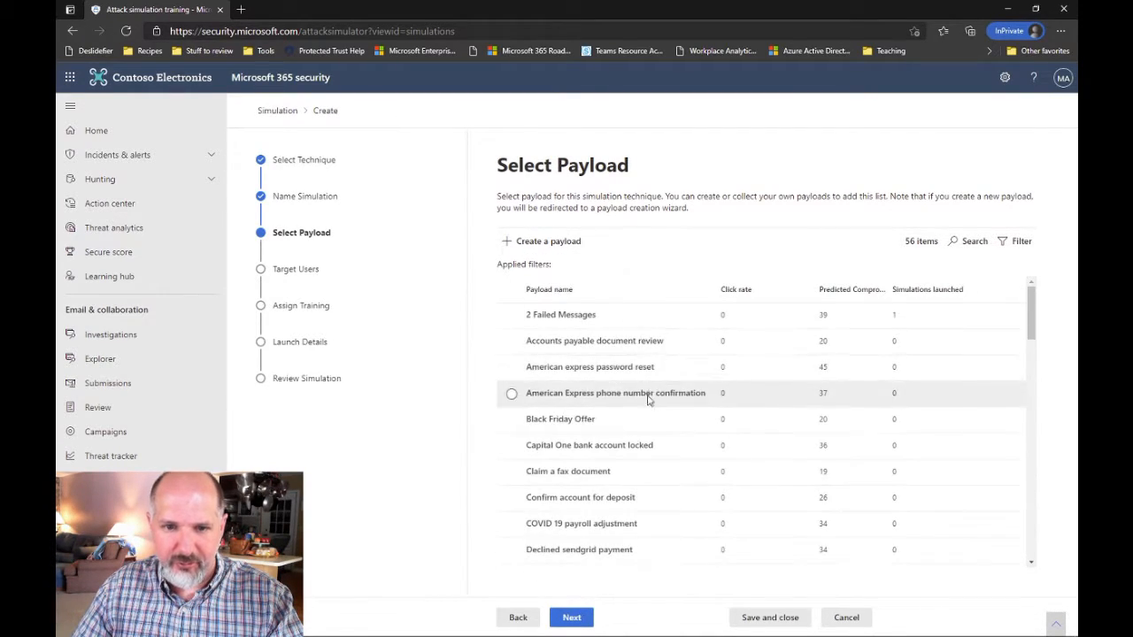
scroll(650, 392, down, 5)
scroll(651, 393, down, 8)
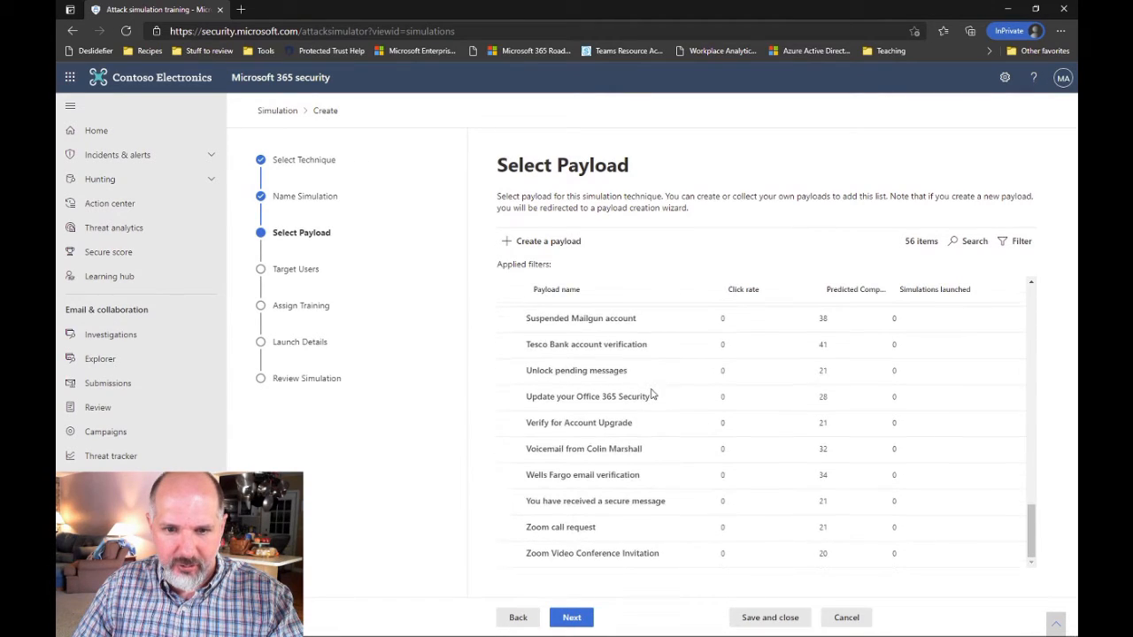
scroll(651, 393, up, 4)
scroll(651, 392, down, 1)
scroll(651, 393, up, 1)
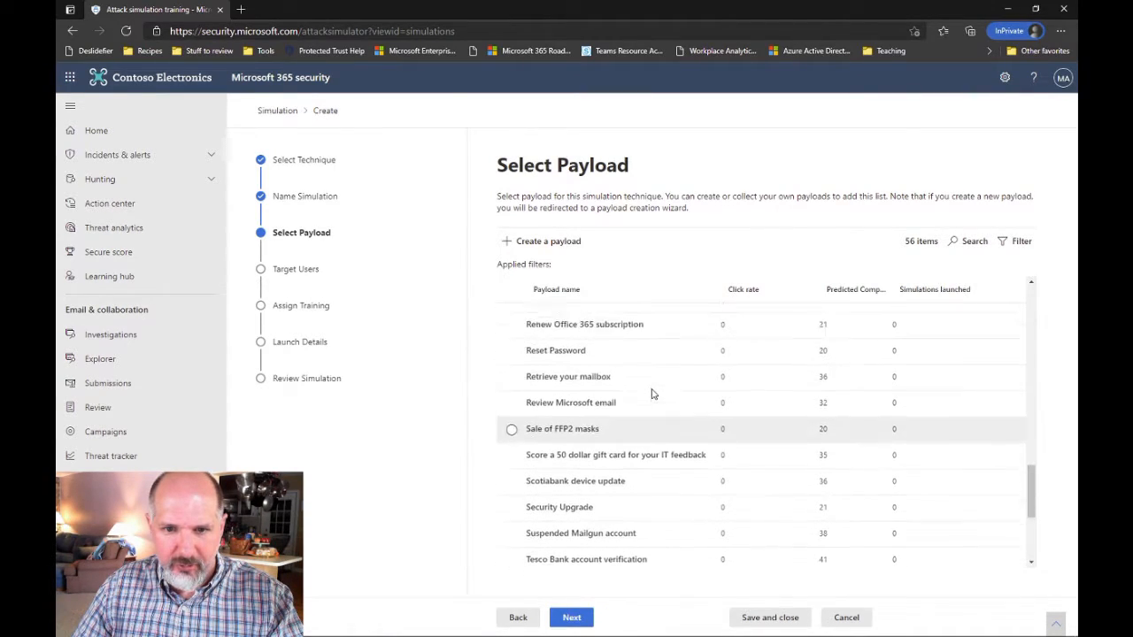
scroll(652, 392, up, 1)
scroll(652, 393, down, 4)
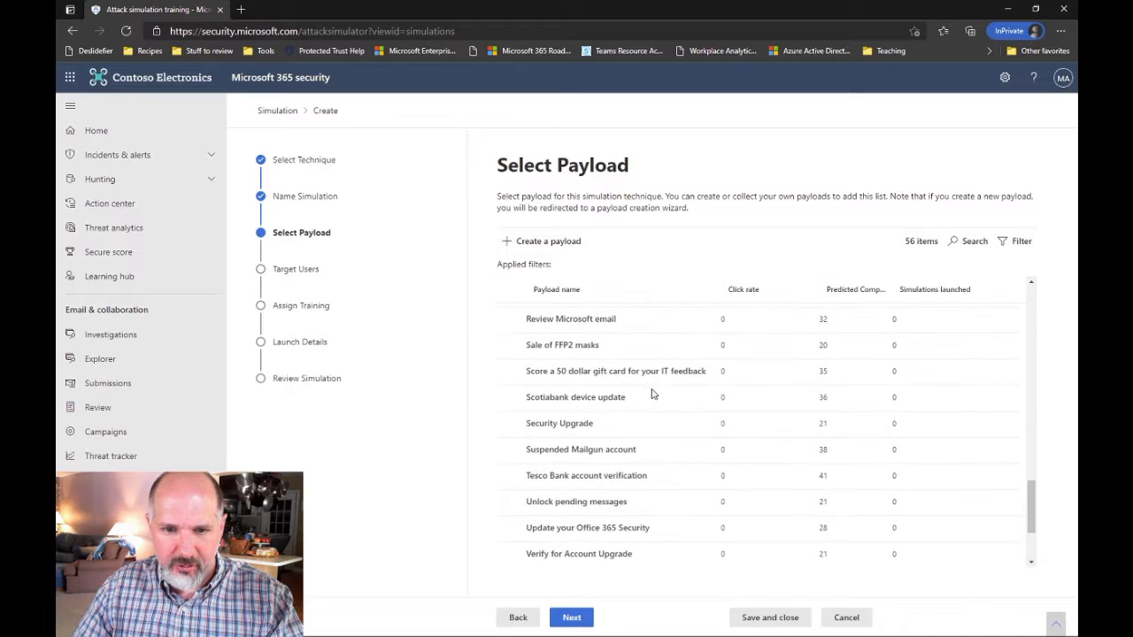
scroll(651, 393, up, 1)
scroll(651, 393, up, 5)
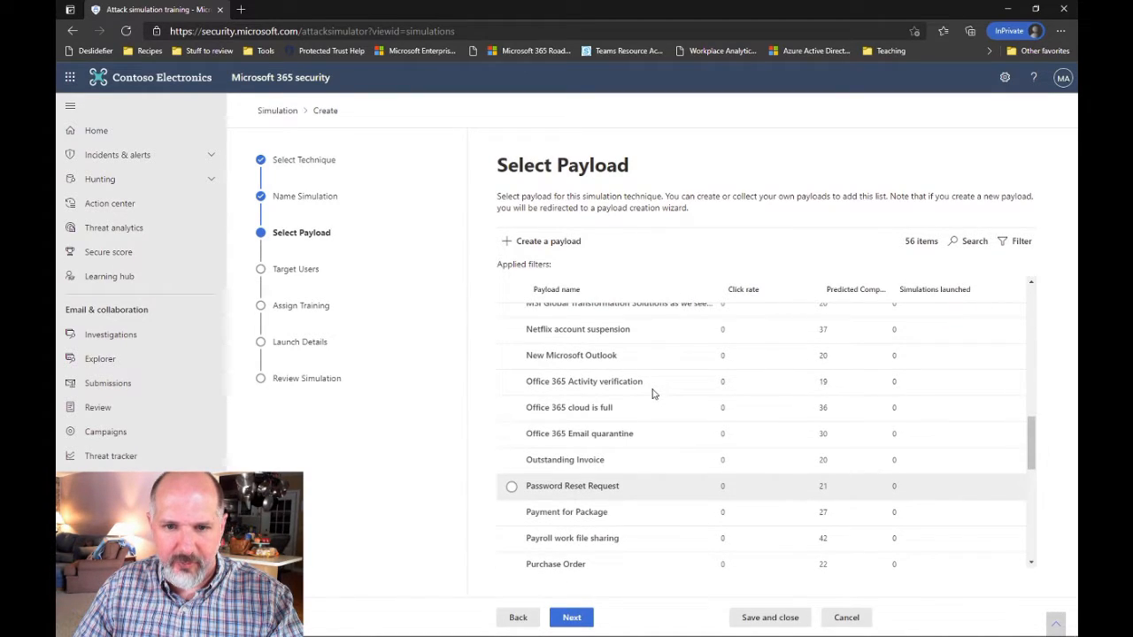
scroll(652, 393, up, 1)
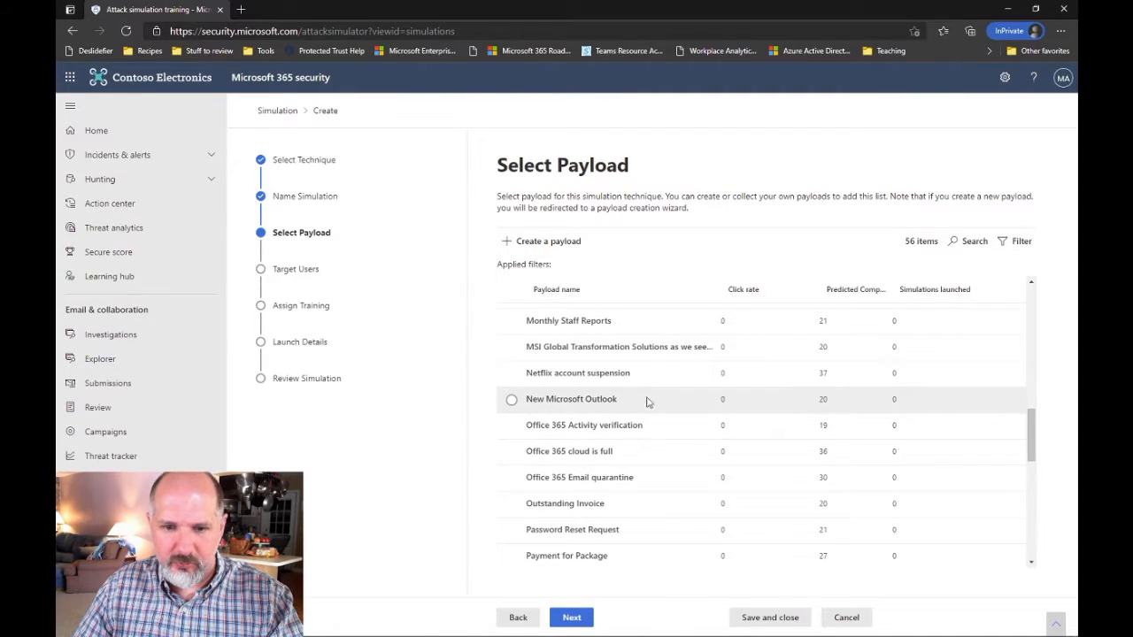
At Target Users, switch from all organization users to only specific users and groups
click(573, 618)
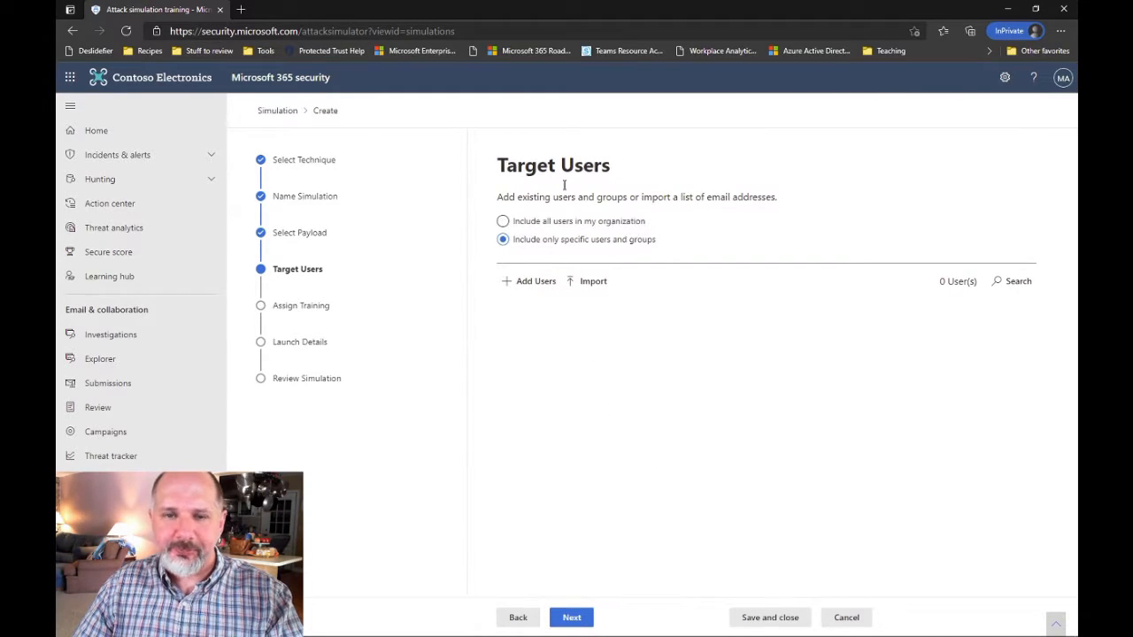
drag(496, 165, 630, 171)
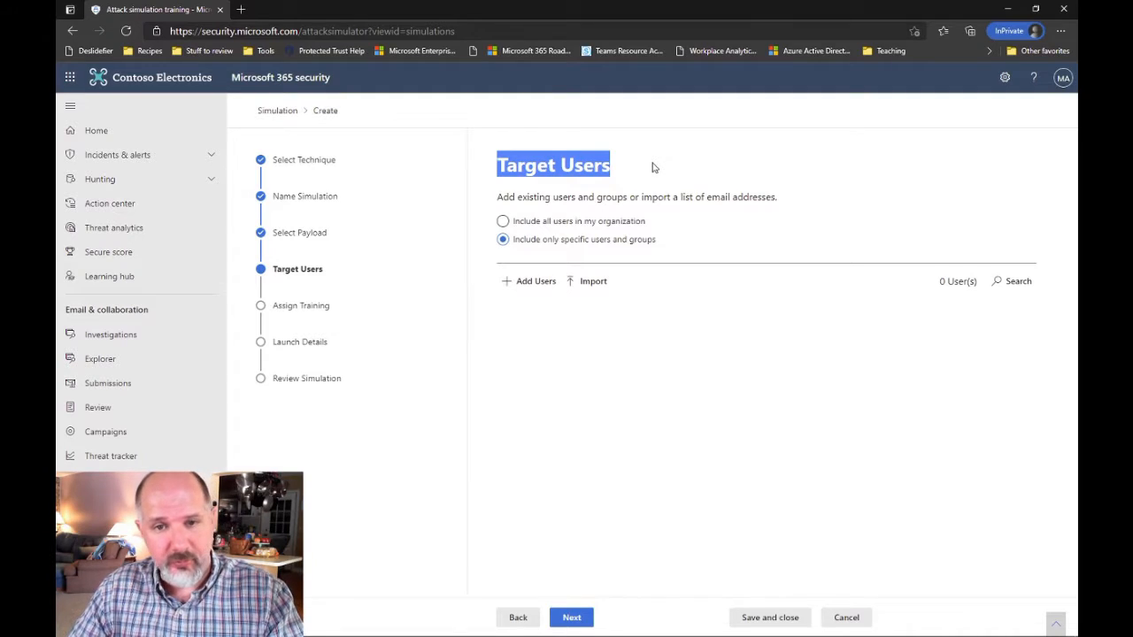
click(564, 224)
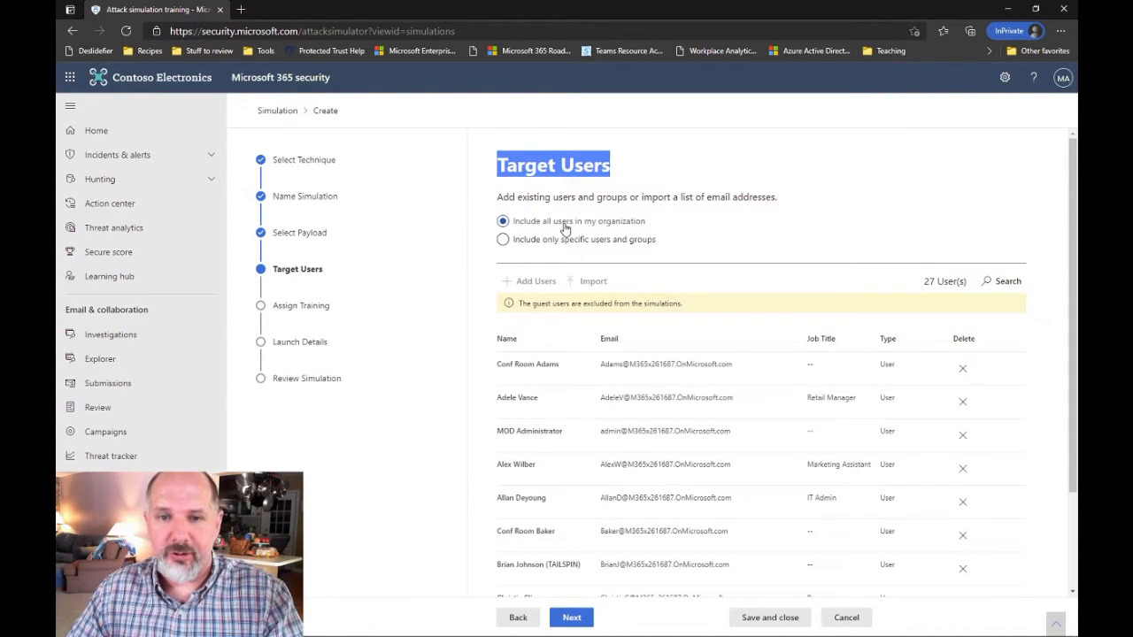
click(566, 240)
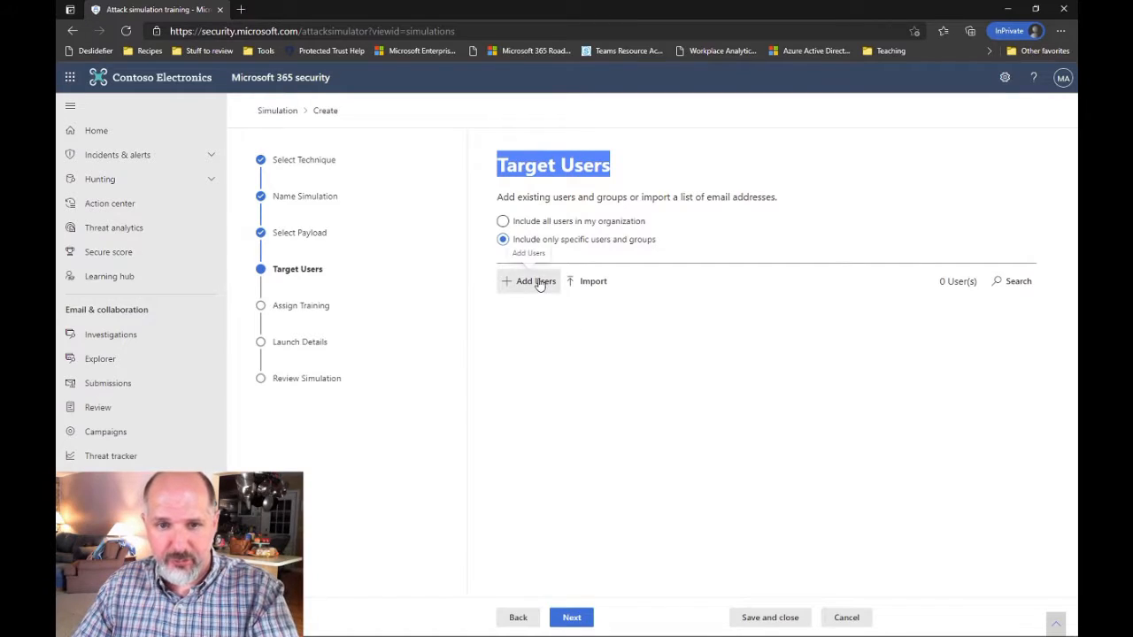
Browse the Add Users panel and filter target users by Bellevue
click(537, 283)
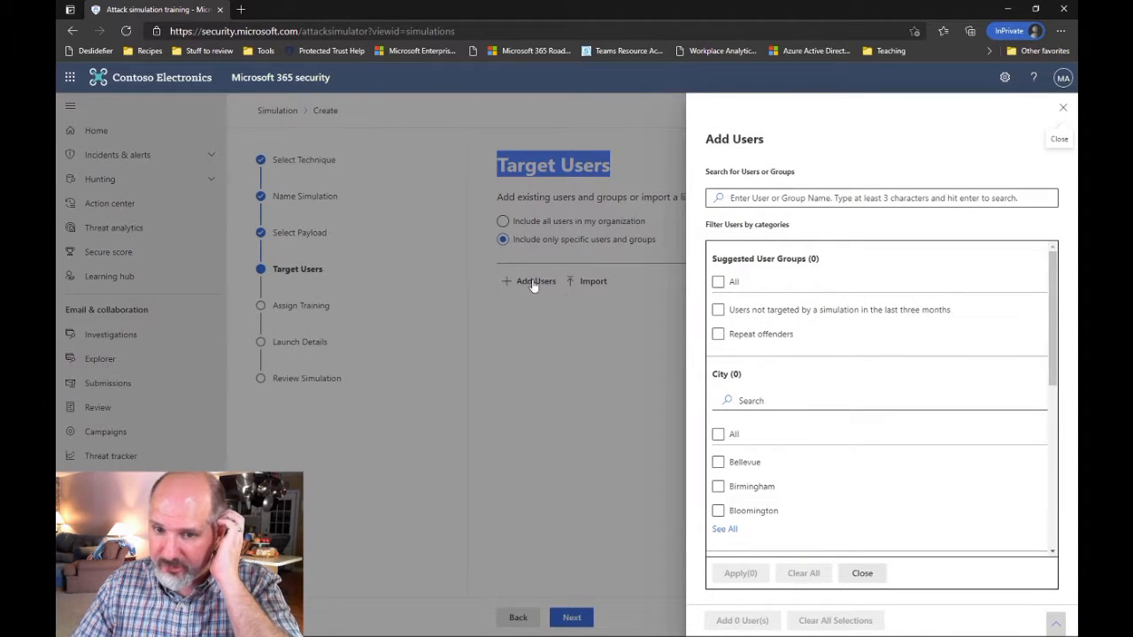
scroll(990, 352, down, 2)
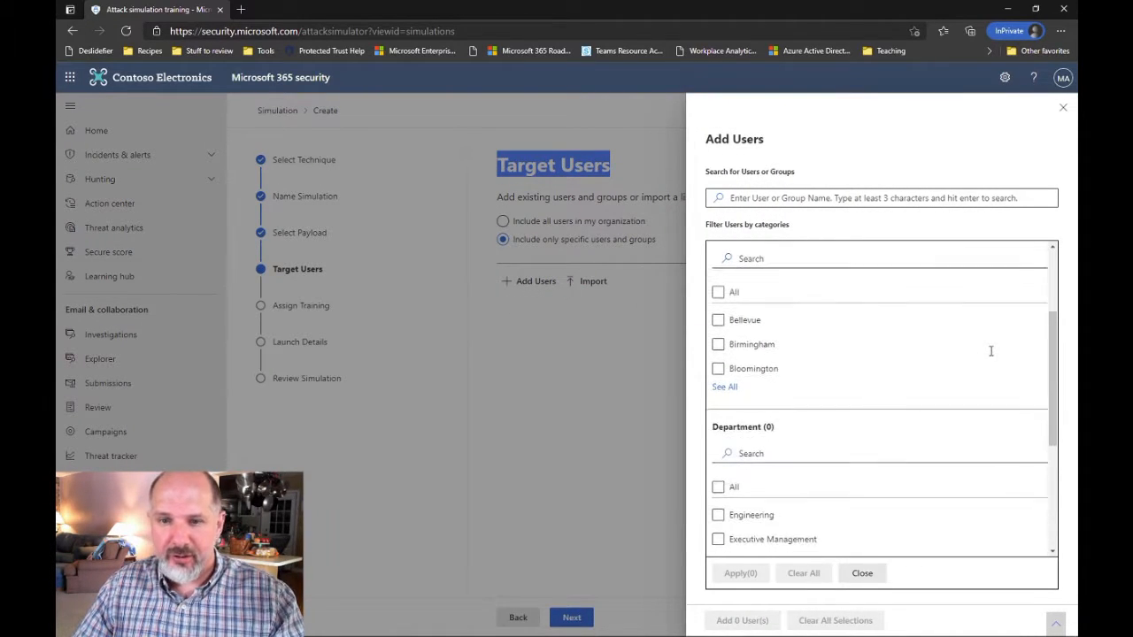
click(754, 323)
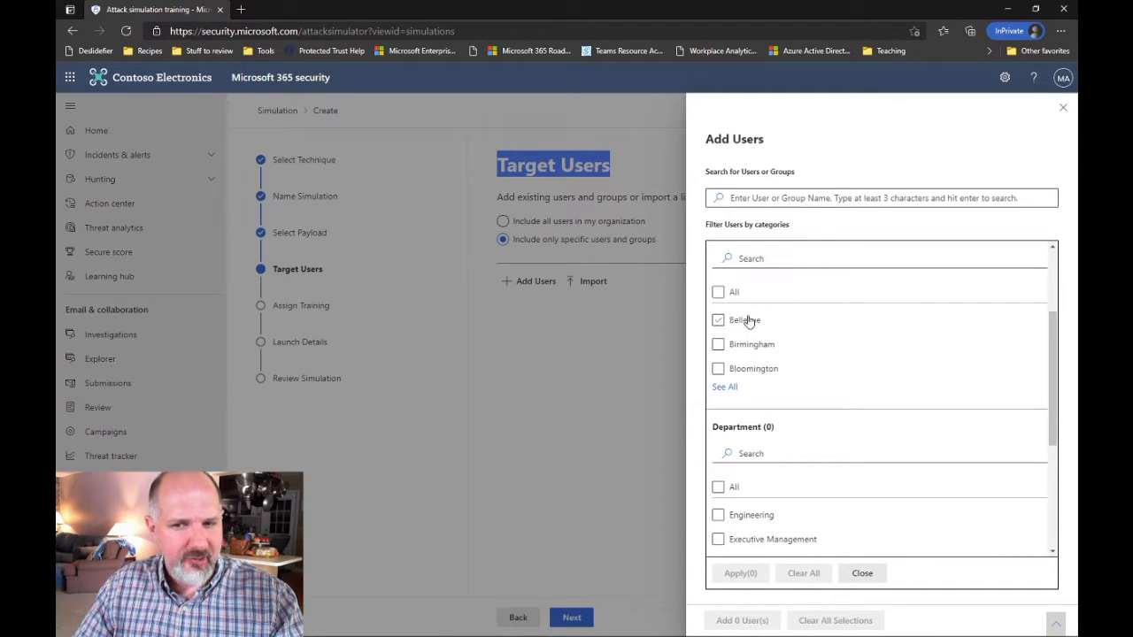
scroll(835, 364, down, 5)
scroll(882, 420, down, 1)
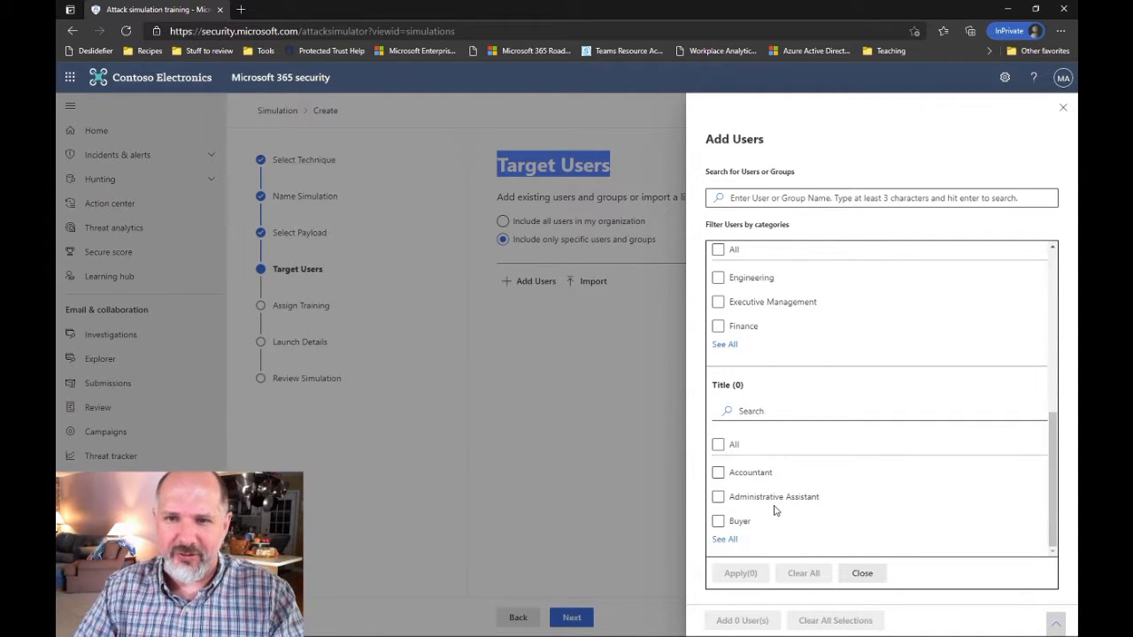
scroll(859, 434, up, 2)
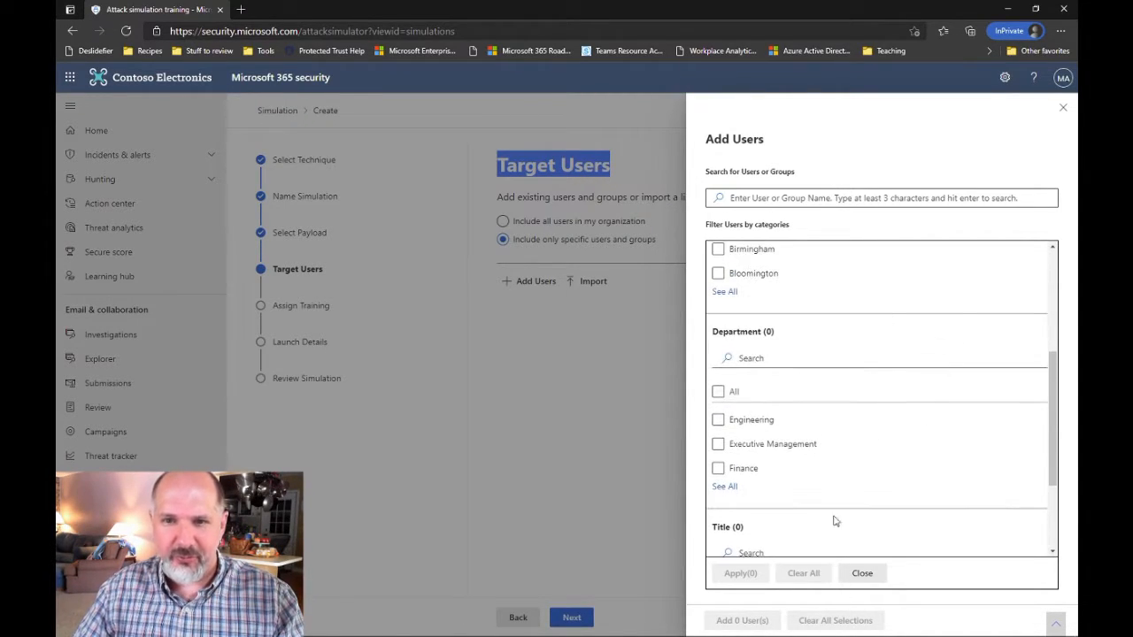
scroll(912, 500, up, 3)
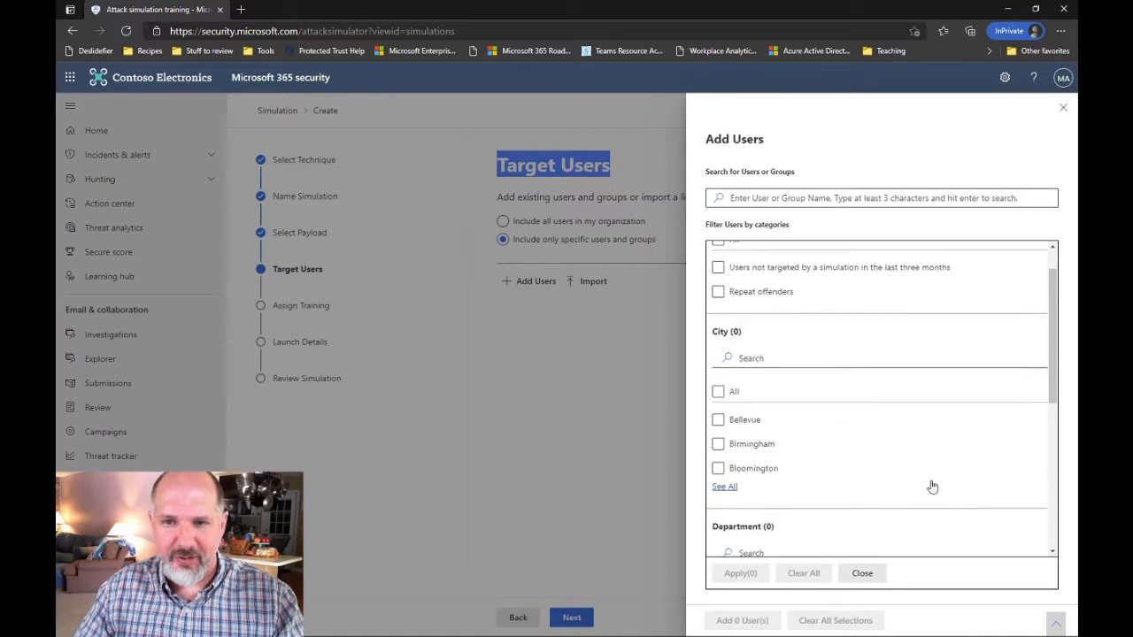
Close the filter and Add Users panels and target all users in the organization instead
click(862, 573)
click(1063, 107)
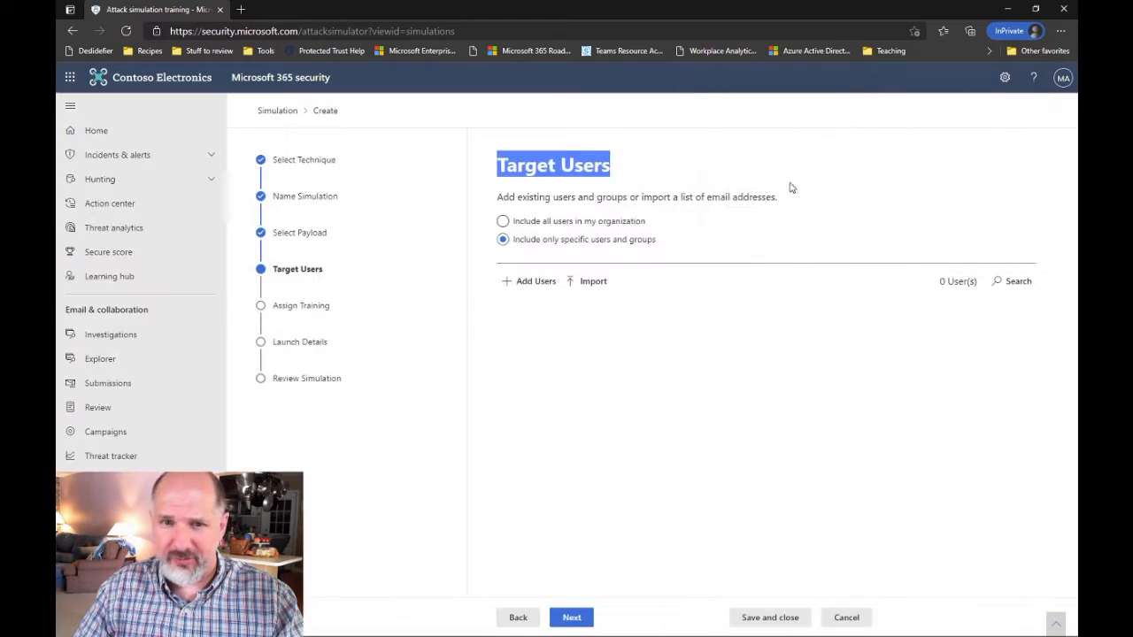
click(535, 222)
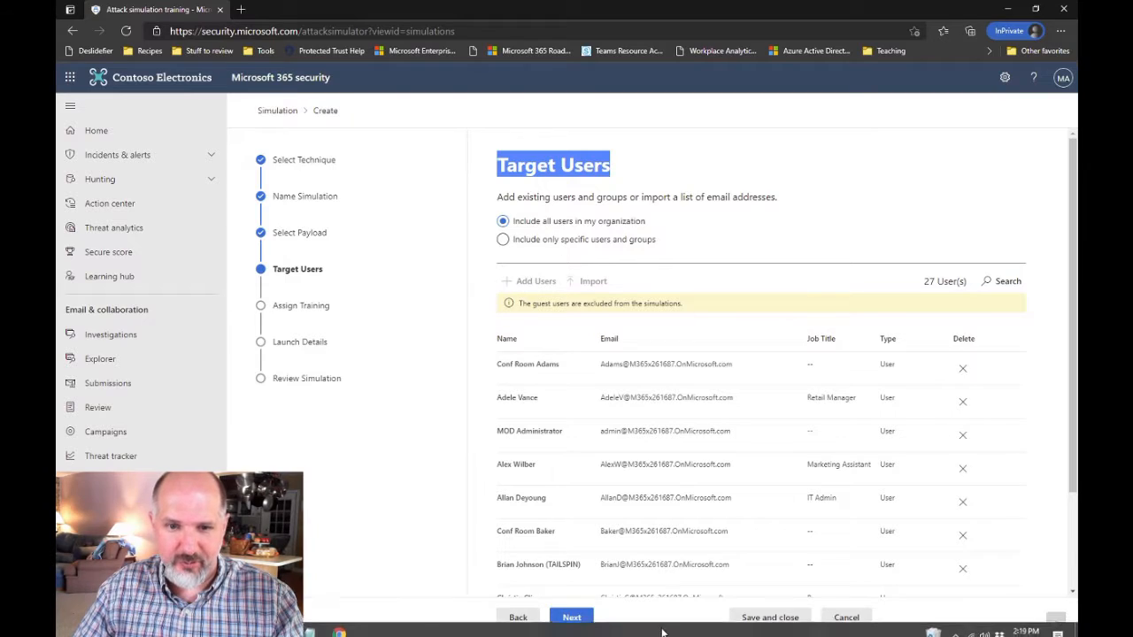
click(571, 618)
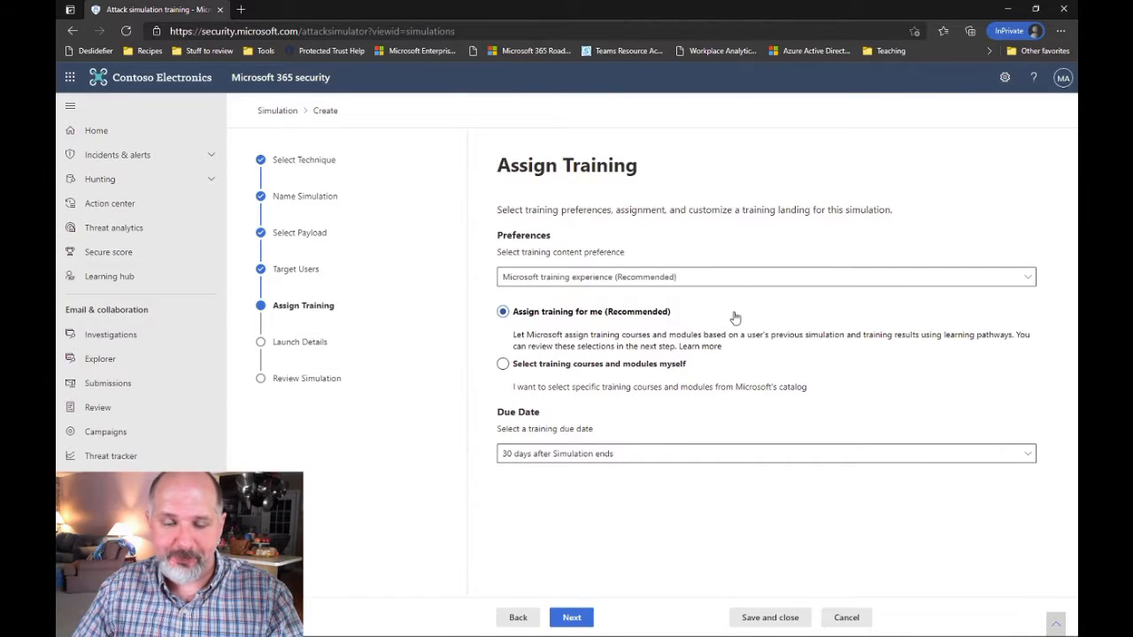
drag(496, 418, 563, 419)
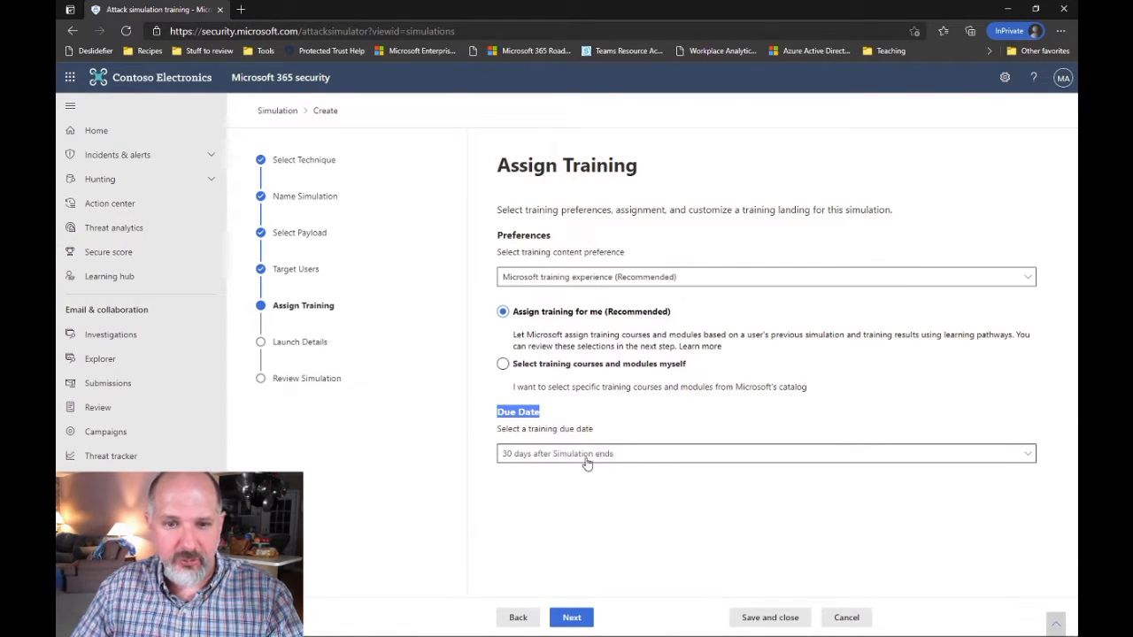
Set the training due date to 15 days after the simulation ends
click(564, 455)
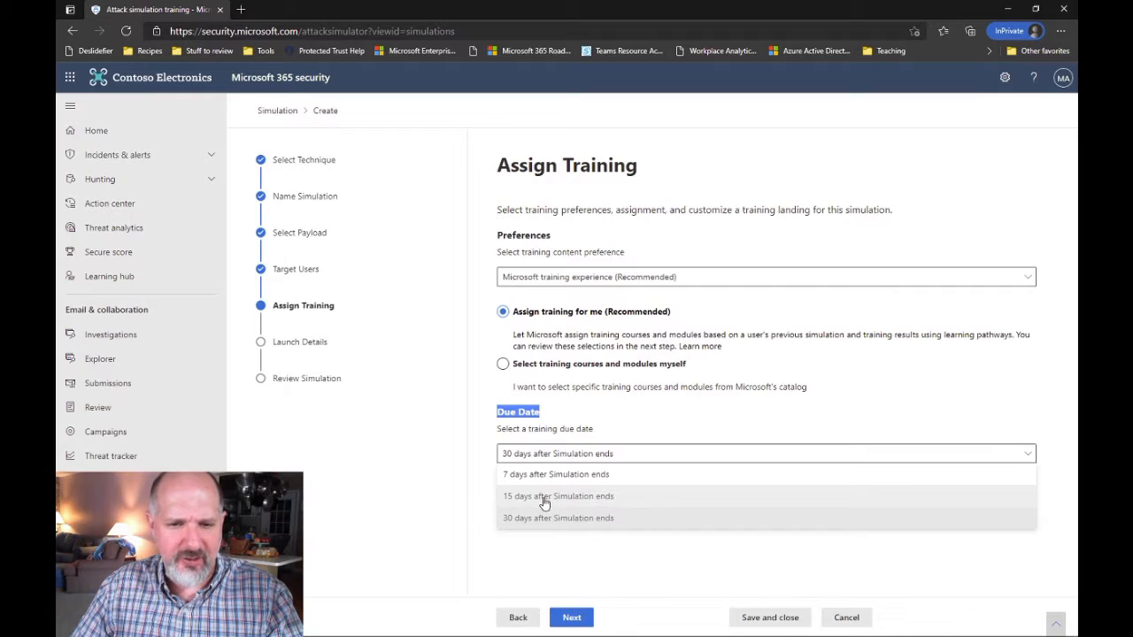
click(570, 497)
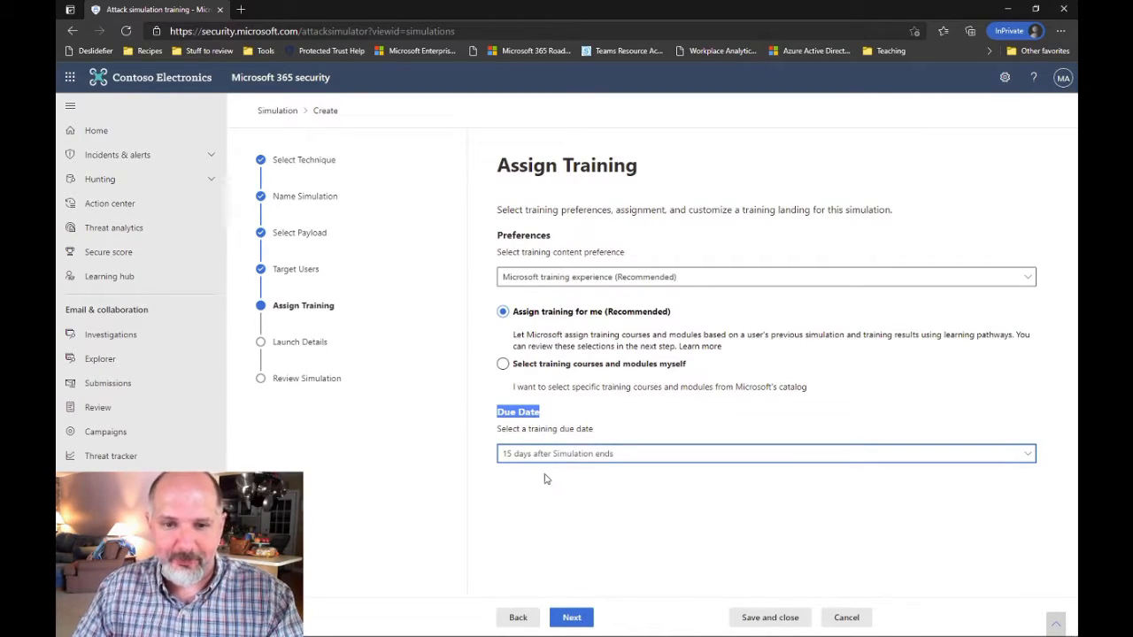
click(574, 617)
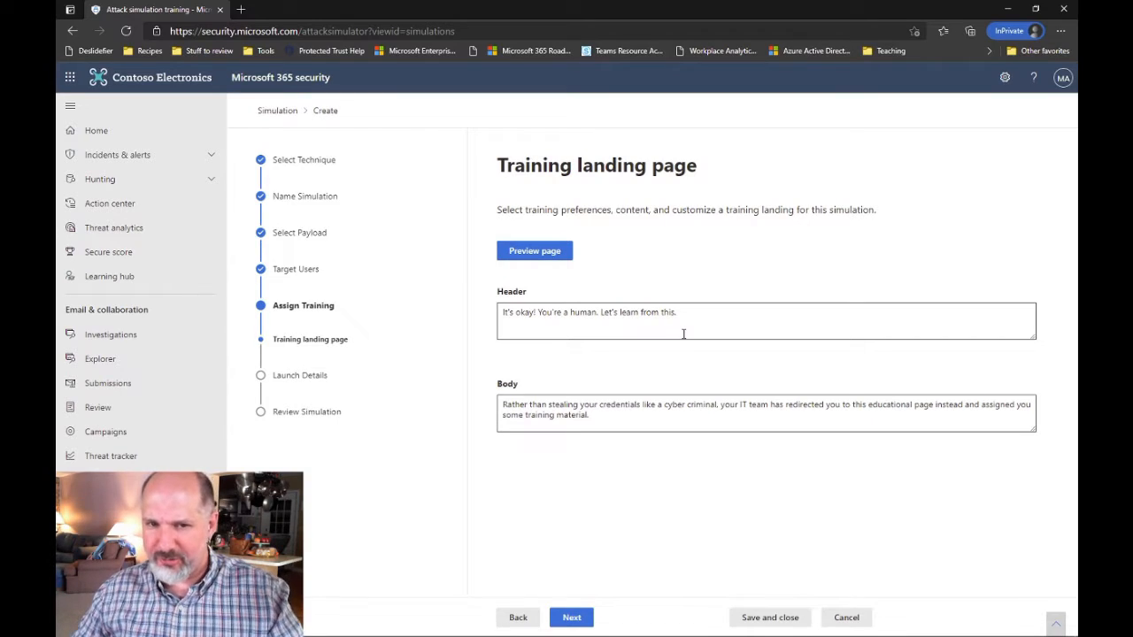
click(744, 311)
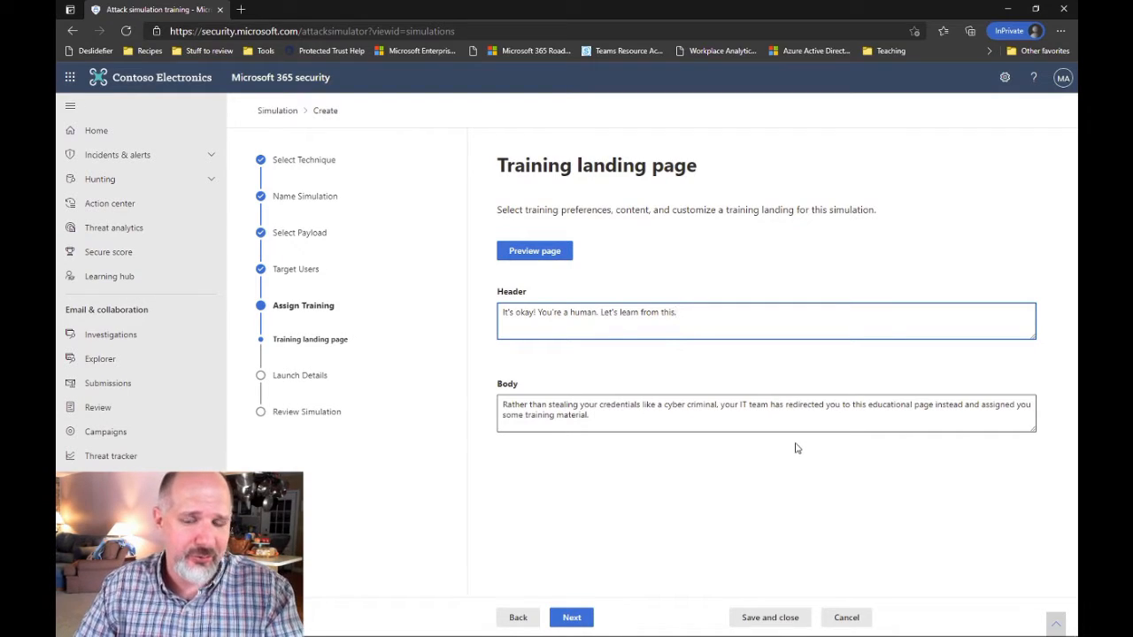
click(632, 416)
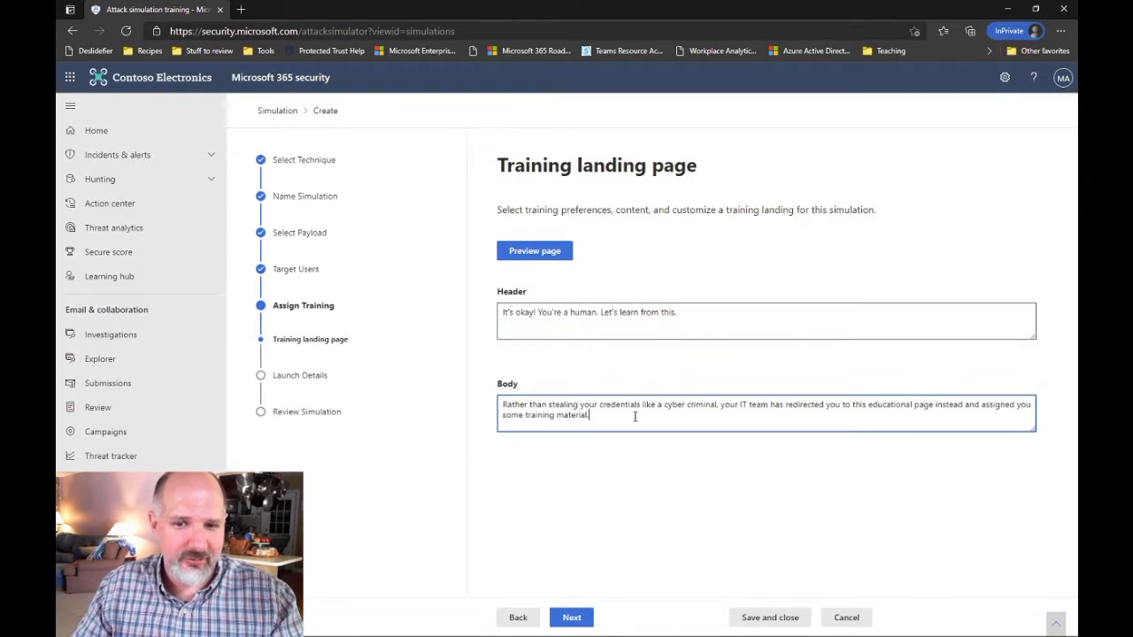
click(740, 315)
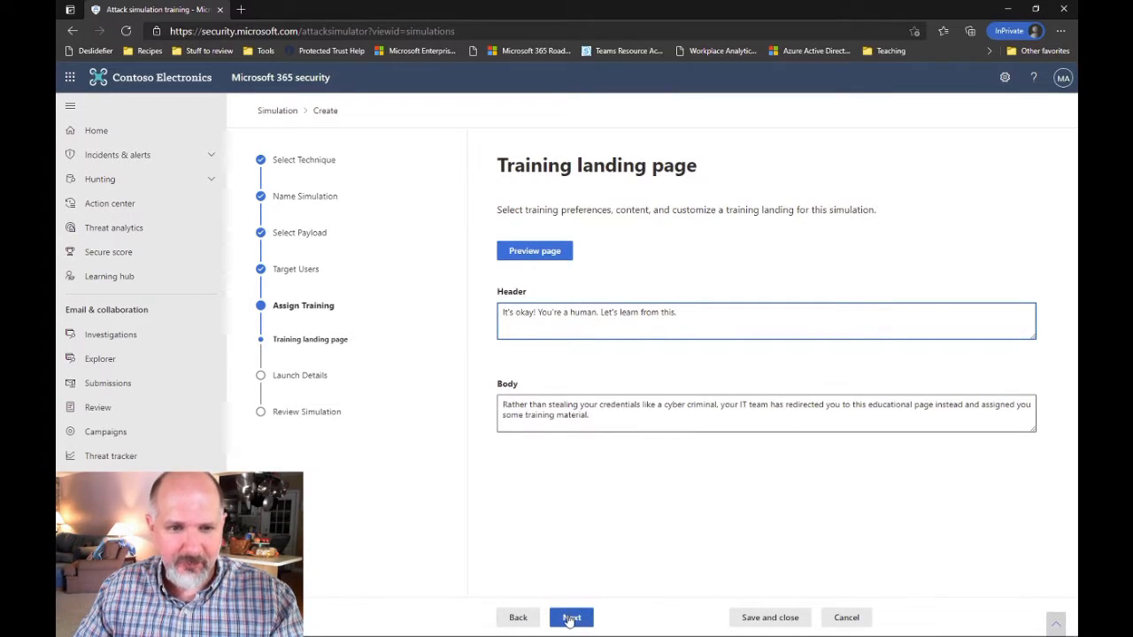
Keep the simulation launching immediately with a 2-day end time, then go to the review
click(571, 619)
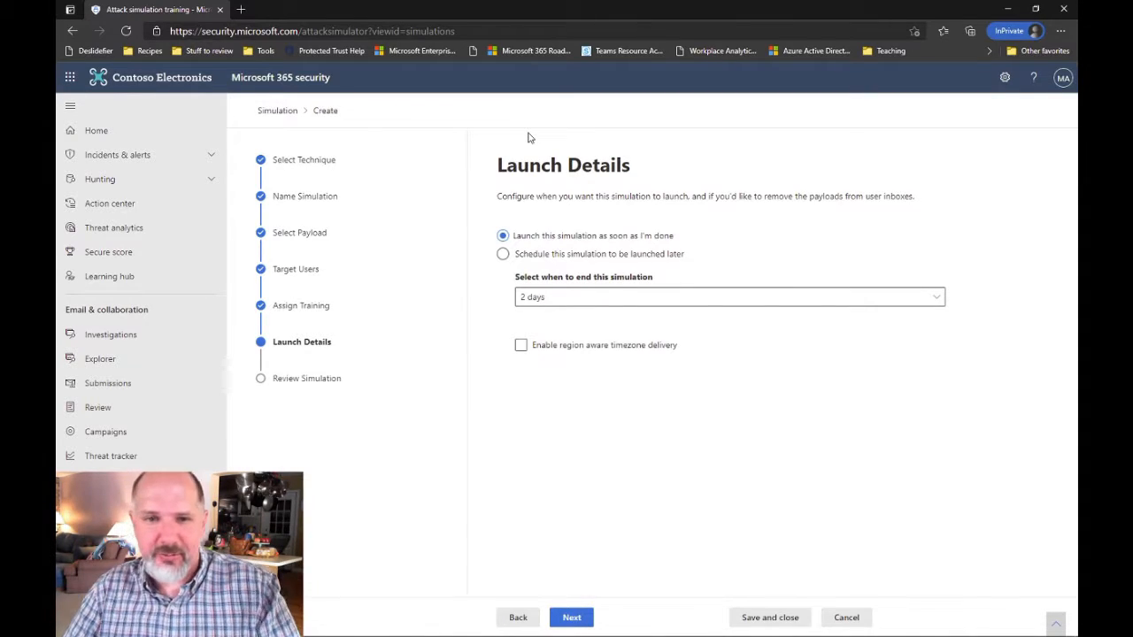
click(503, 254)
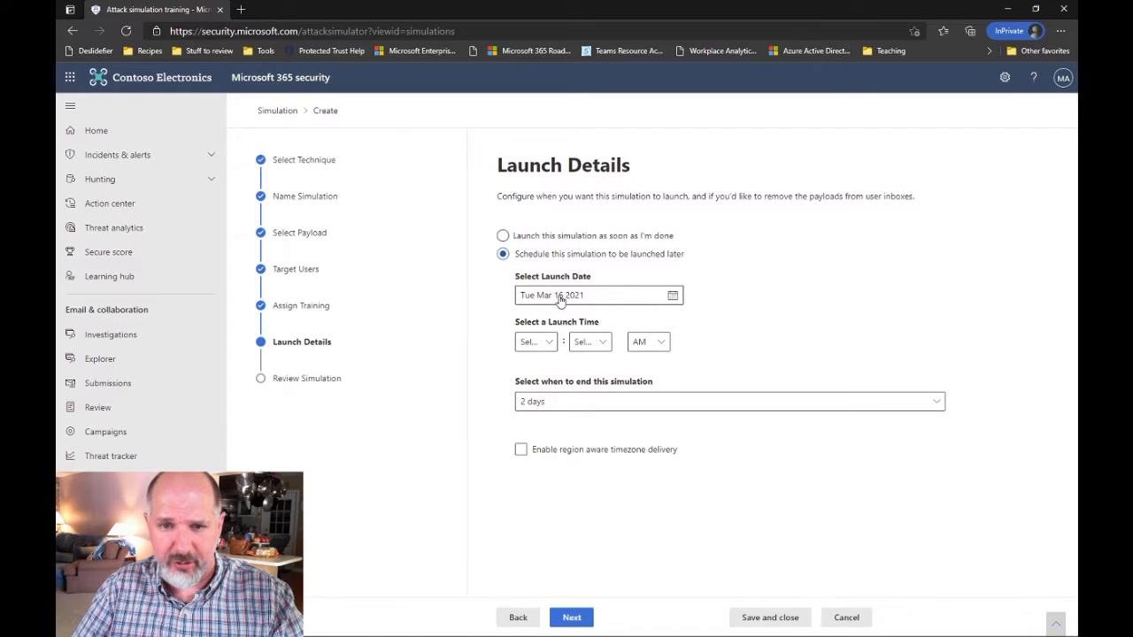
click(534, 237)
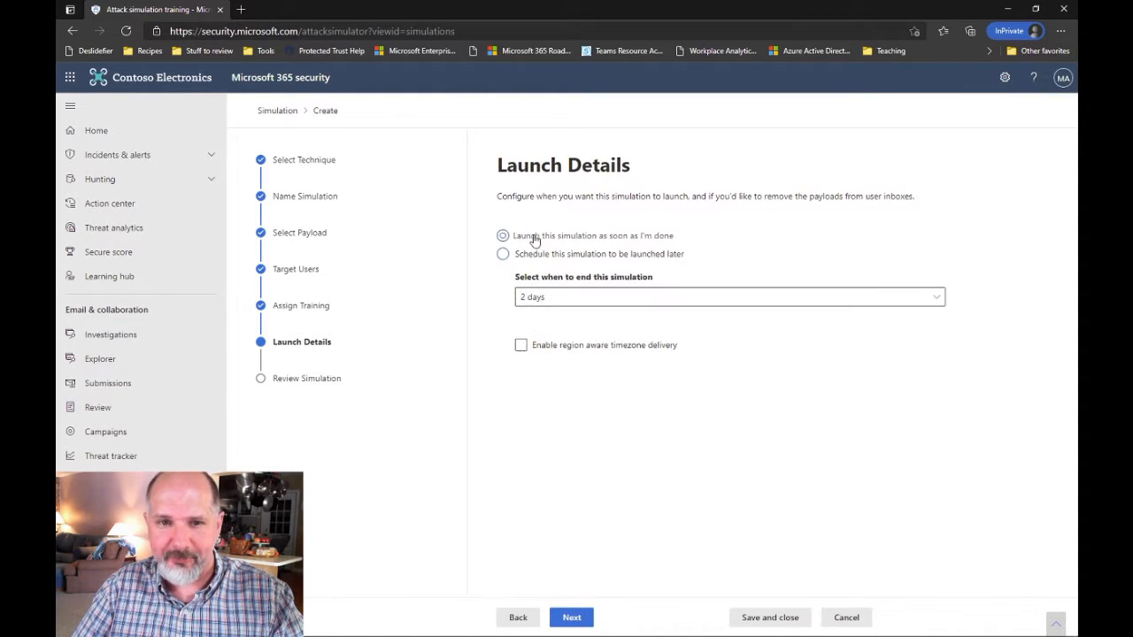
click(551, 301)
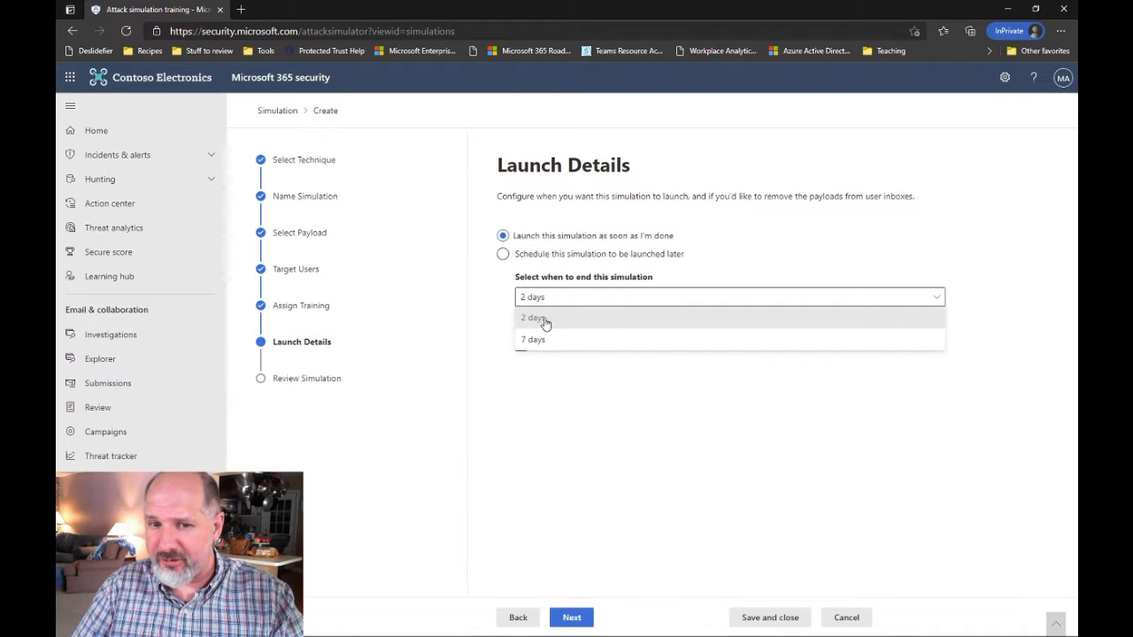
click(536, 321)
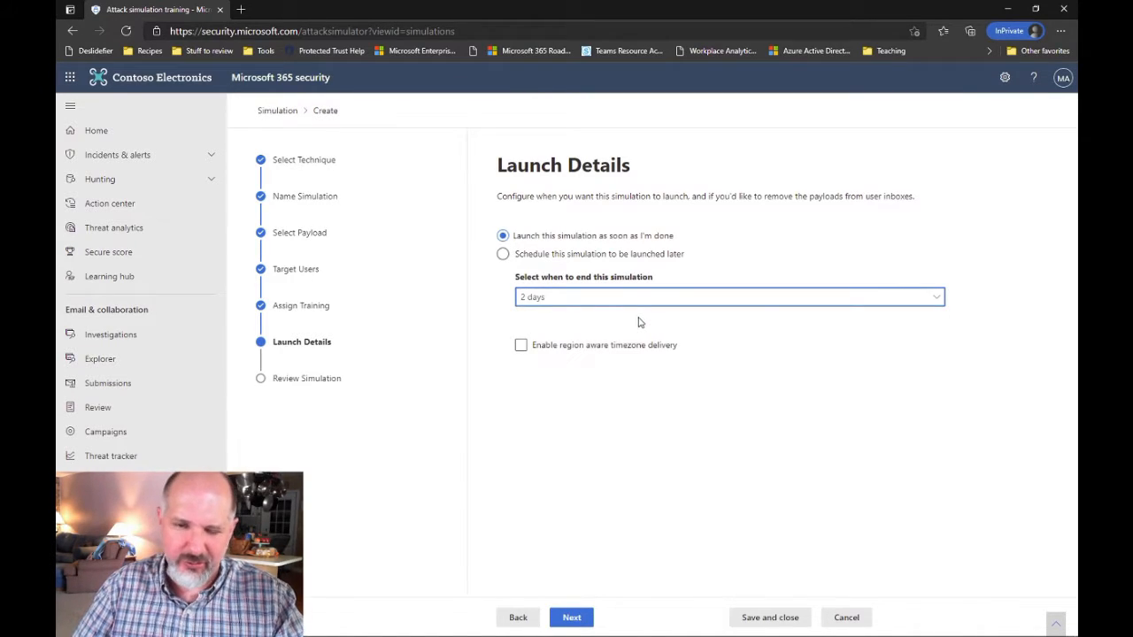
click(545, 301)
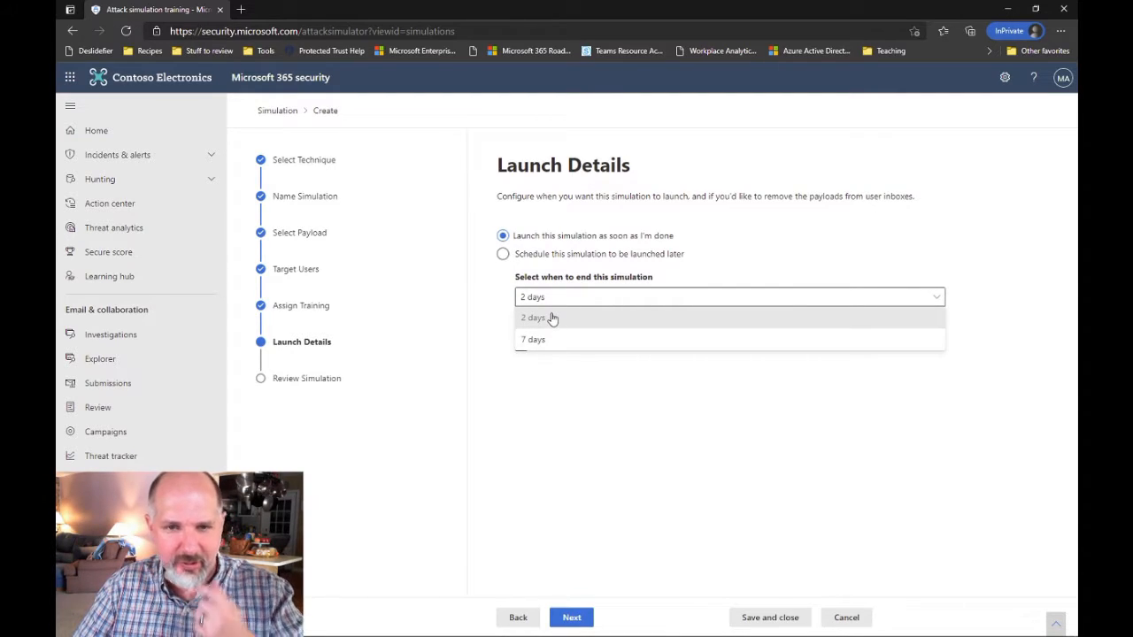
click(554, 317)
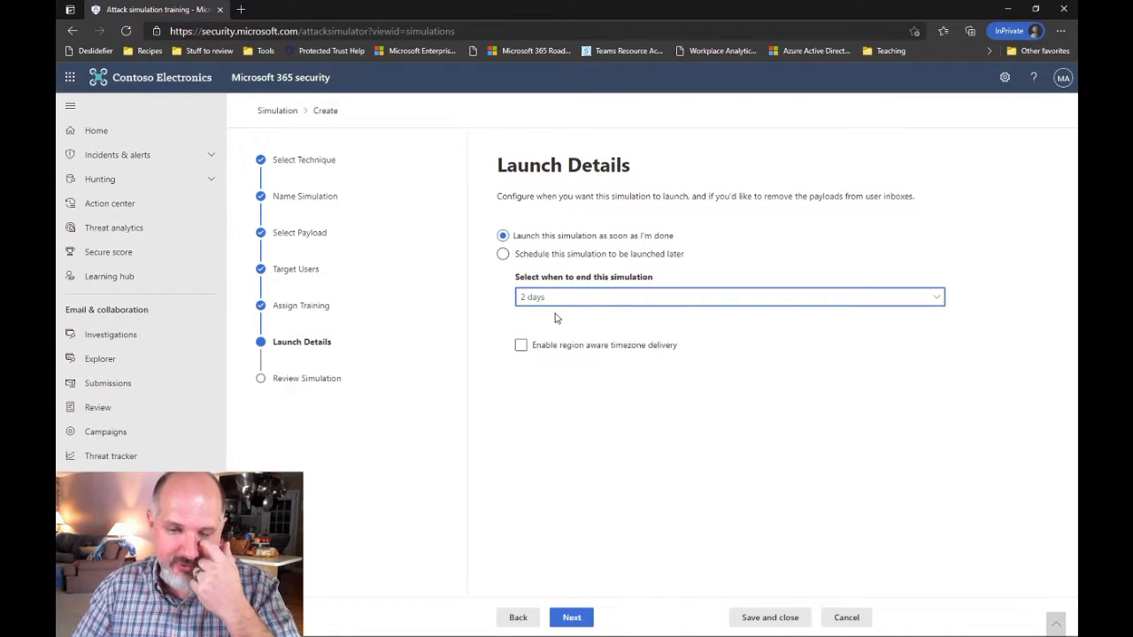
click(573, 618)
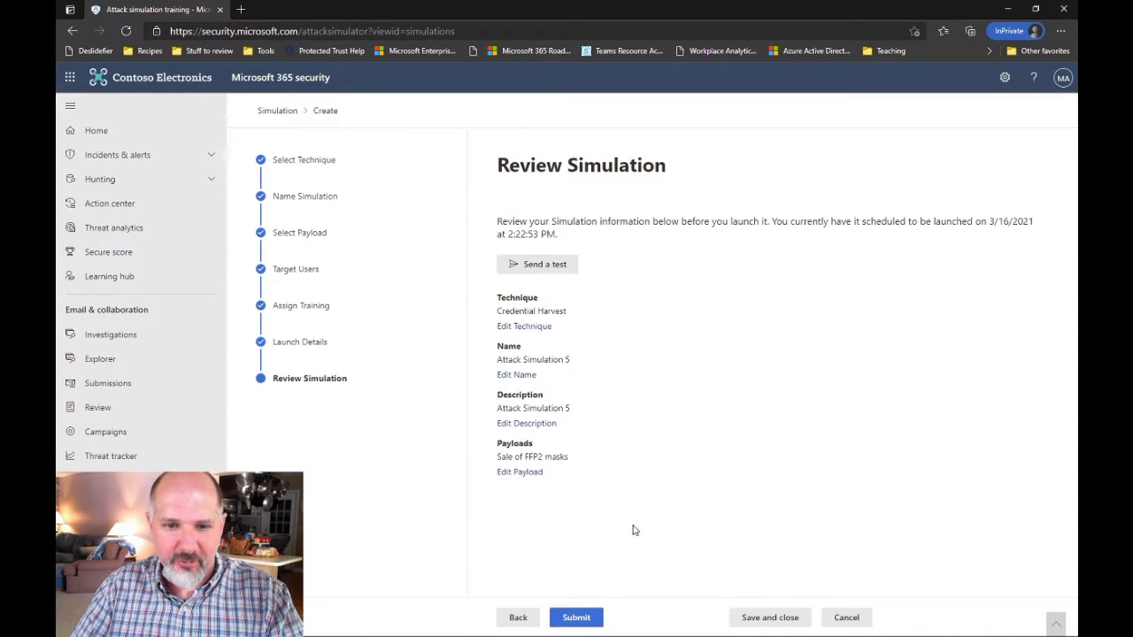
Swap the payload to 'Messages not delivered' after previewing its details
click(526, 473)
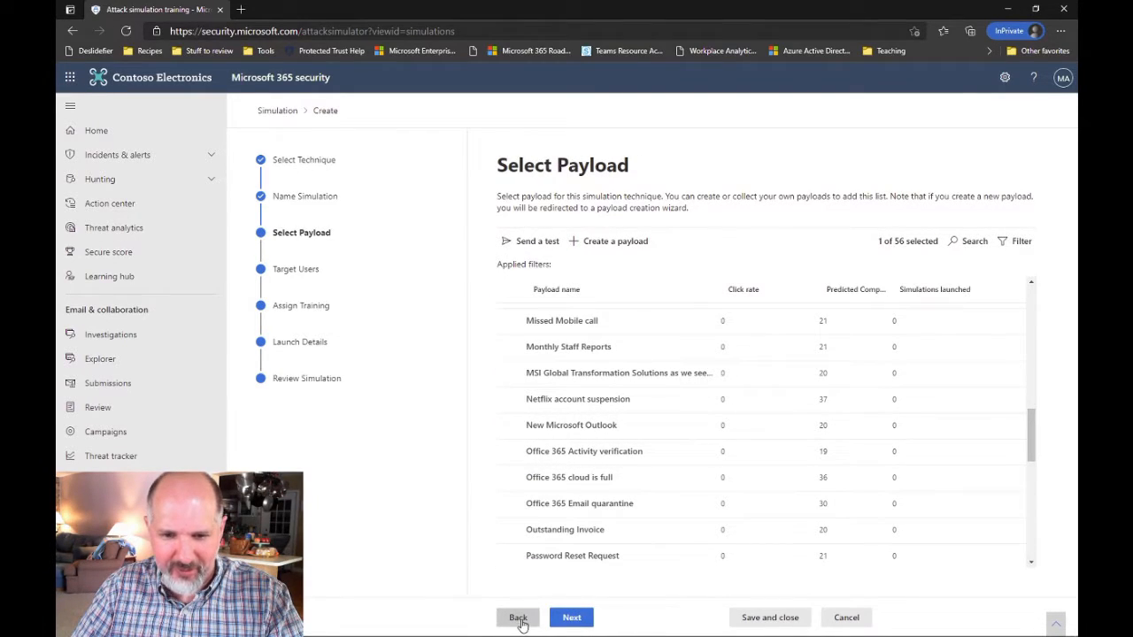
scroll(900, 423, down, 3)
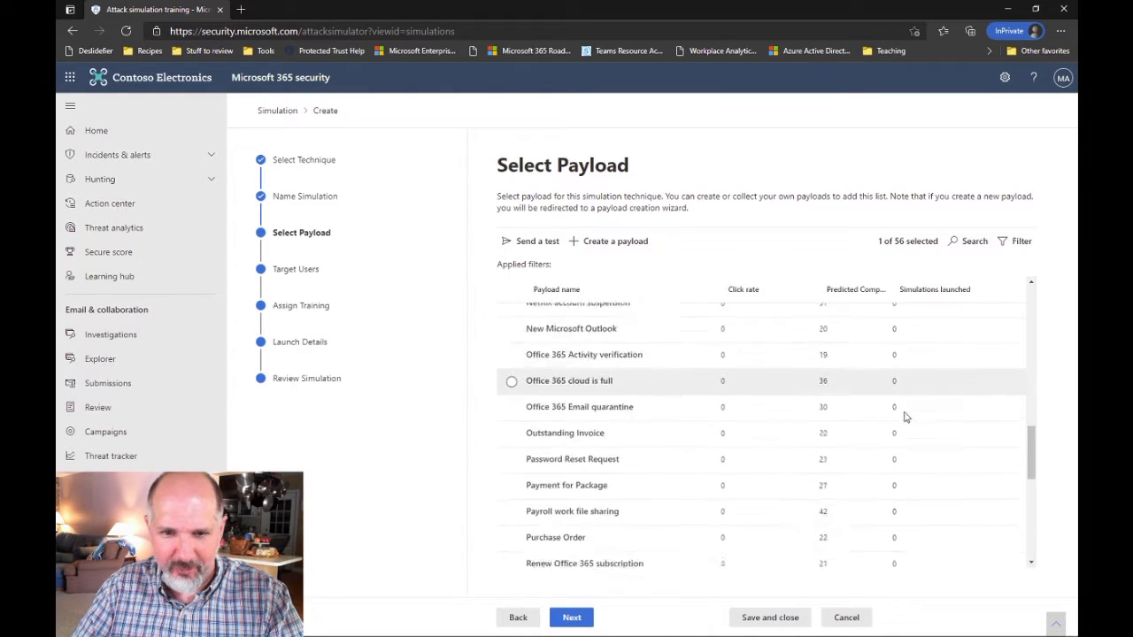
scroll(832, 423, up, 1)
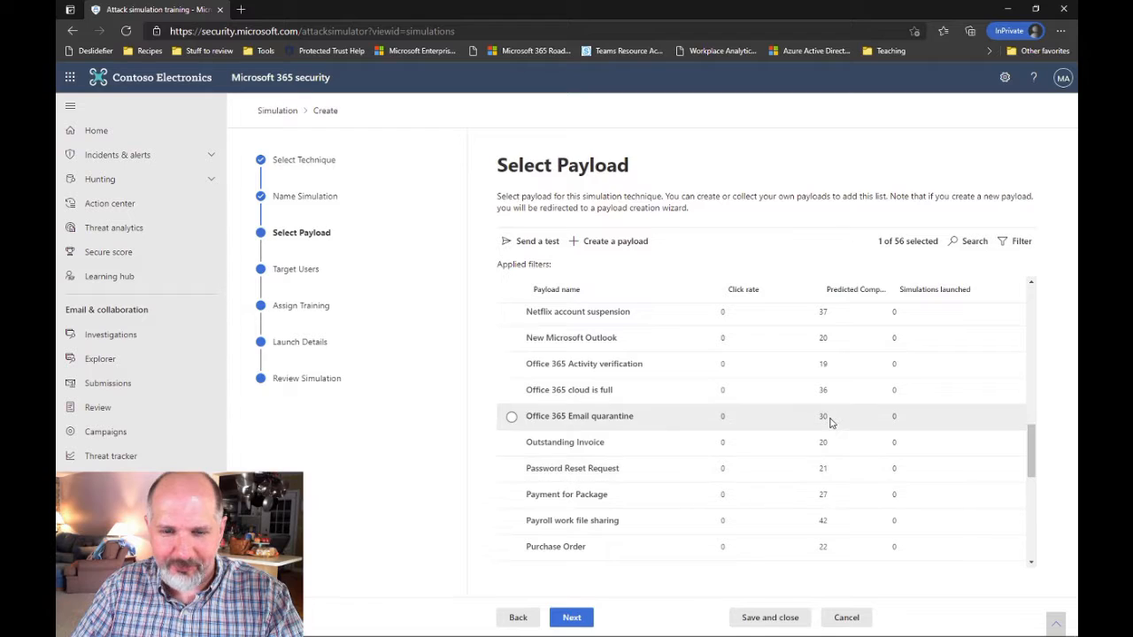
scroll(661, 394, up, 5)
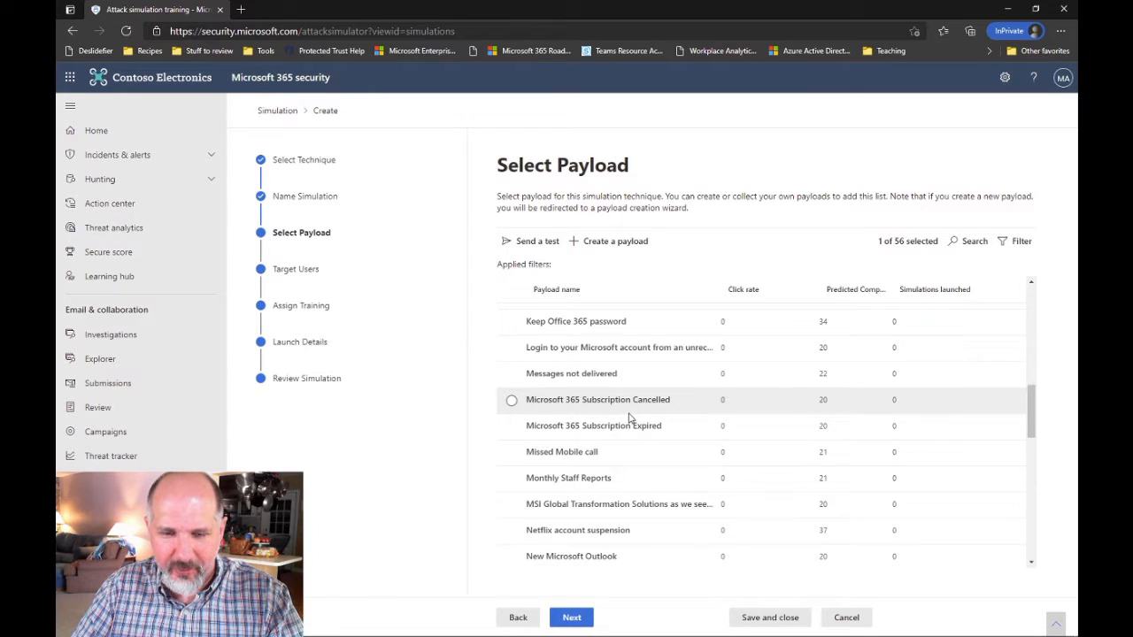
click(593, 380)
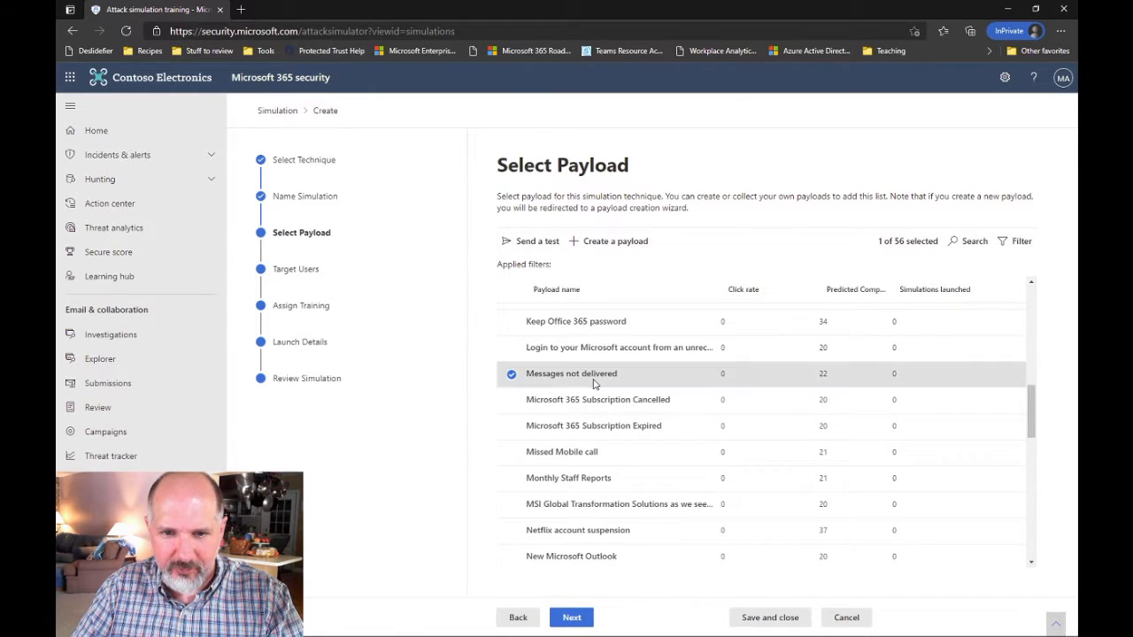
click(593, 382)
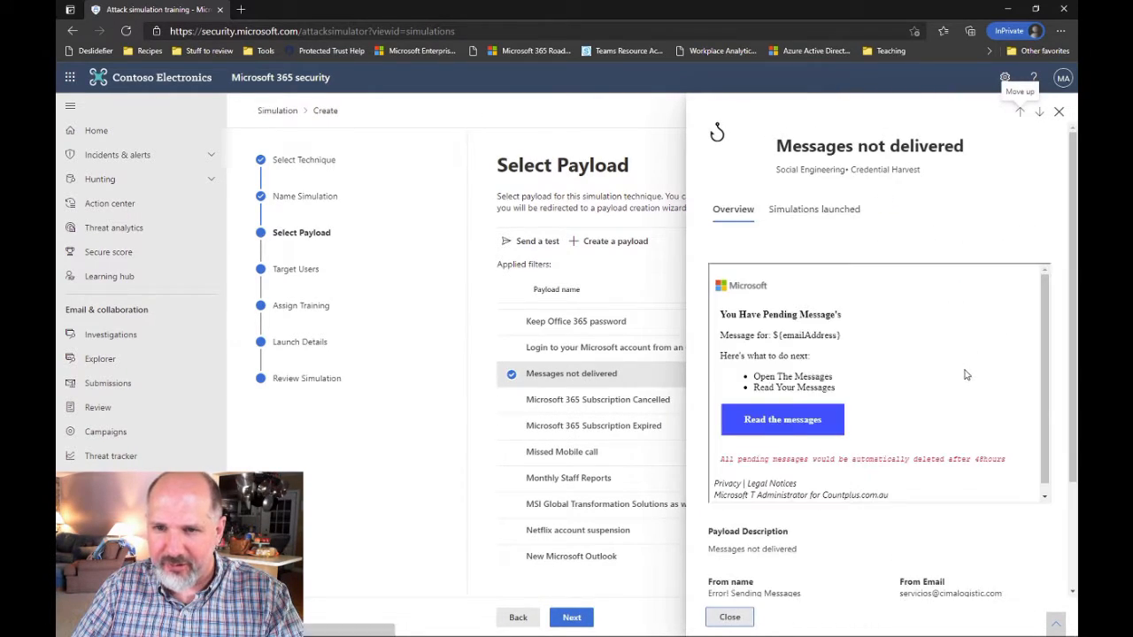
scroll(965, 374, down, 3)
scroll(964, 375, up, 3)
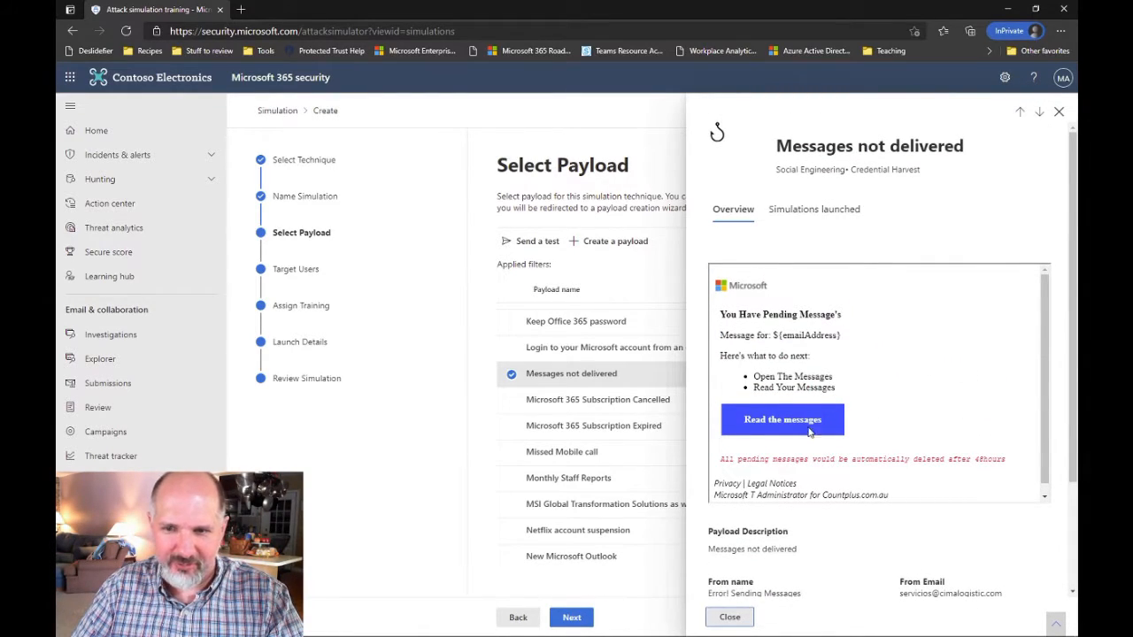
click(727, 617)
Advance through Target Users, Assign Training and Launch Details to the review summary
click(581, 620)
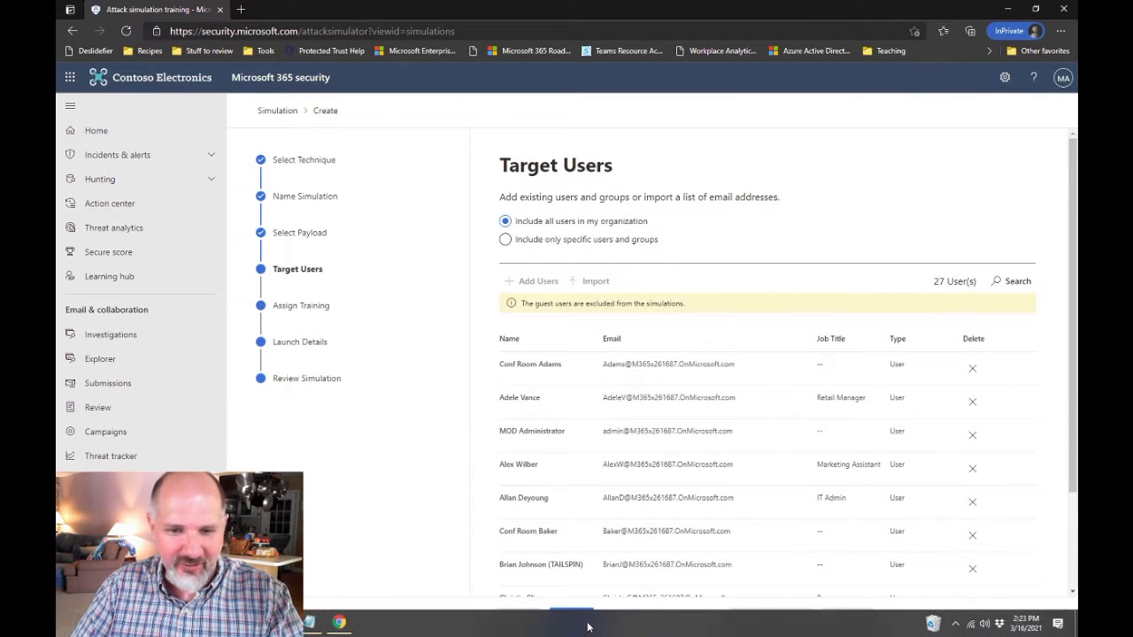
click(572, 618)
click(571, 617)
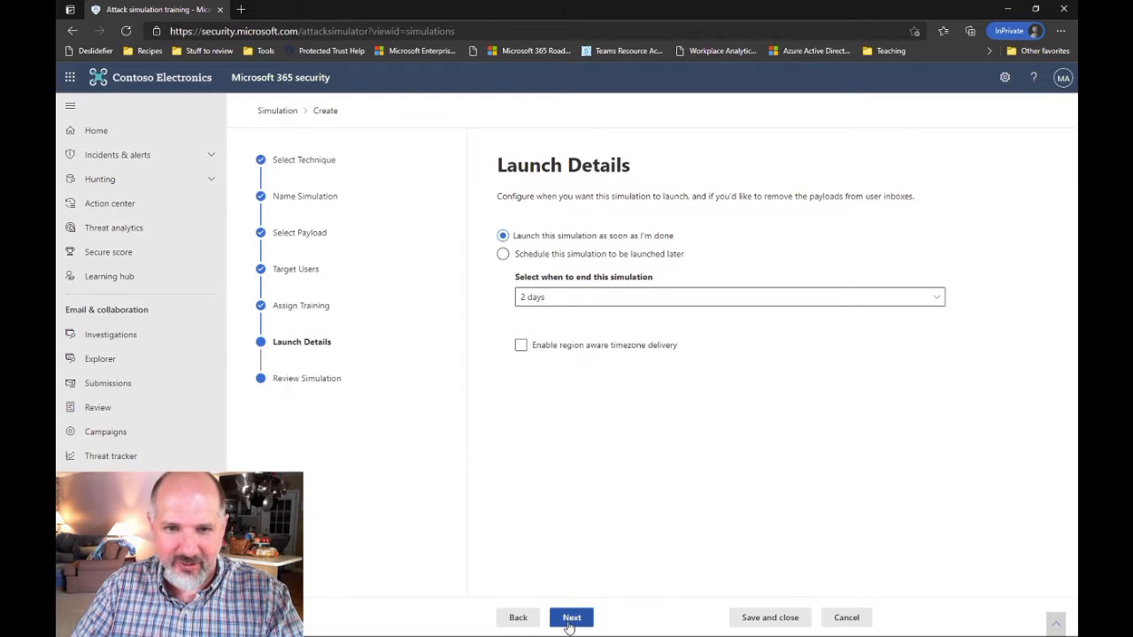
click(573, 619)
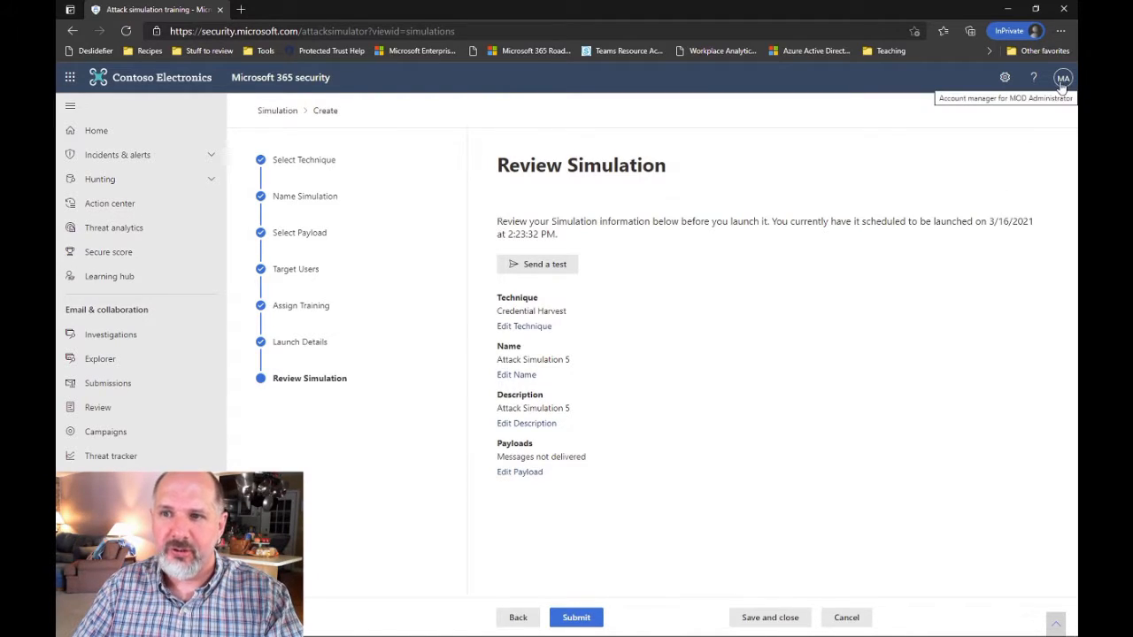
Submit Attack Simulation 5, scheduling it to send on 3/16/2021 to 27 users
click(586, 621)
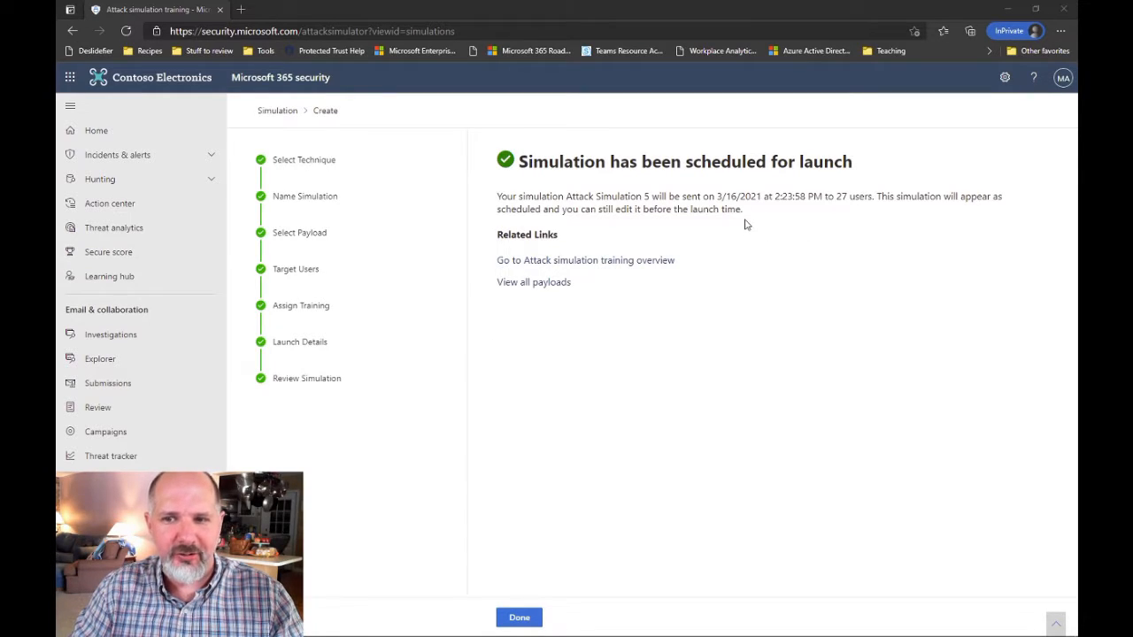
mouse_move(959, 635)
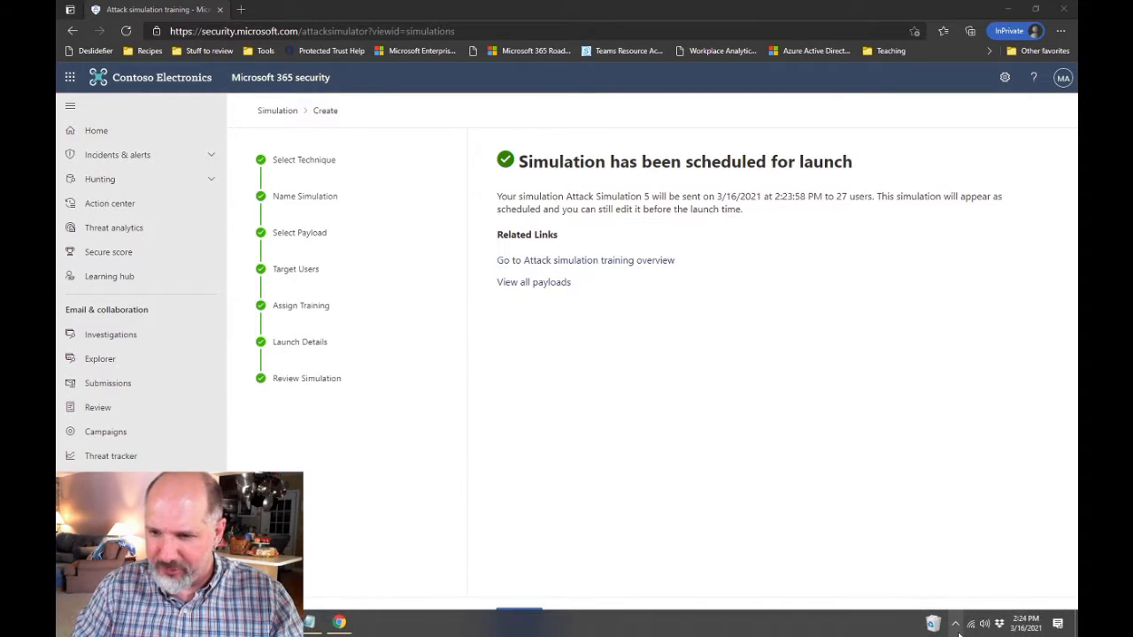
click(888, 330)
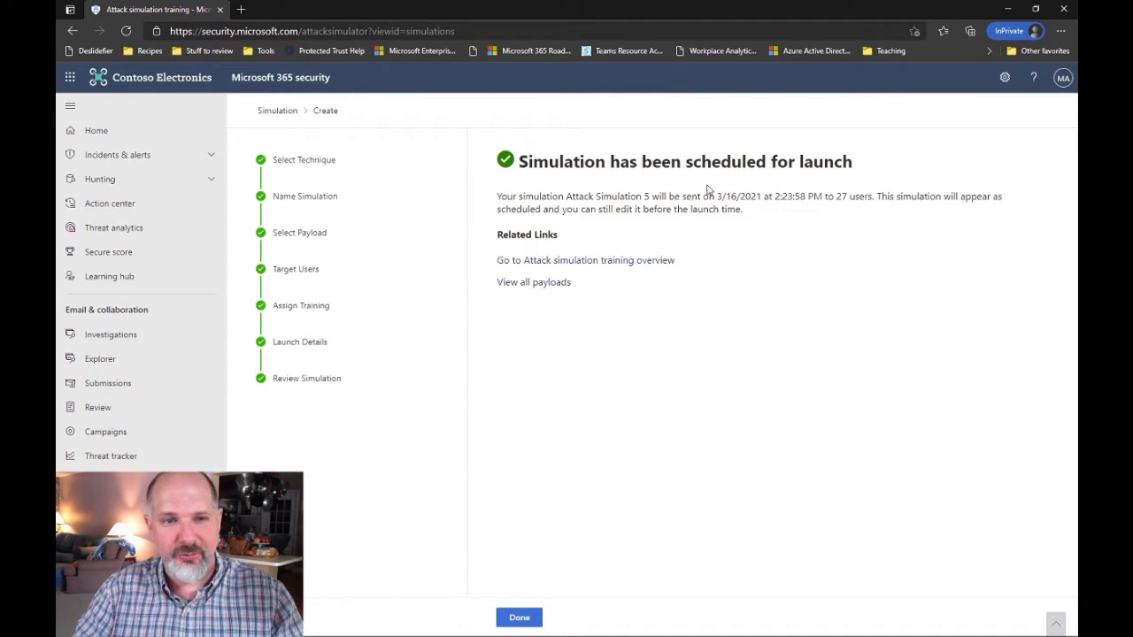
Finish the wizard, check Attack Simulation 5's in-progress details, and switch to Payloads
click(520, 617)
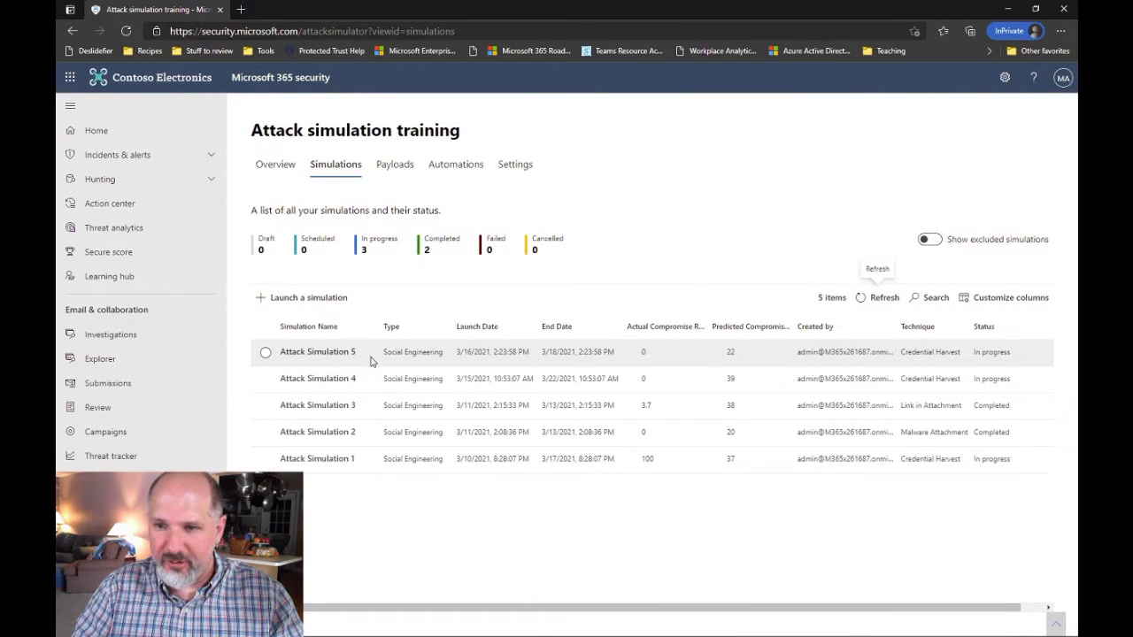
click(1024, 354)
double_click(965, 354)
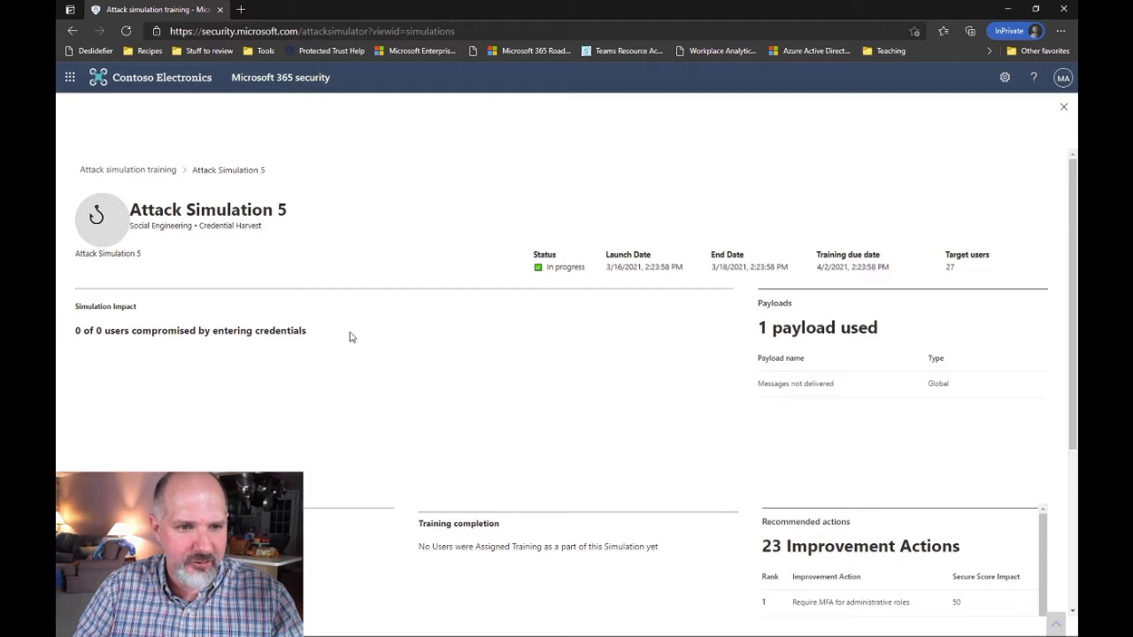
click(1065, 108)
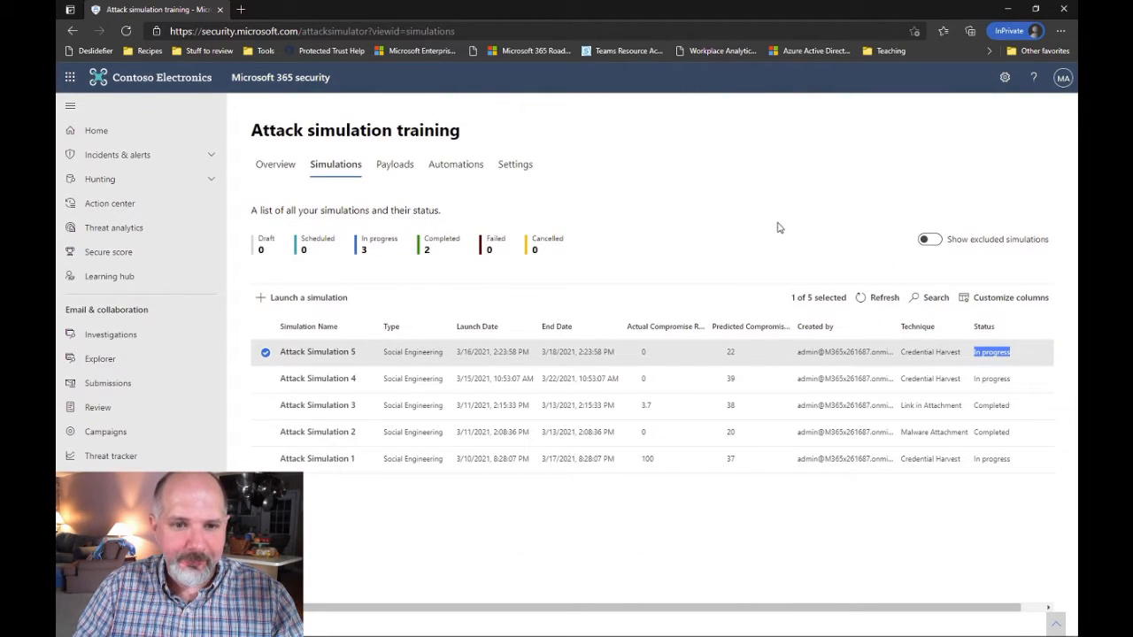
click(405, 169)
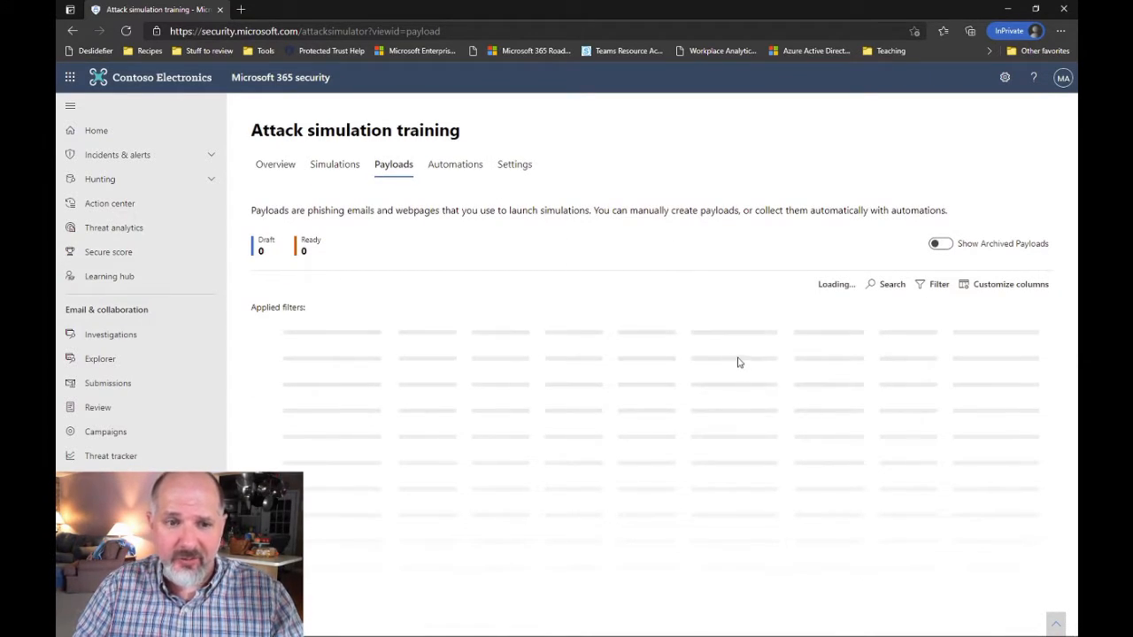
Scroll the 97 payloads, then open Microsoft Quarantine.html in a new Edge tab
scroll(733, 359, down, 5)
scroll(734, 363, down, 15)
scroll(735, 370, down, 10)
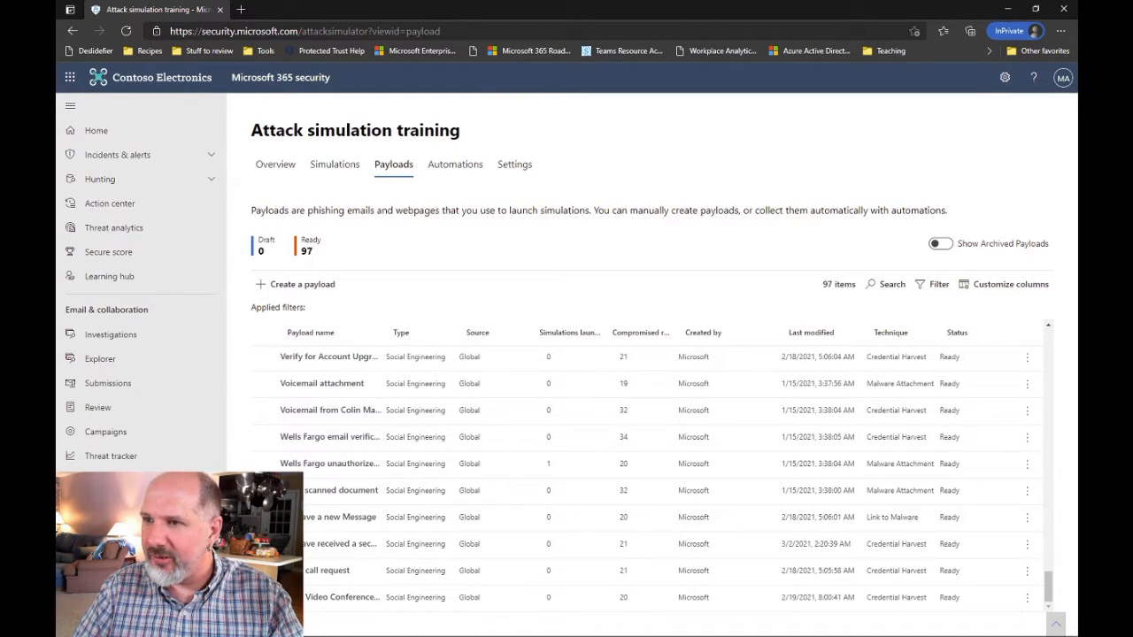
drag(1076, 228, 768, 232)
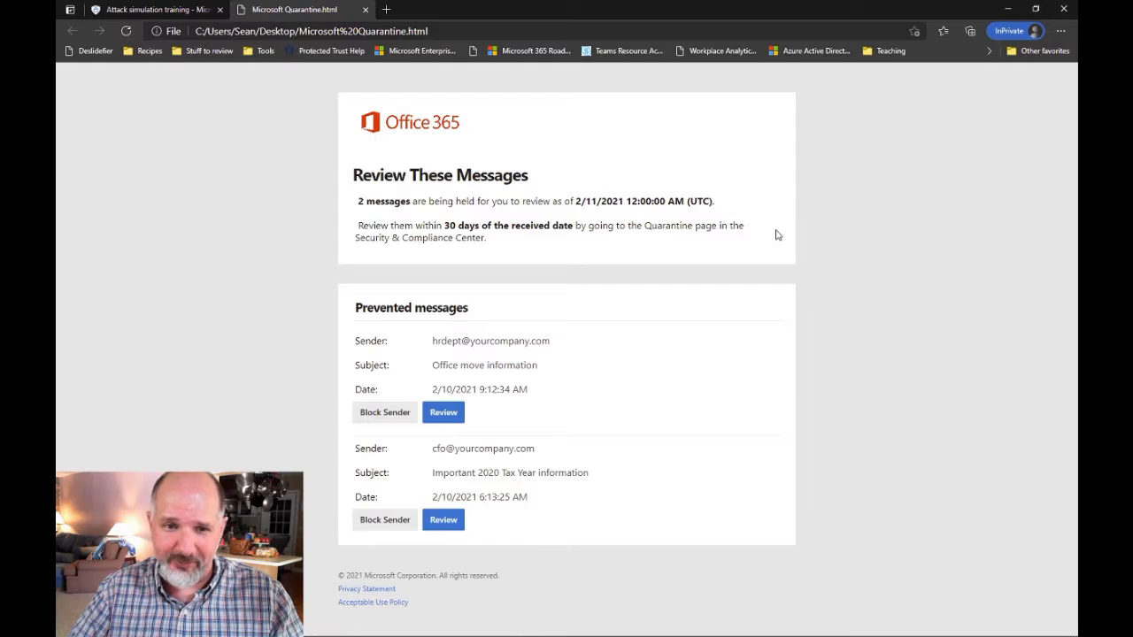
drag(430, 341, 615, 350)
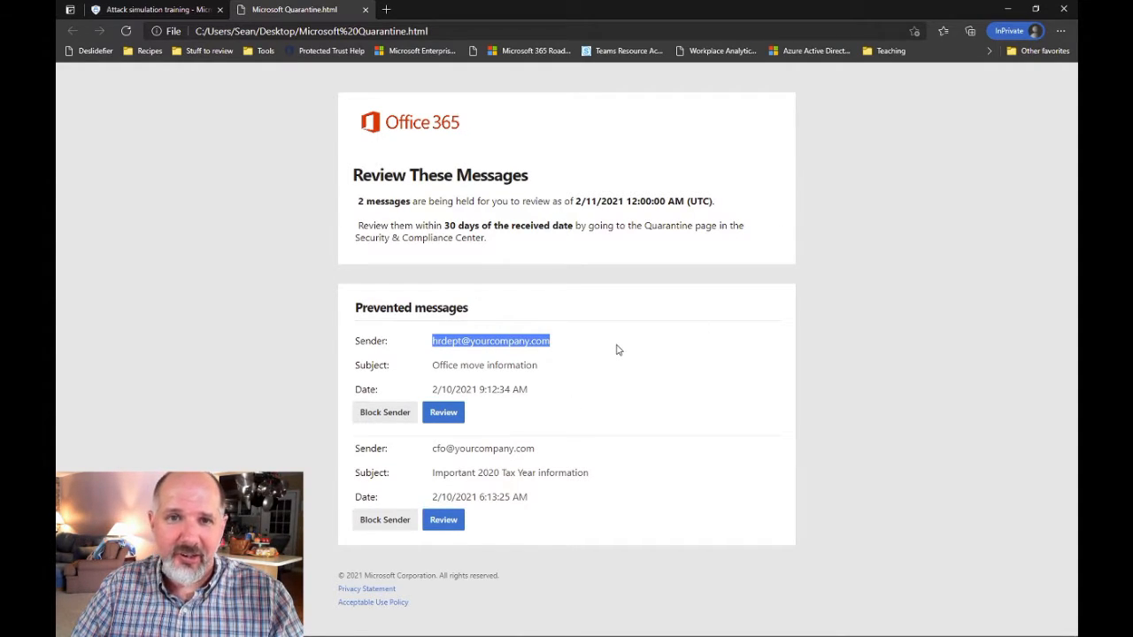
drag(430, 448, 584, 451)
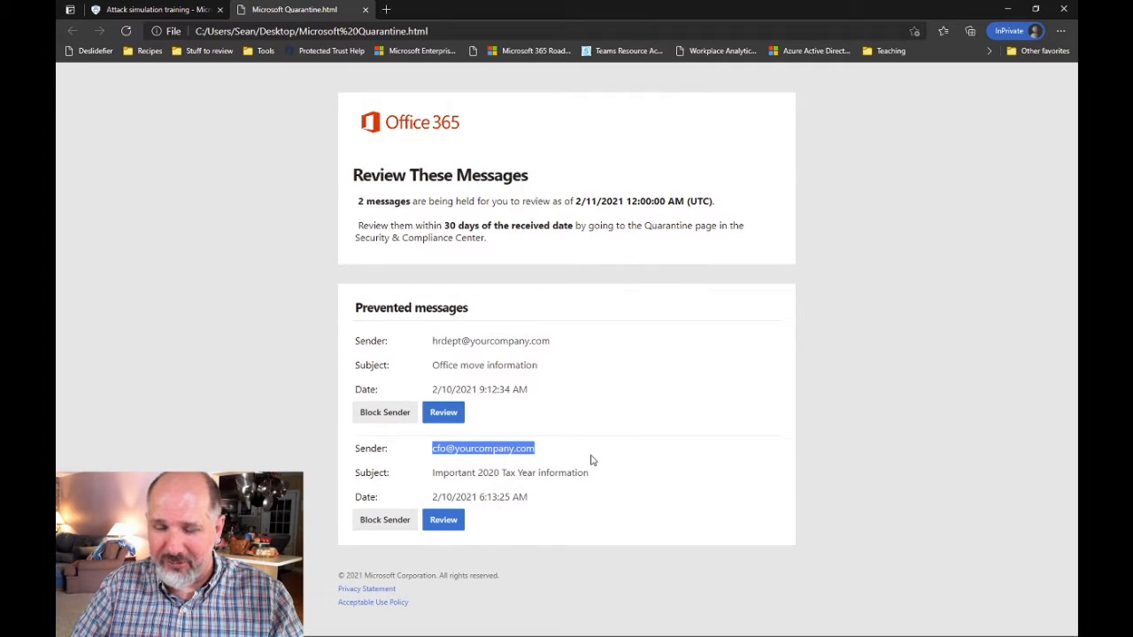
drag(429, 341, 584, 340)
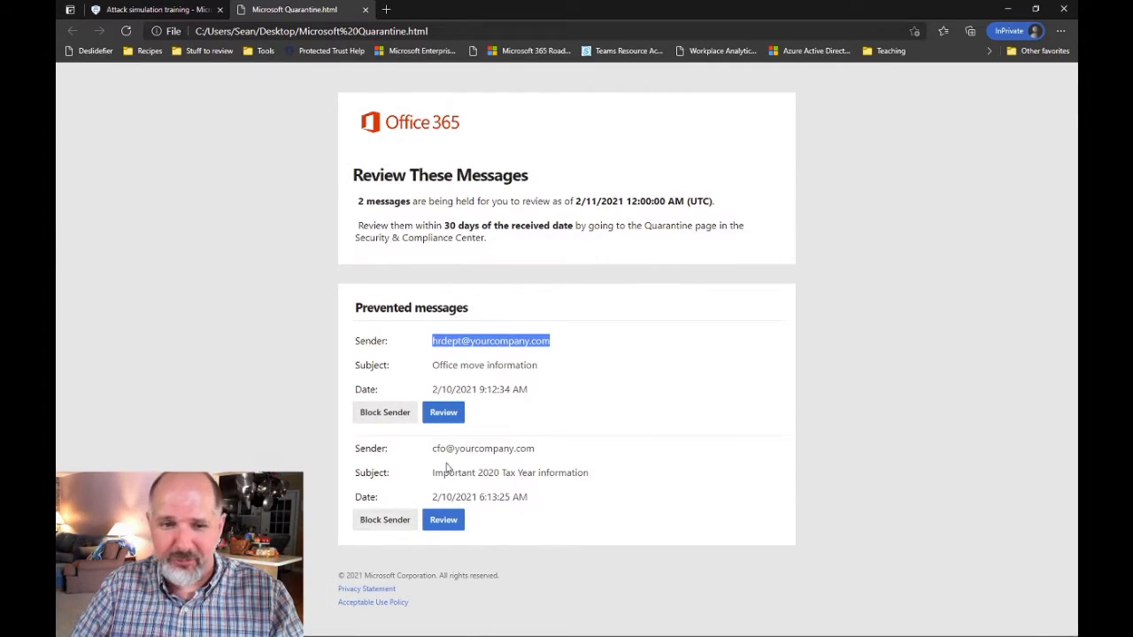
drag(439, 449, 614, 455)
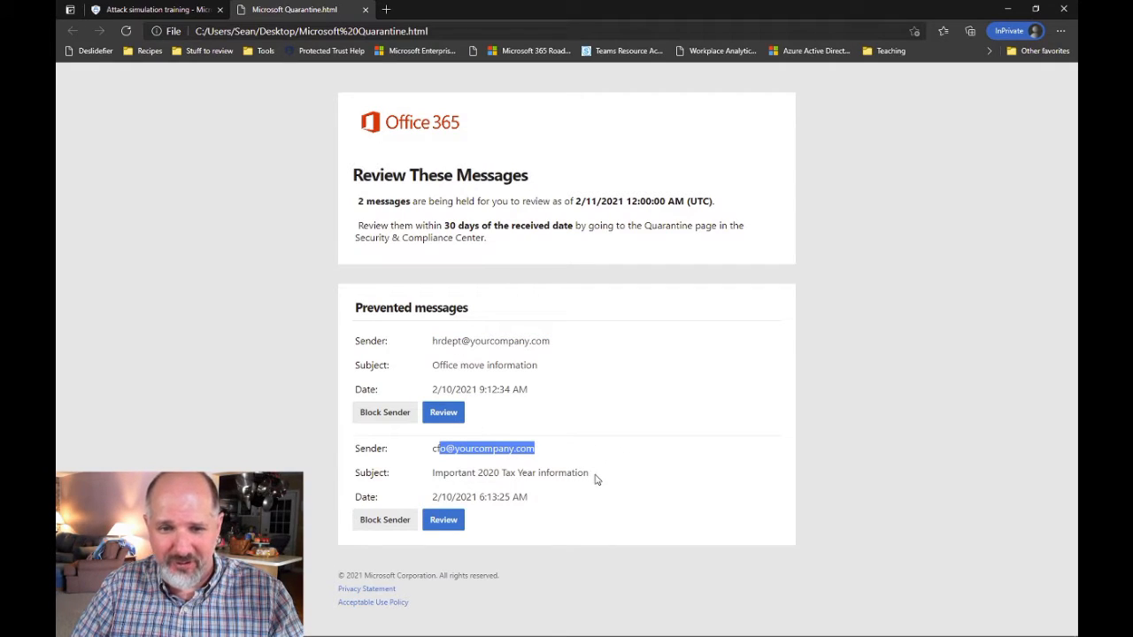
click(595, 479)
triple_click(567, 472)
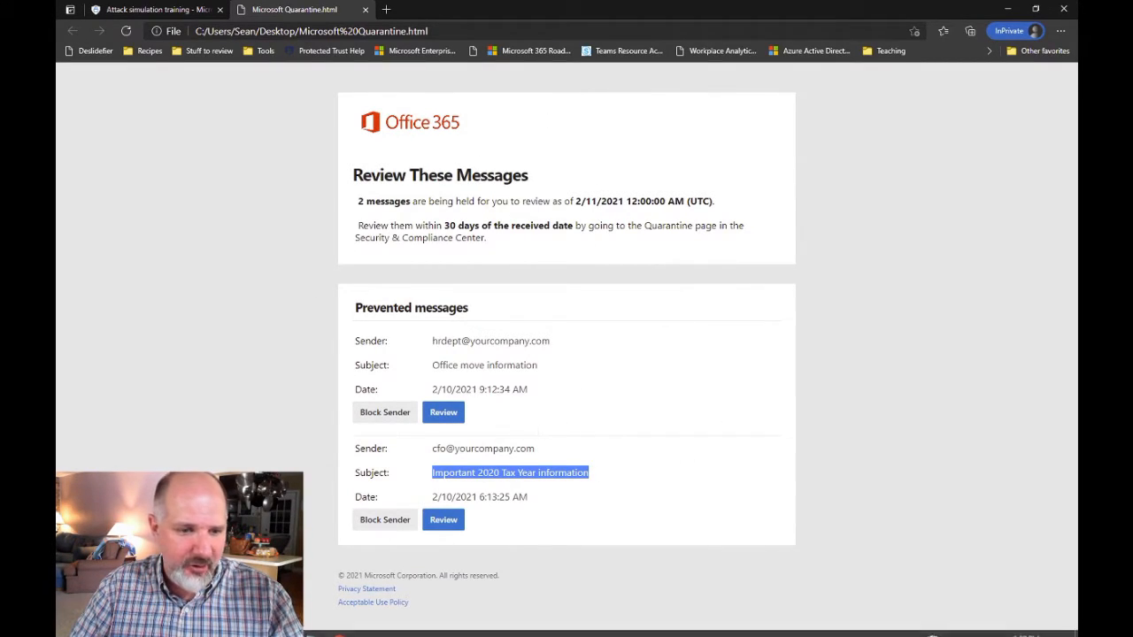
mouse_move(311, 630)
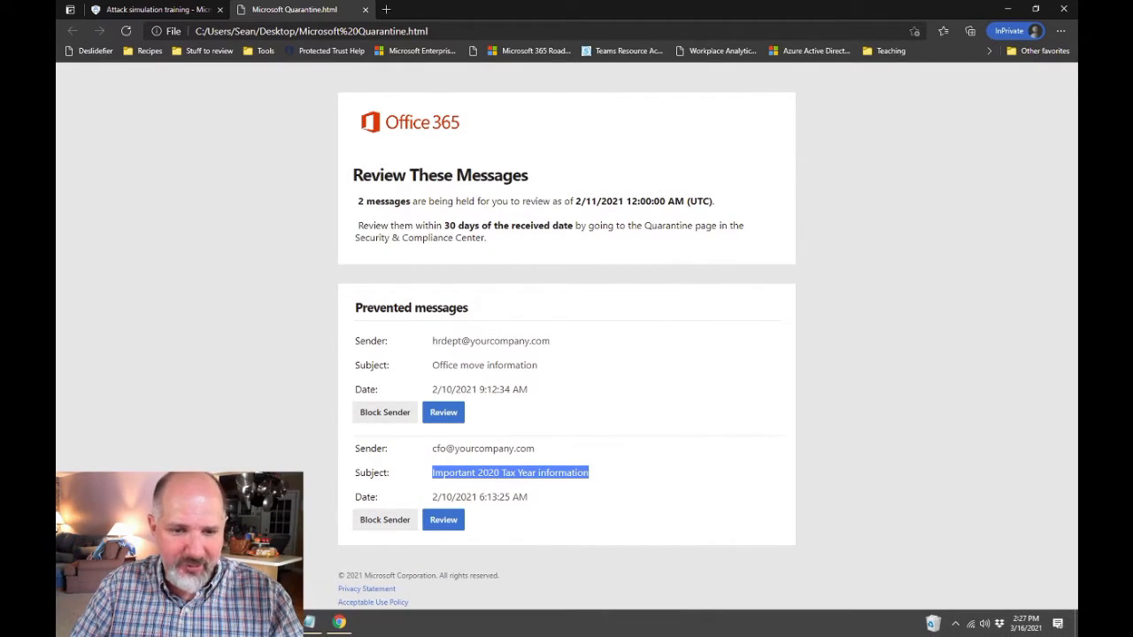
click(312, 624)
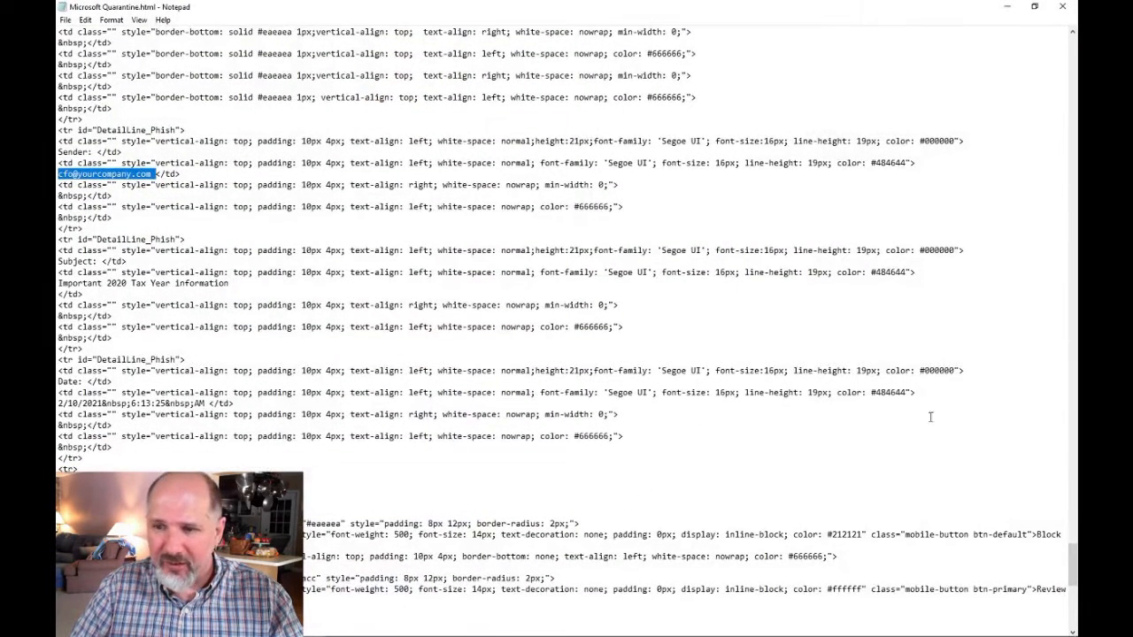
click(102, 174)
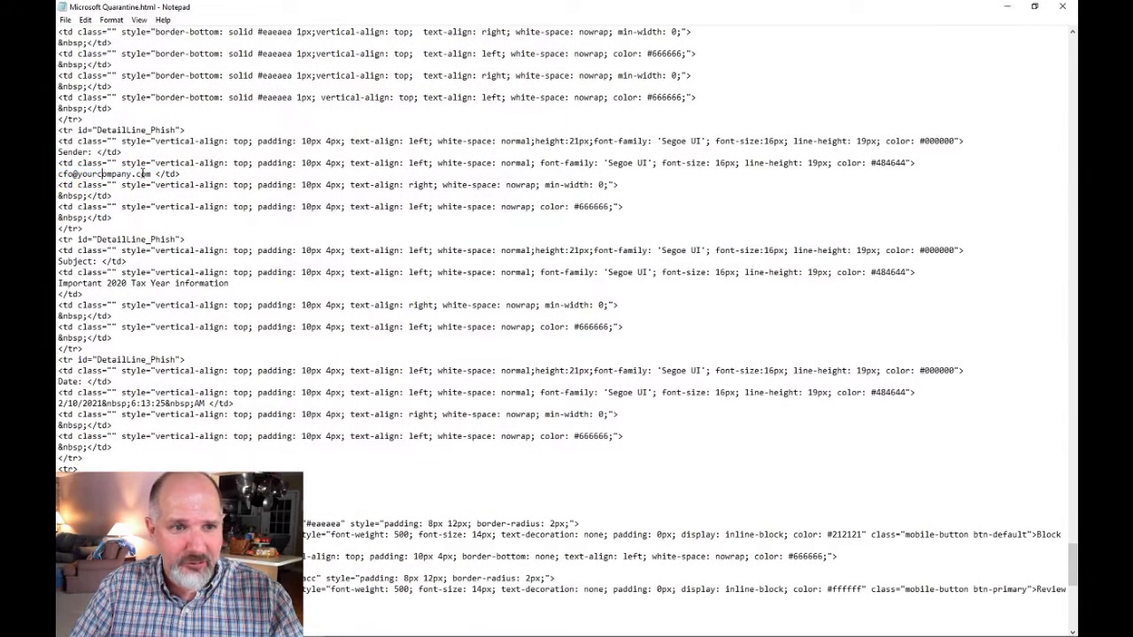
drag(152, 173, 58, 174)
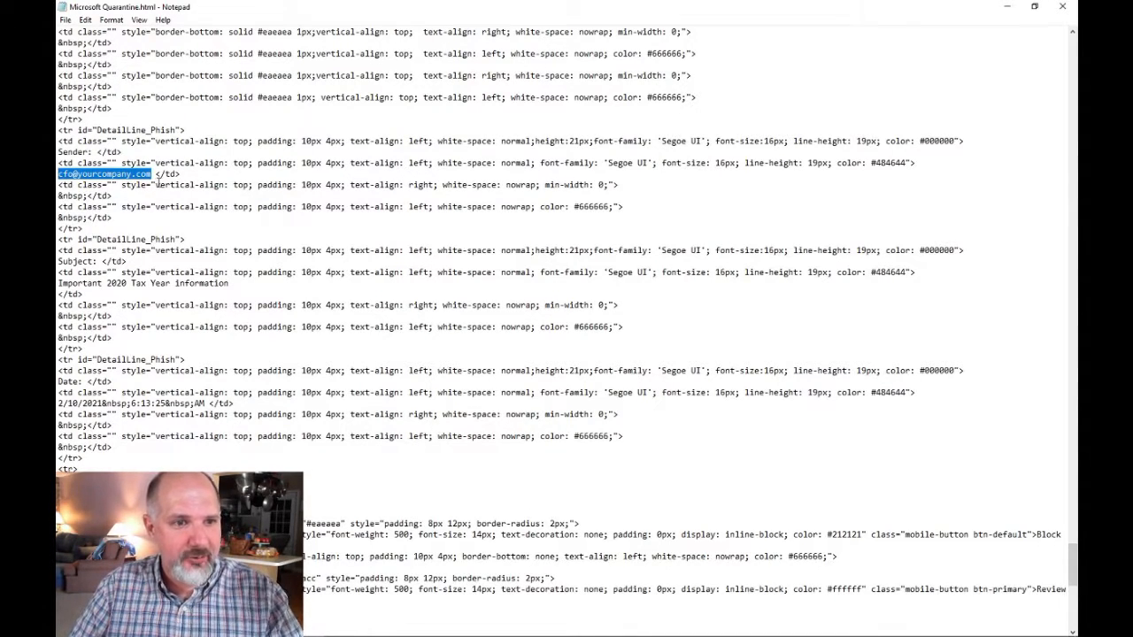
click(82, 176)
drag(152, 174, 58, 175)
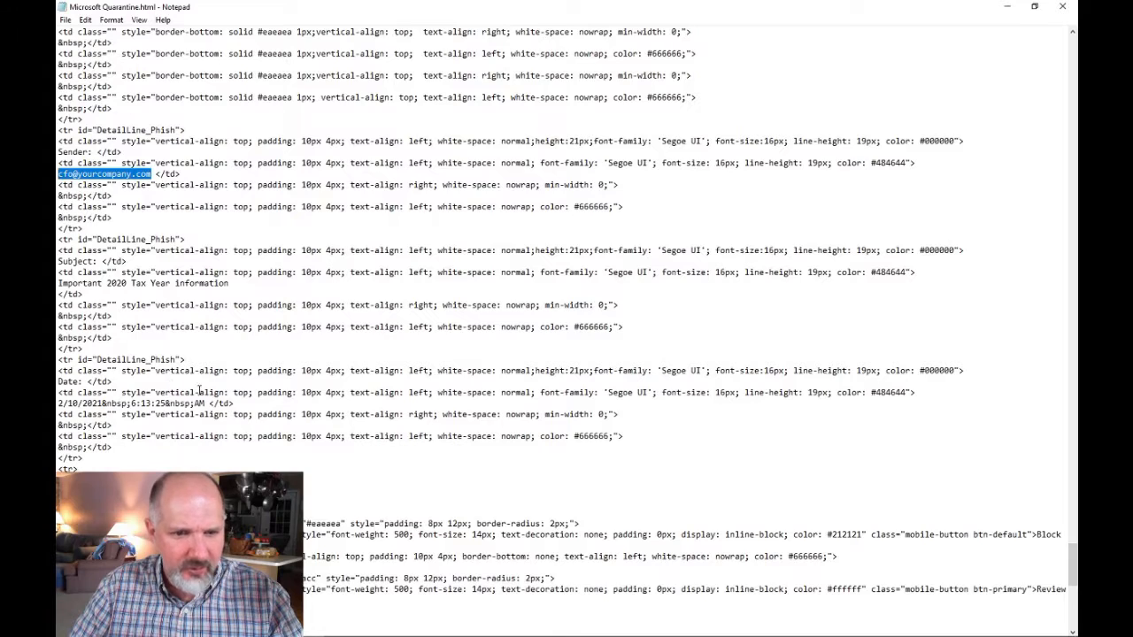
drag(59, 403, 183, 405)
drag(455, 353, 455, 356)
click(492, 326)
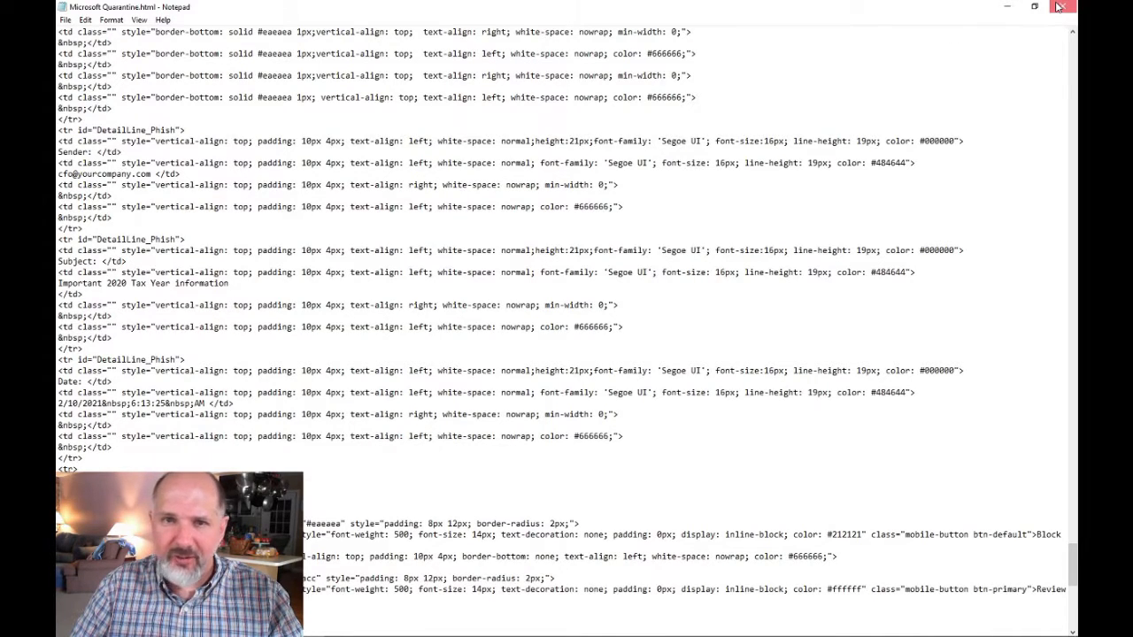
click(1008, 8)
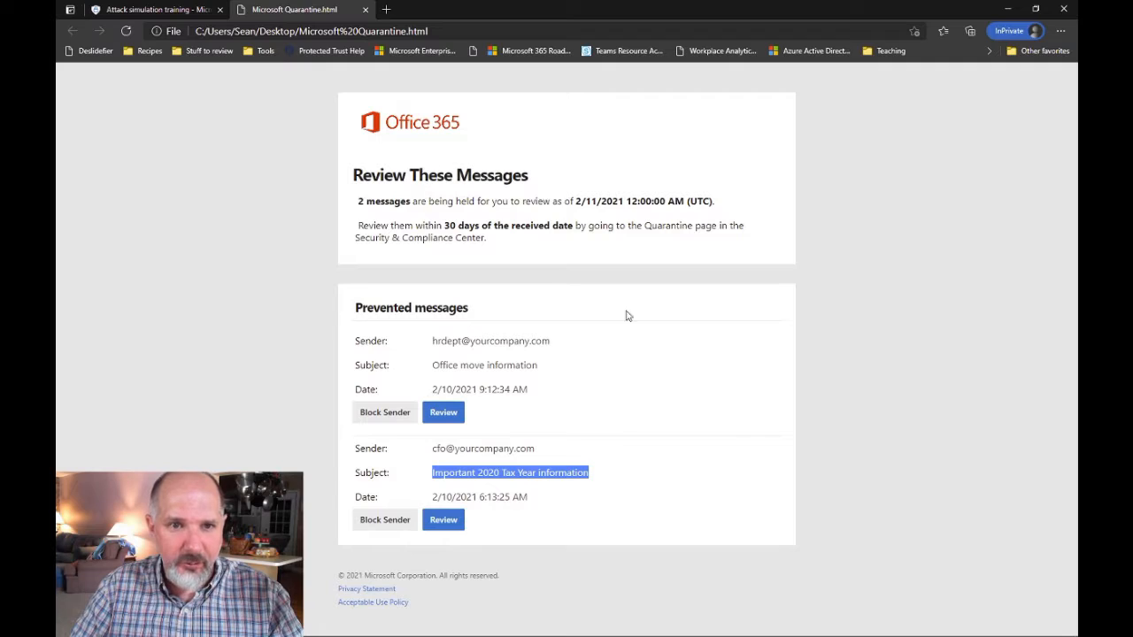
Switch back to the Attack simulation training tab showing the Payloads list
click(154, 13)
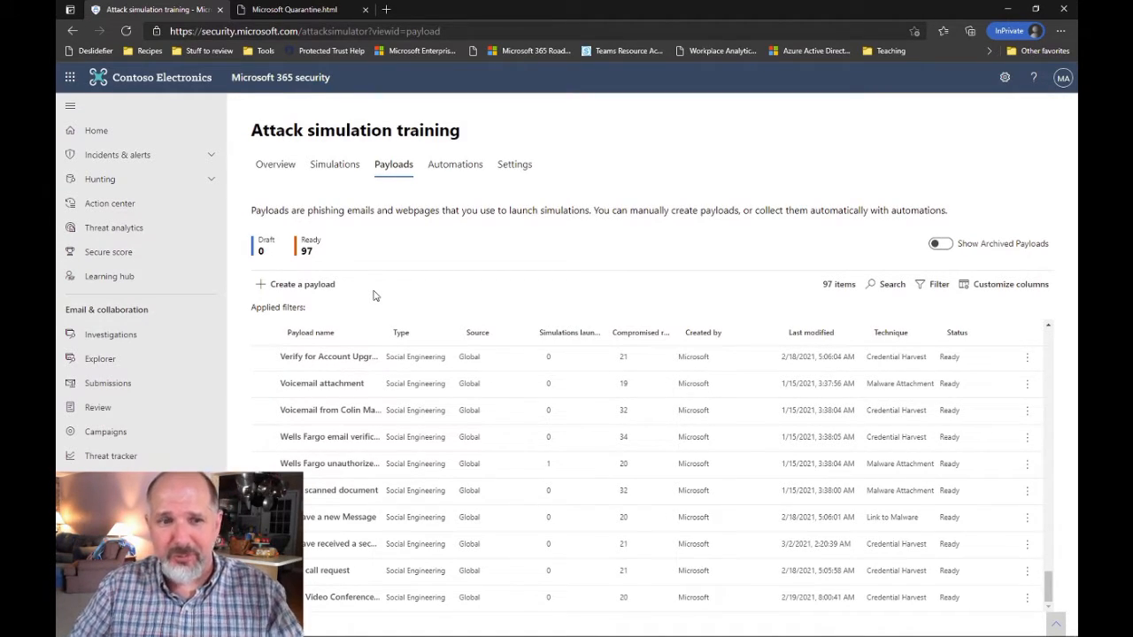
Start a new Email payload using the Credential Harvest technique
click(301, 288)
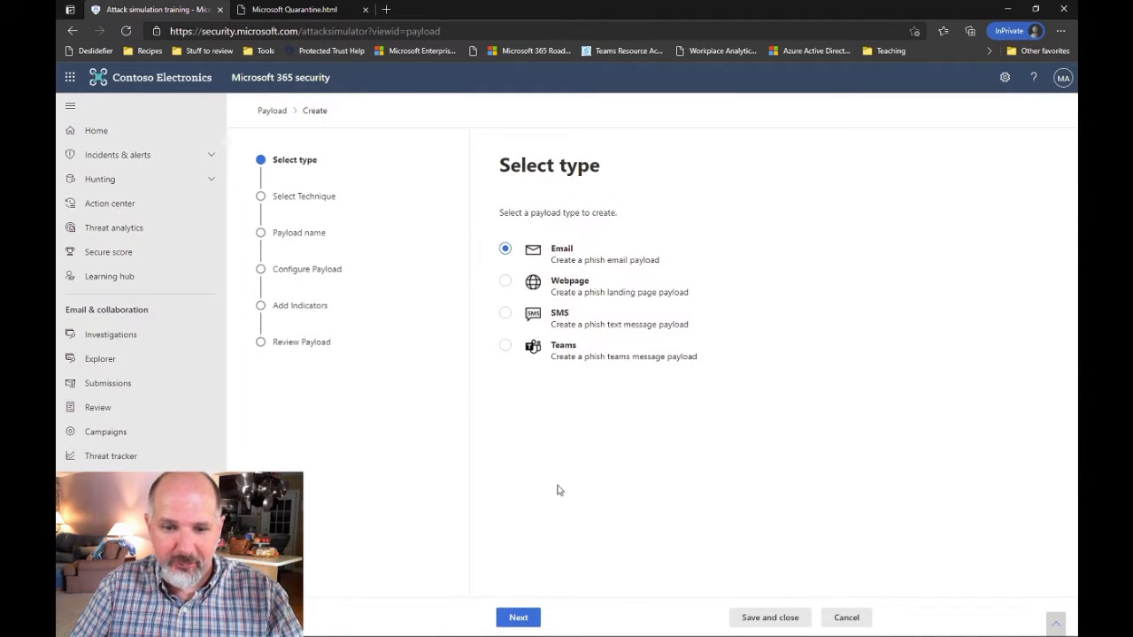
click(519, 617)
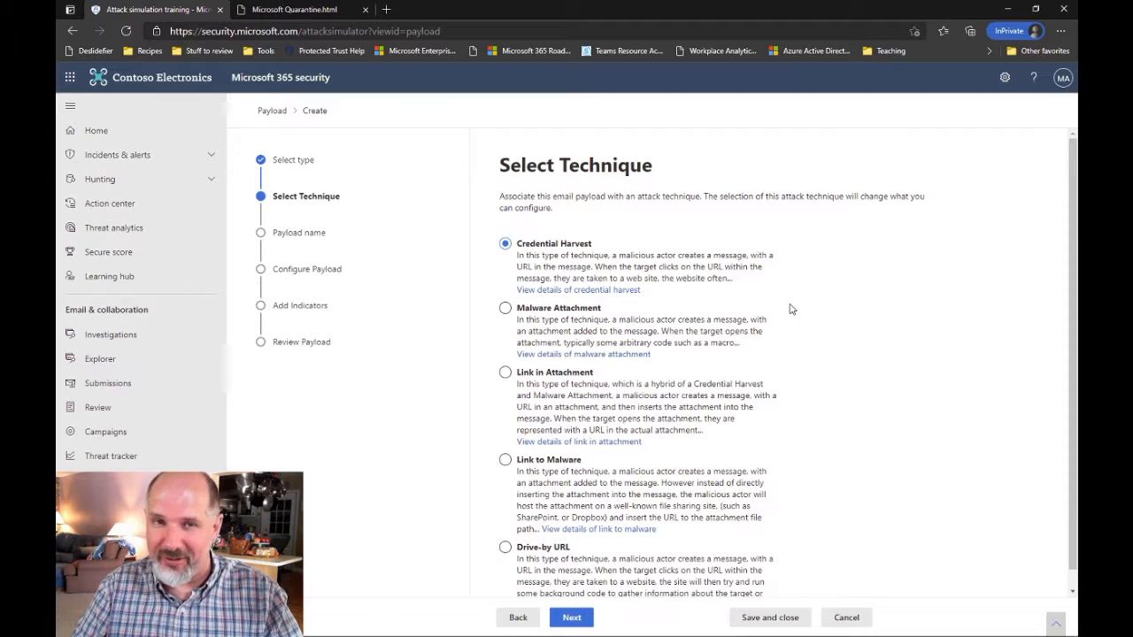
click(573, 618)
Name it 'Microsoft Quarantine Notification (Custom)', describe it 'Sample payload', and begin sender name 'Micro'
click(590, 249)
text(Microsoft)
text( Quarantine)
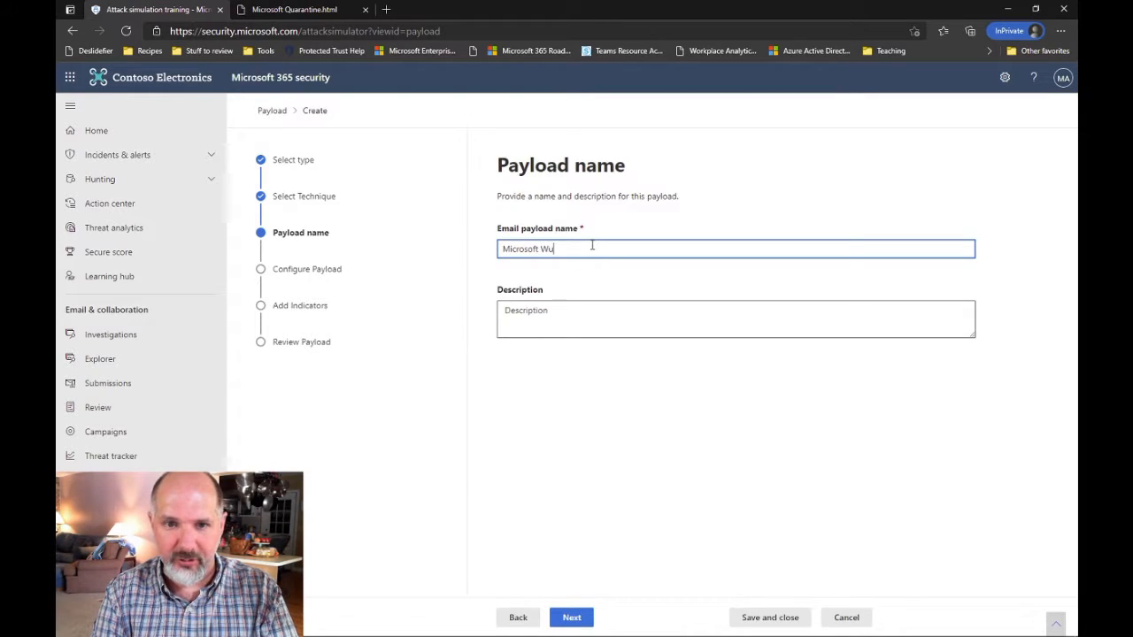
text( Net)
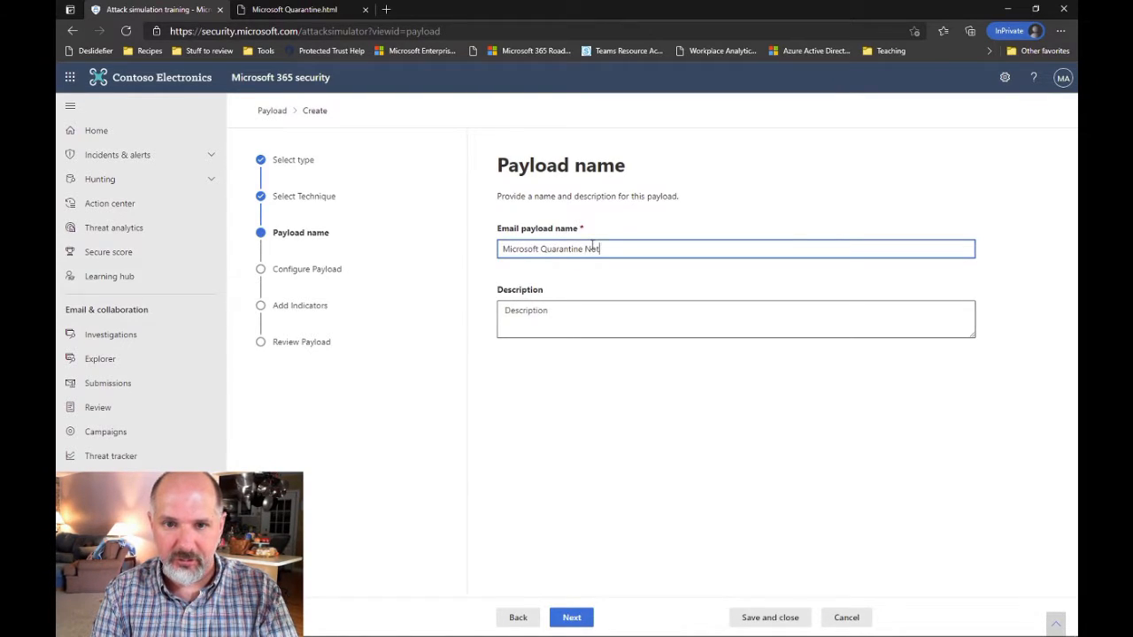
text(ification (Custom)
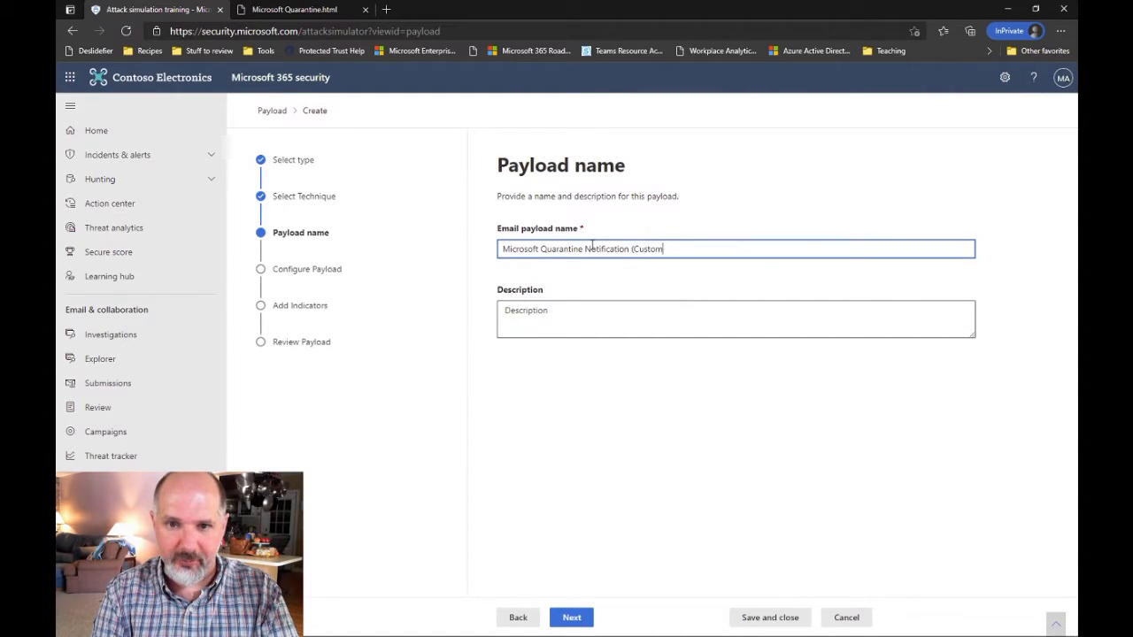
key(Tab)
text(Sample )
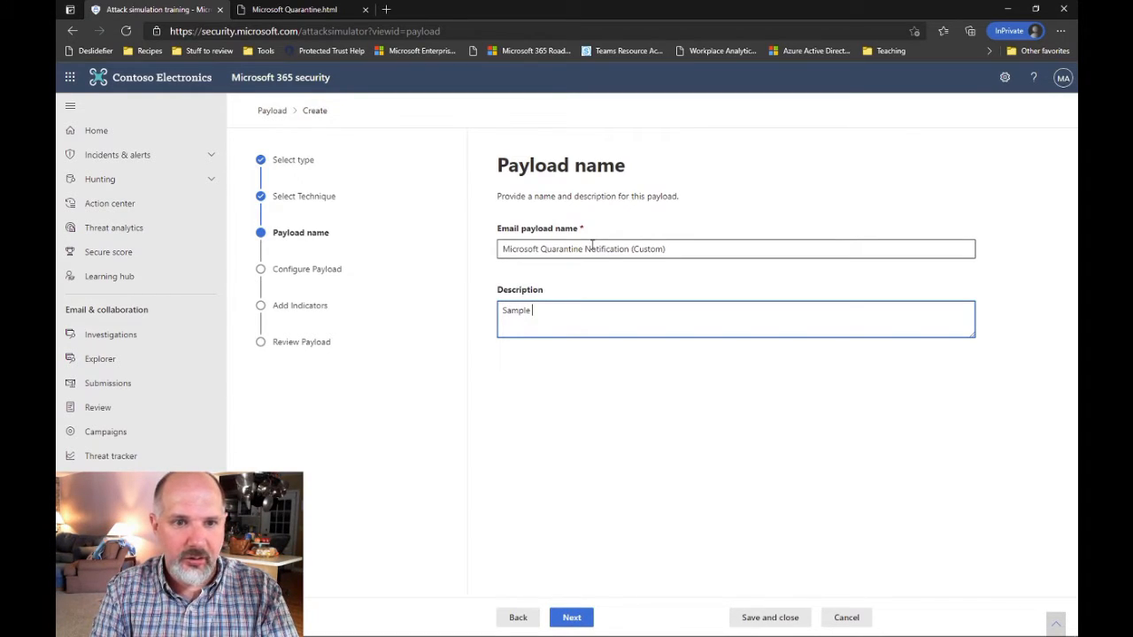
text(payload)
click(587, 623)
click(588, 292)
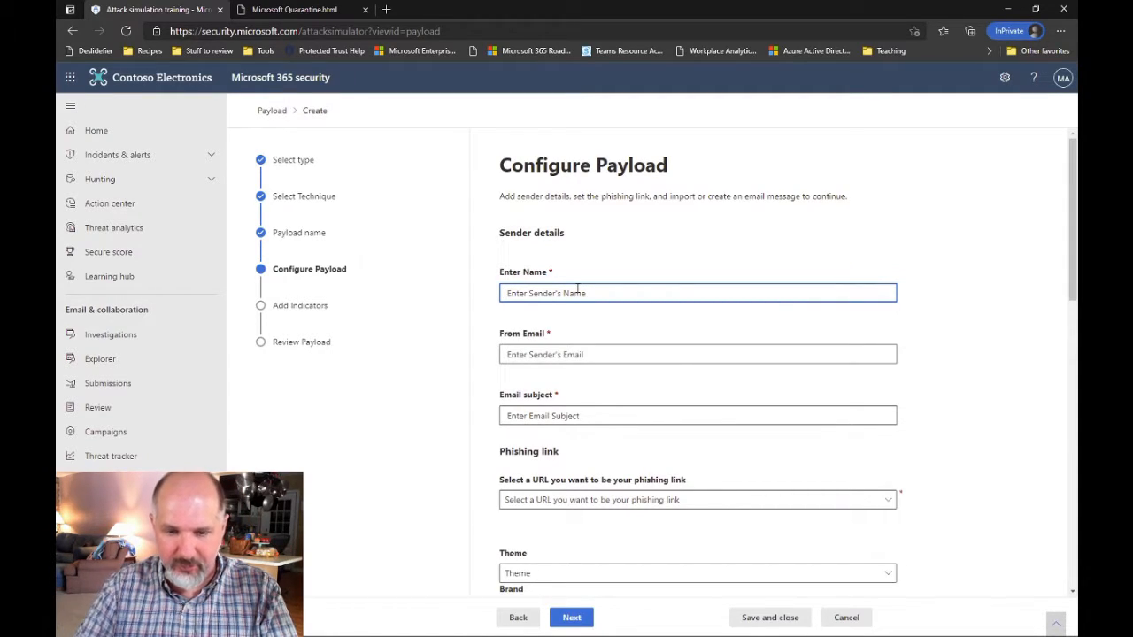
text(Microsoft Quarantine)
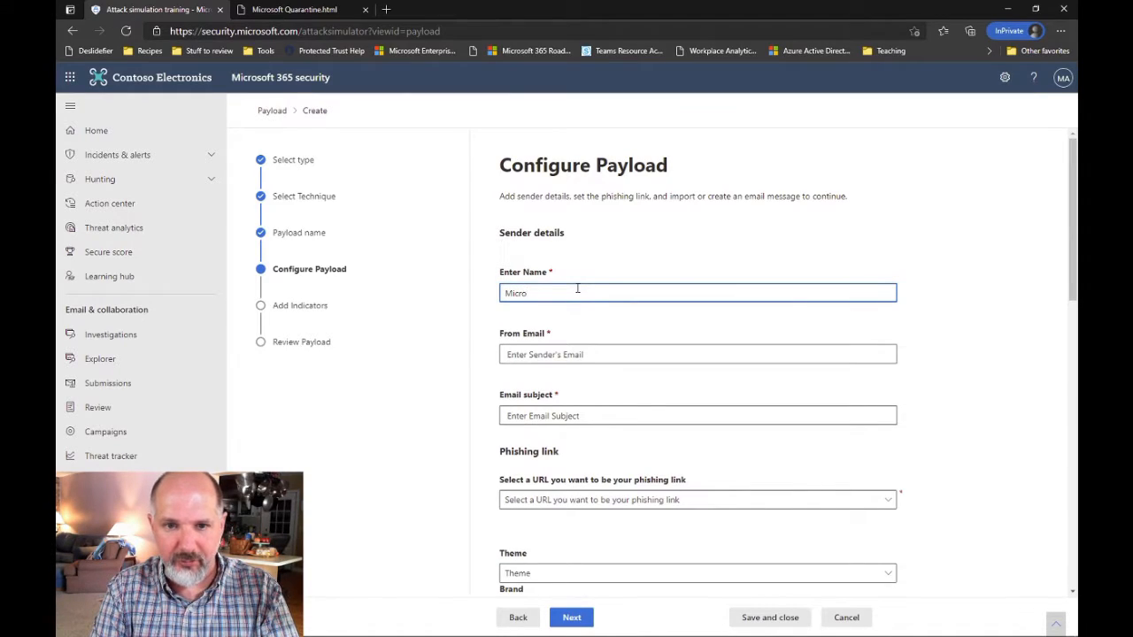
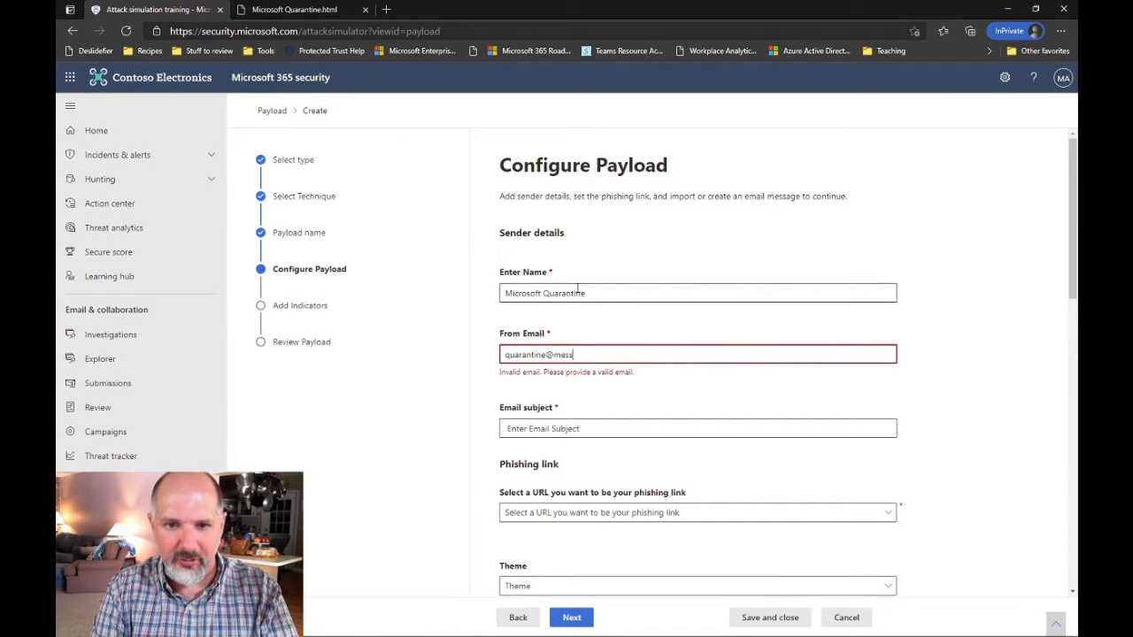
text(.microsoft.com)
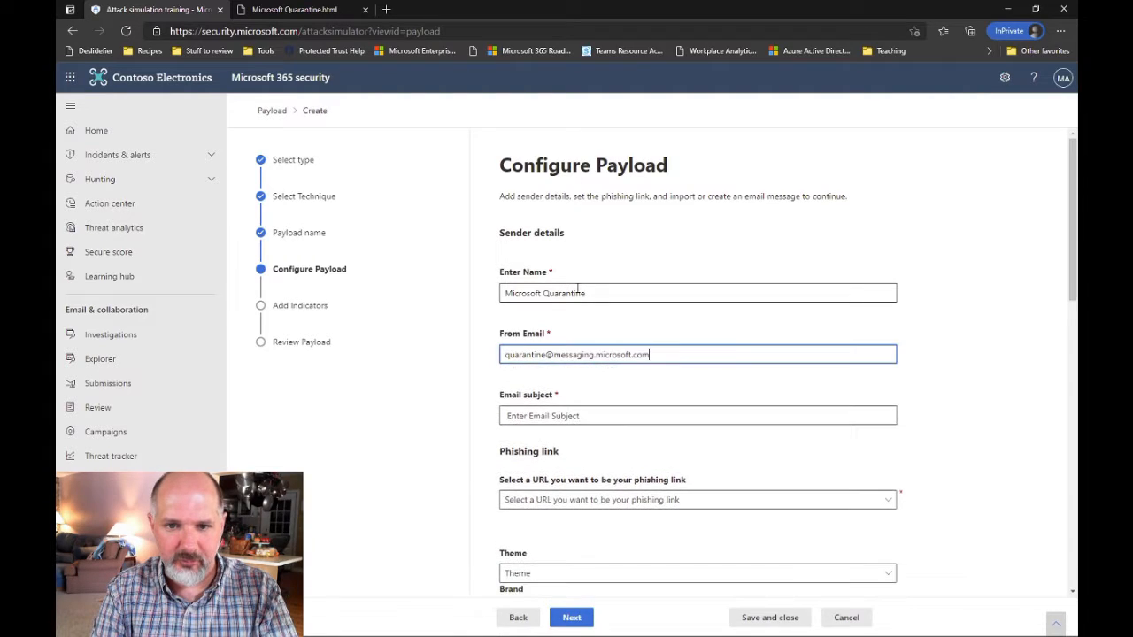
key(Tab)
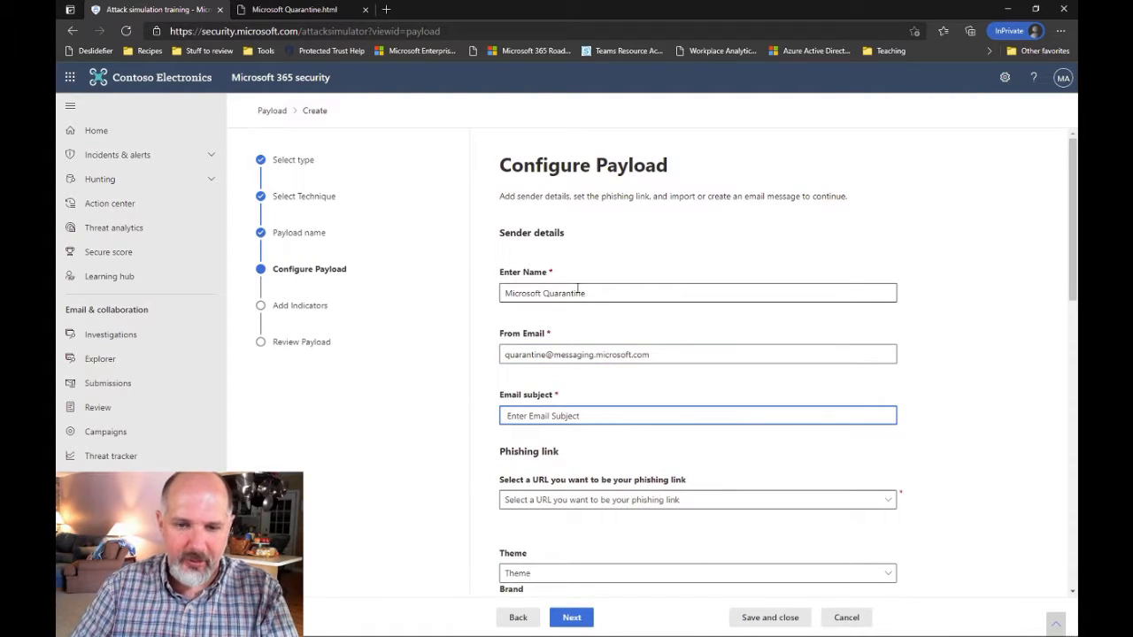
text(Quarantine Notification)
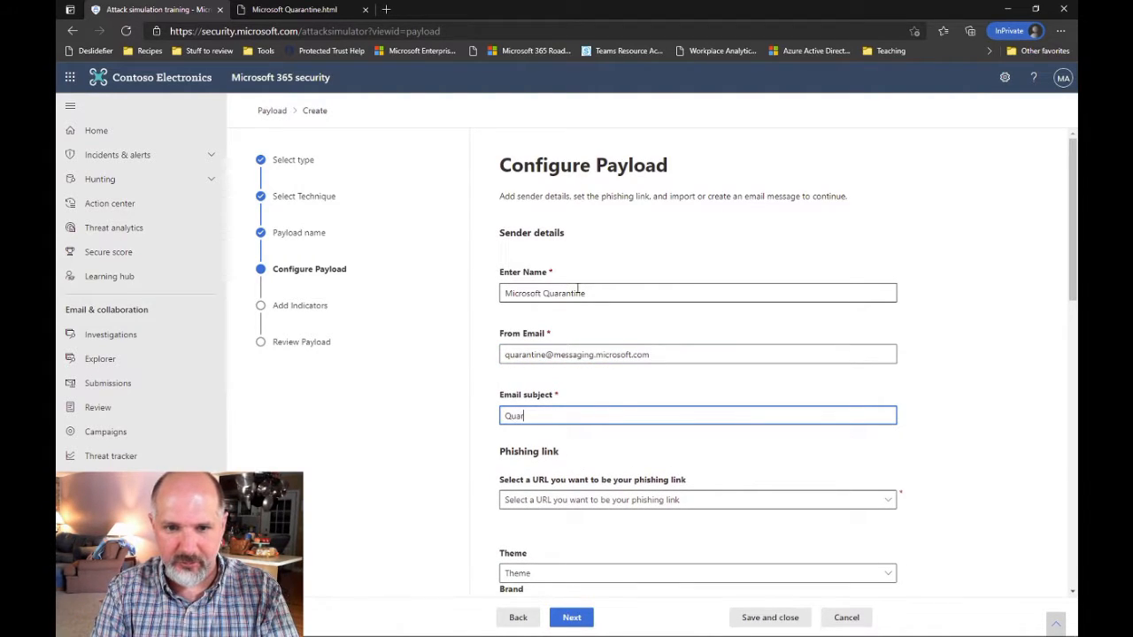
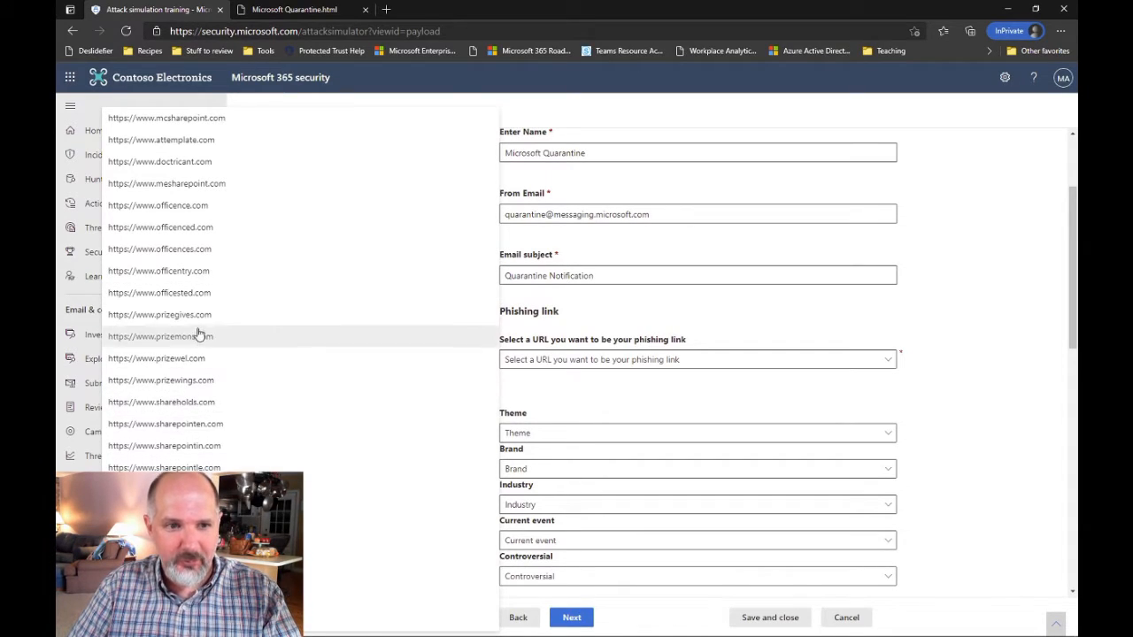
click(180, 279)
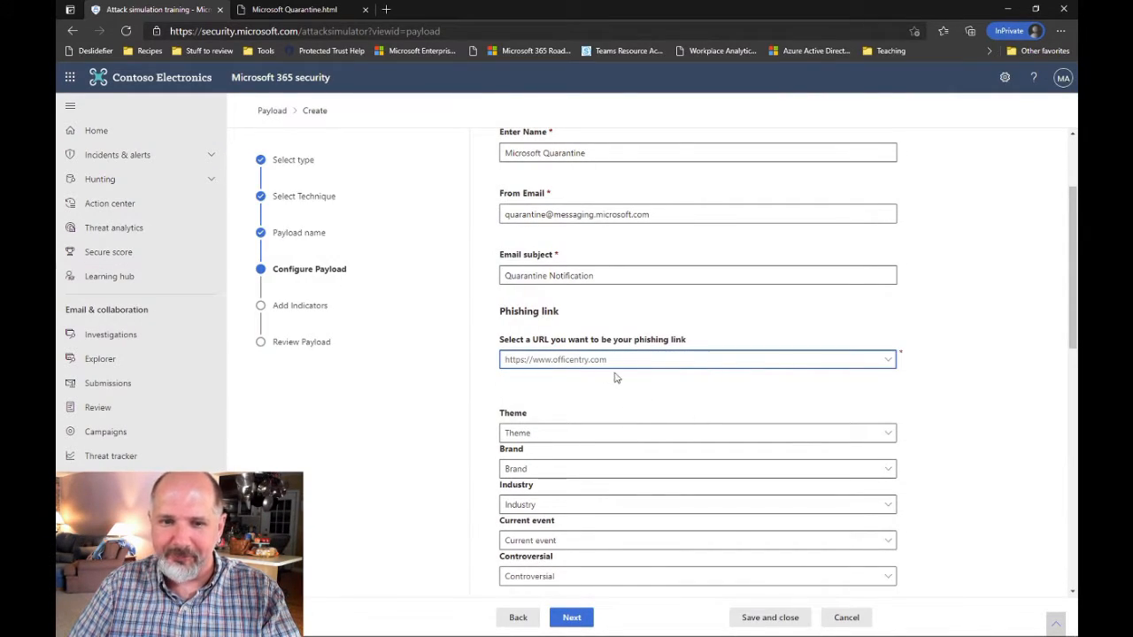
scroll(969, 421, down, 2)
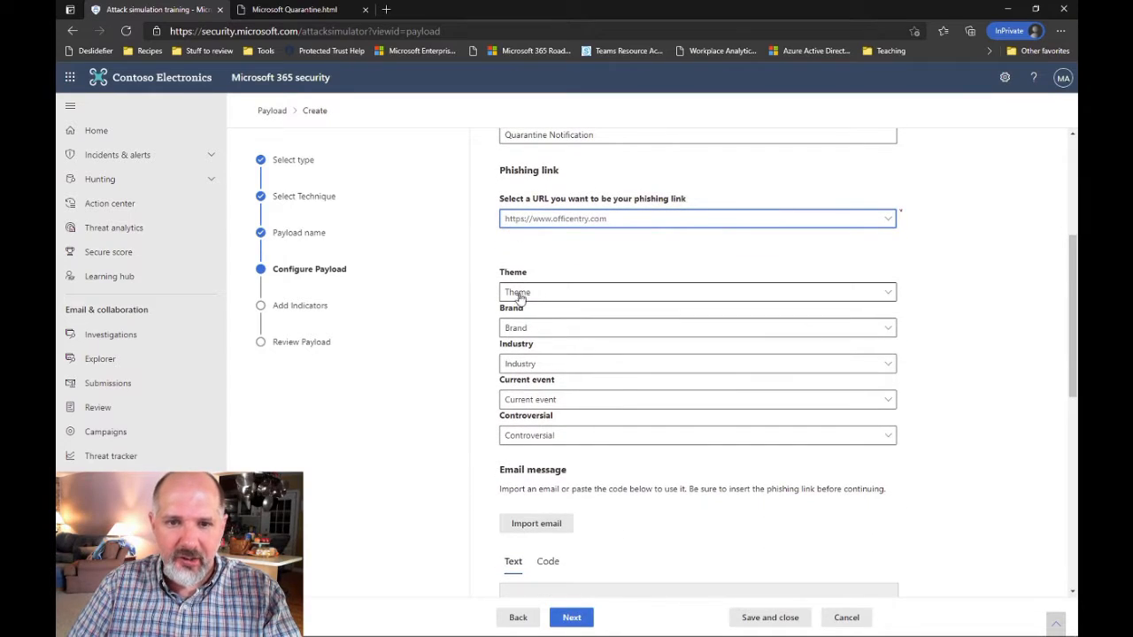
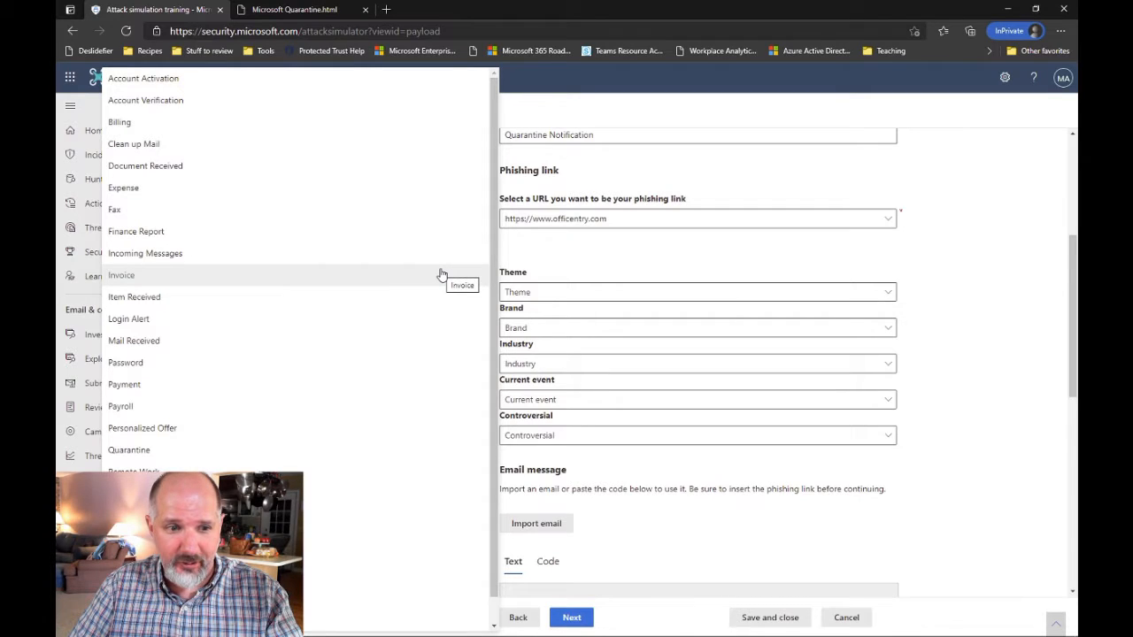
Tag the payload with theme Quarantine, brand Microsoft and industry IT, with Current event and Controversial both No
click(177, 453)
click(574, 331)
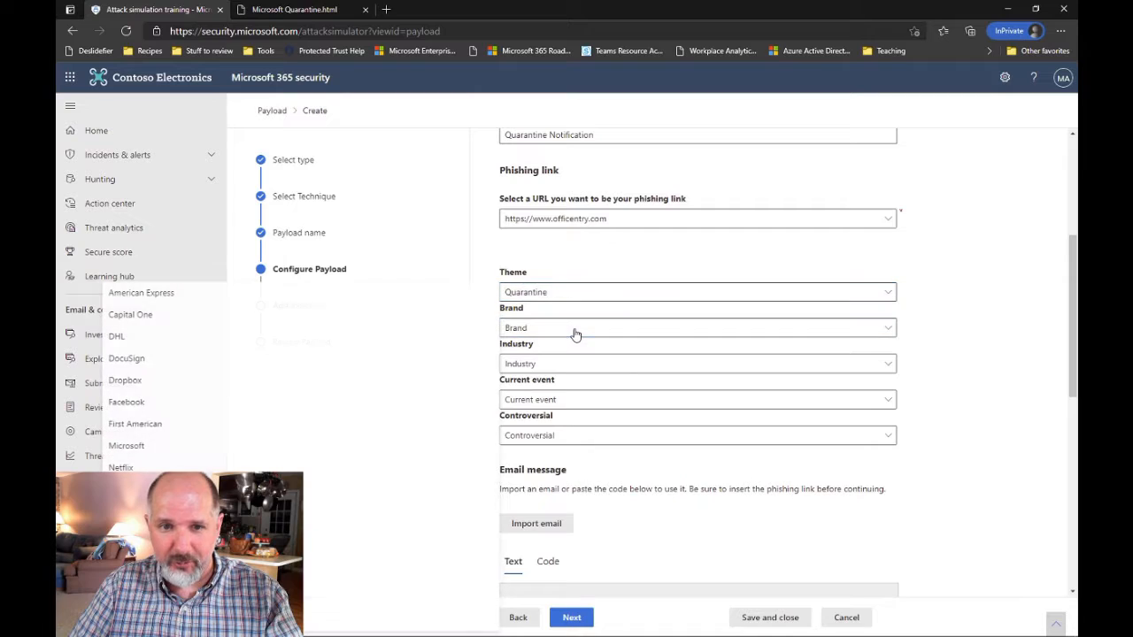
click(142, 446)
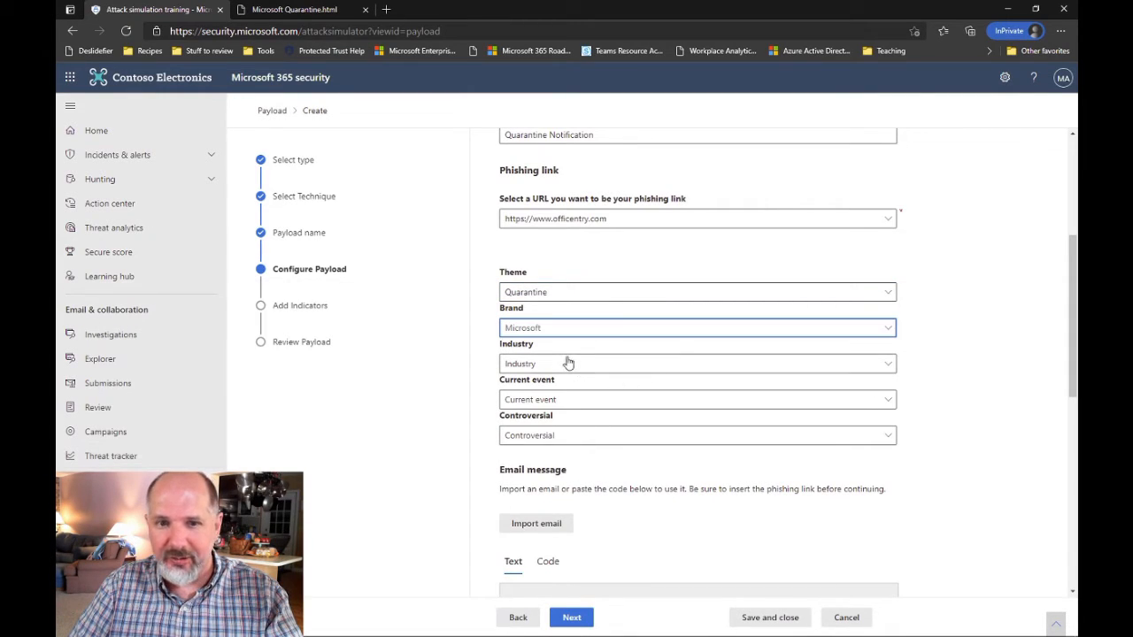
click(560, 366)
click(232, 490)
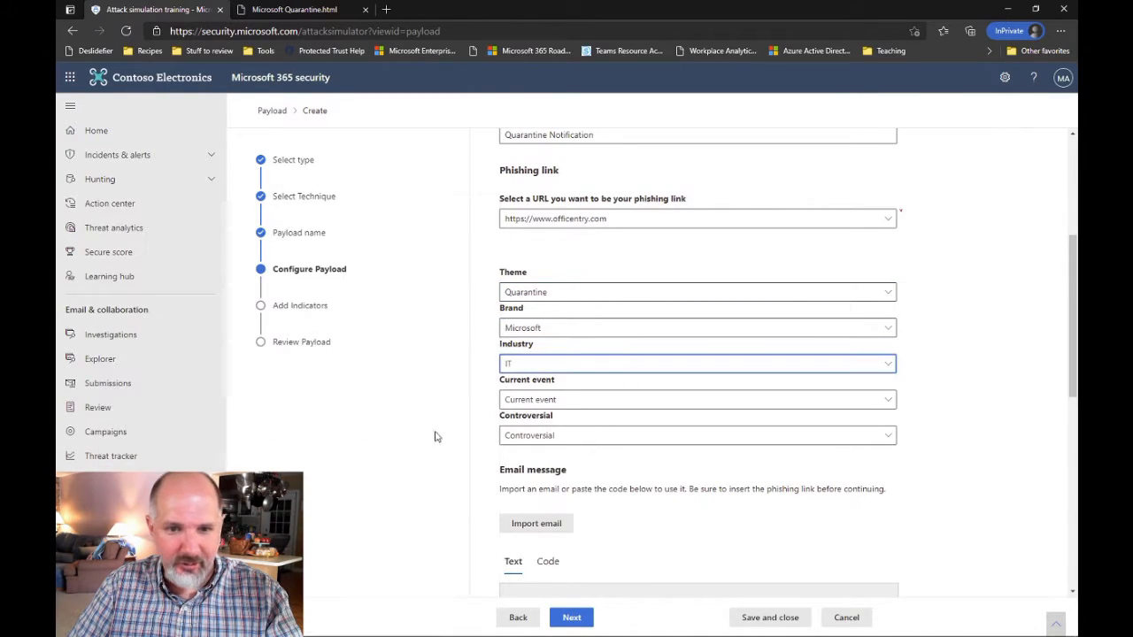
click(608, 403)
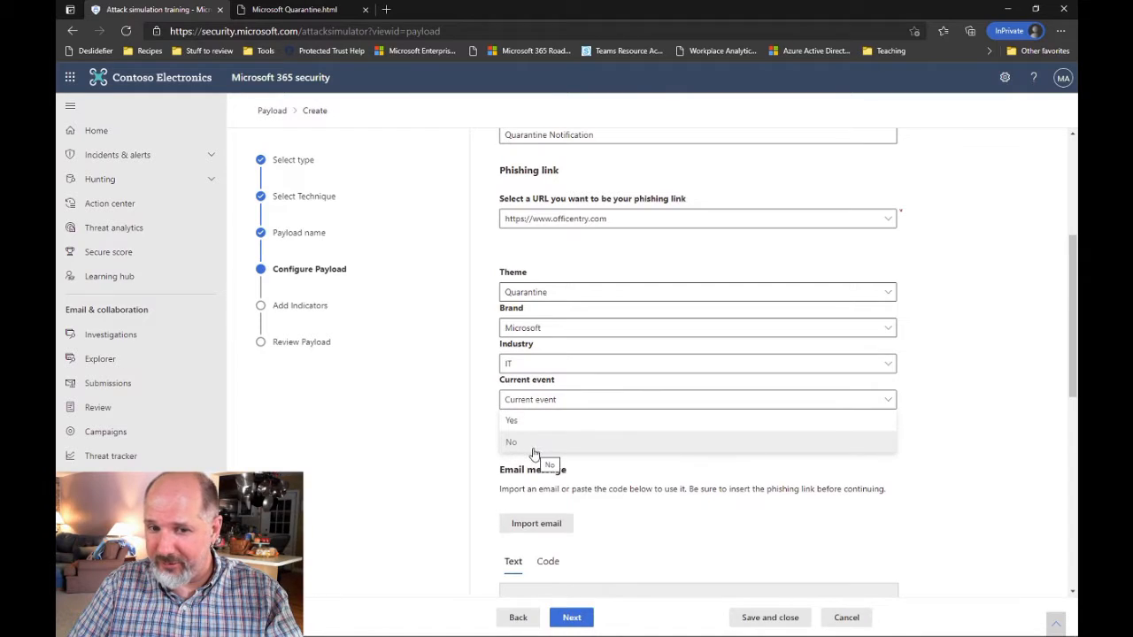
click(541, 449)
click(577, 436)
click(515, 476)
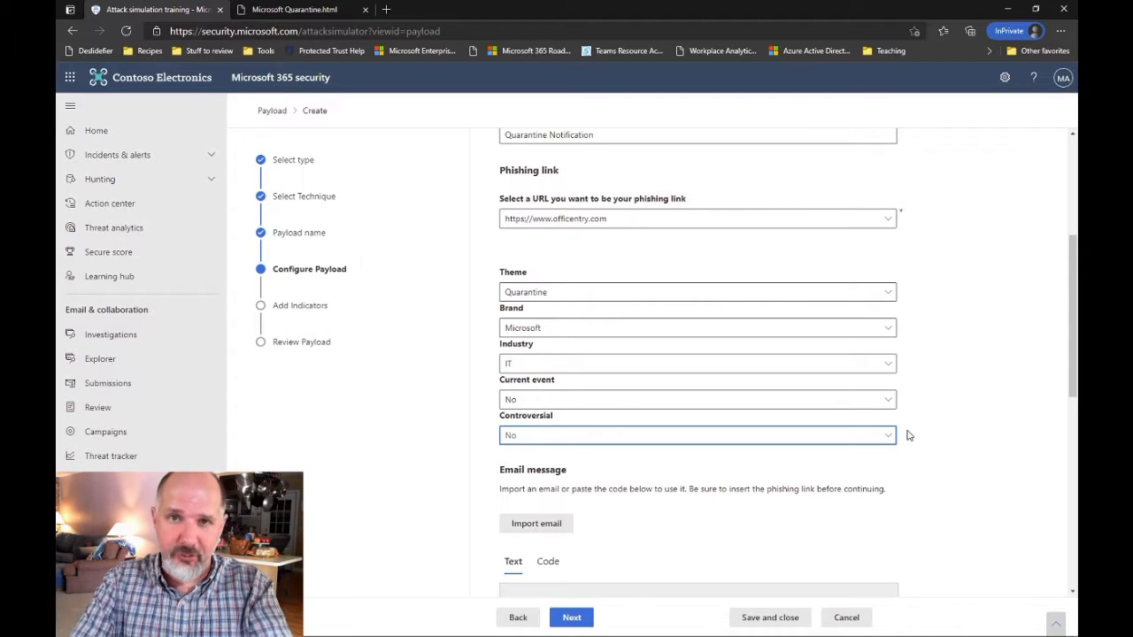
Expand the Import email option above the email message
scroll(906, 435, down, 2)
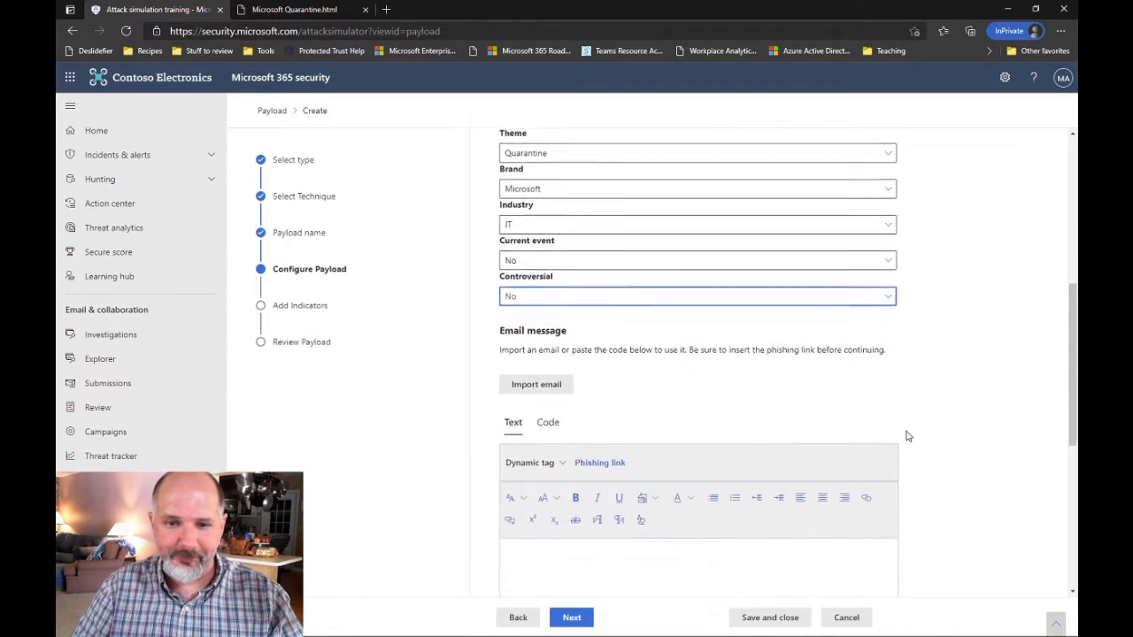
scroll(964, 398, down, 2)
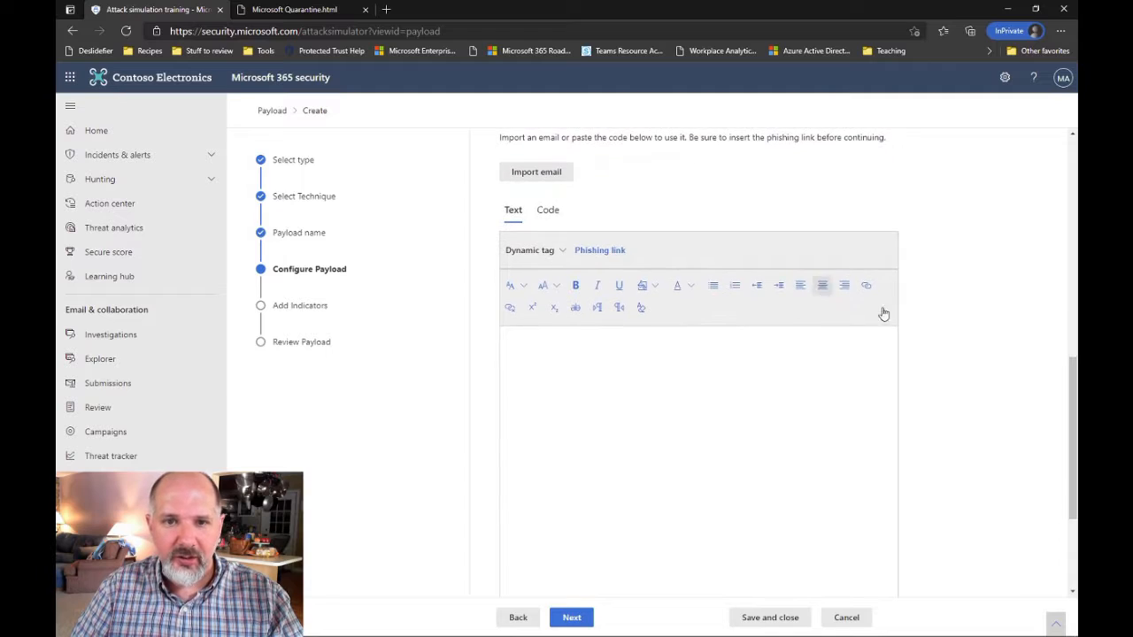
scroll(708, 265, up, 1)
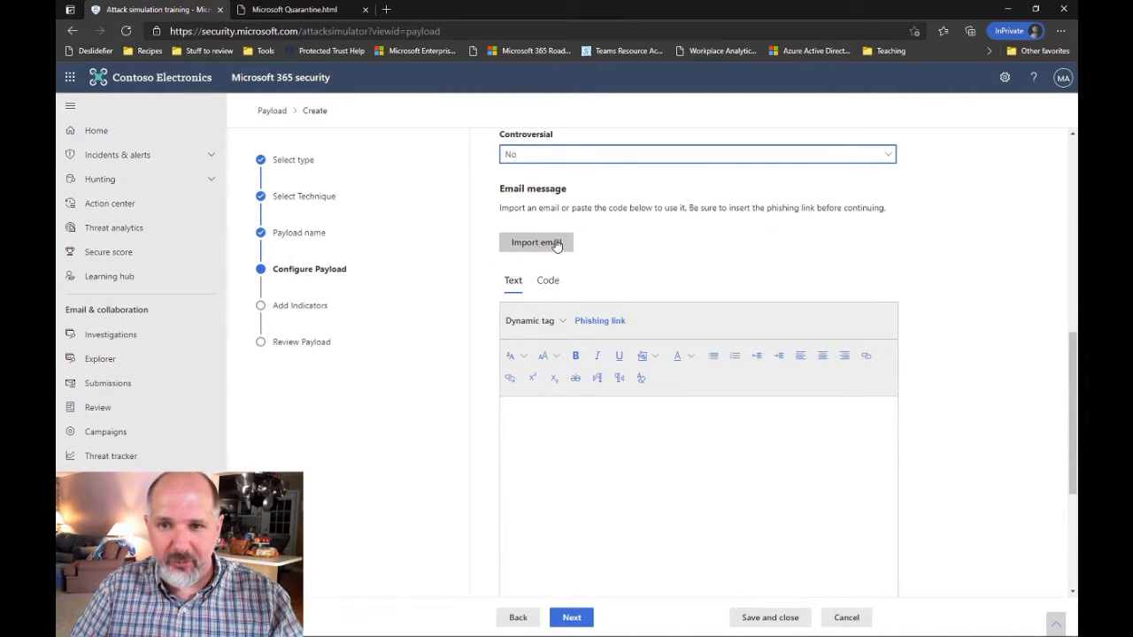
click(555, 245)
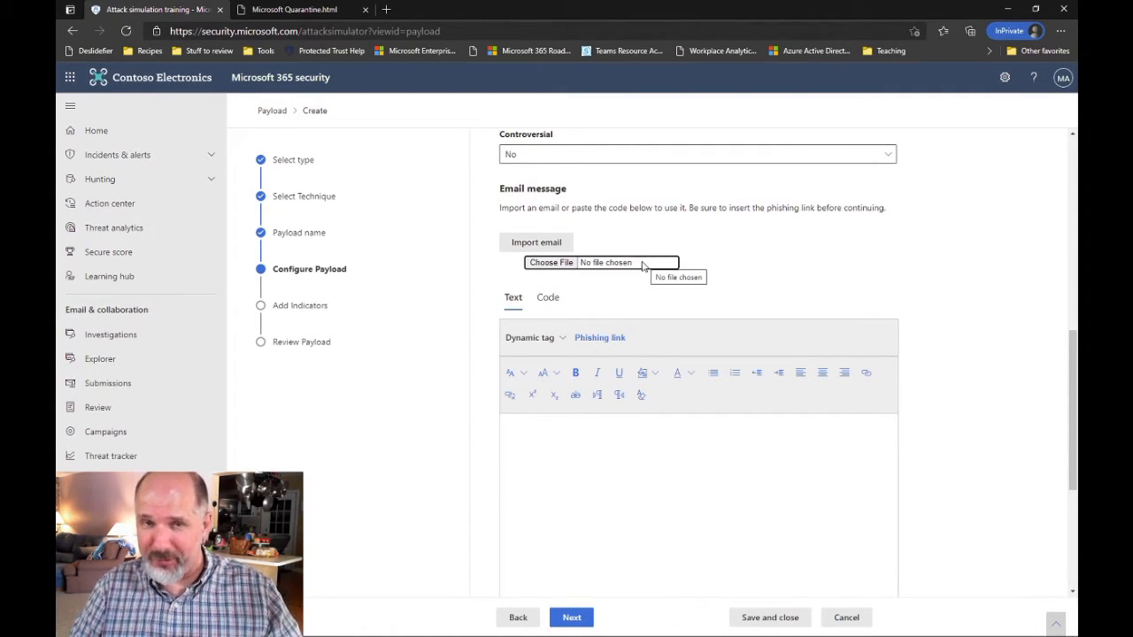
click(758, 257)
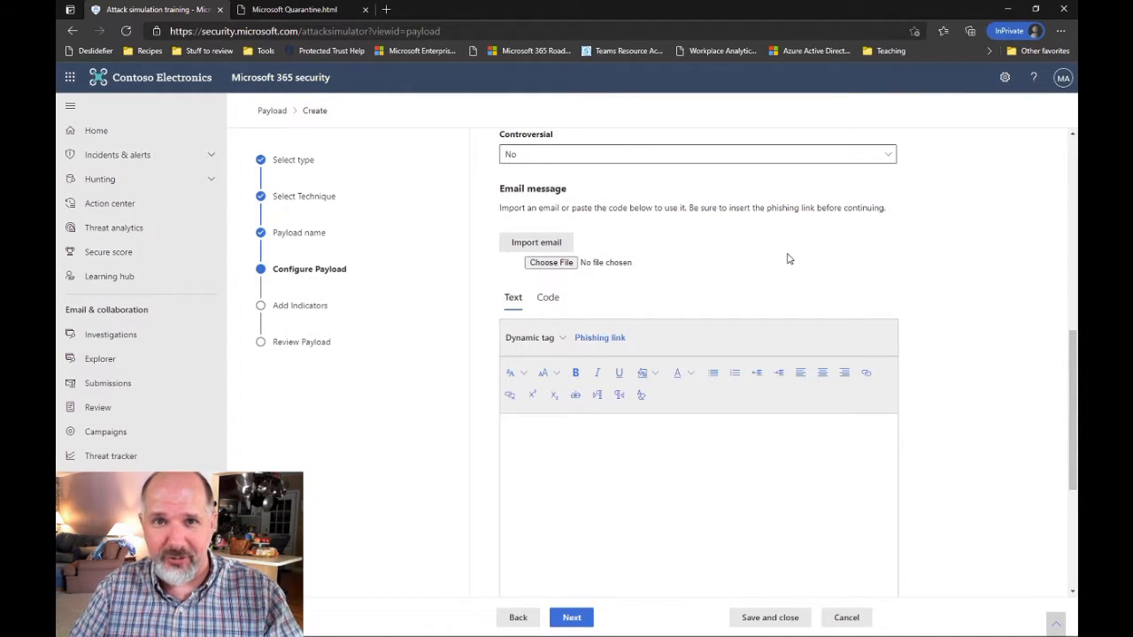
Try out the Text editor by typing test text into the email body, then erase it
click(747, 484)
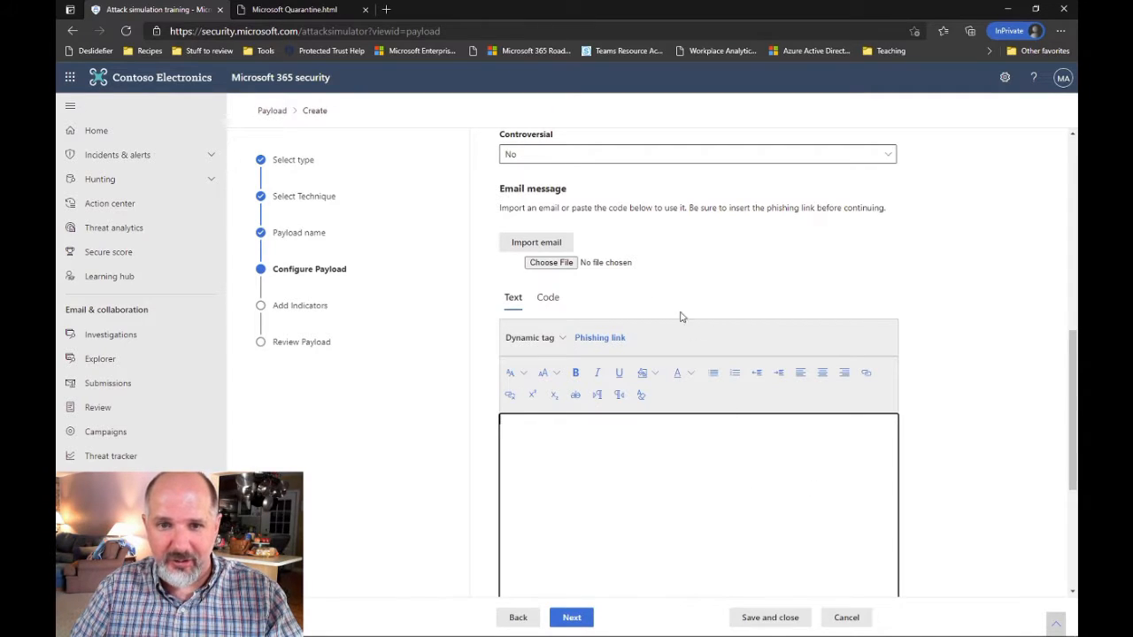
scroll(629, 505, down, 3)
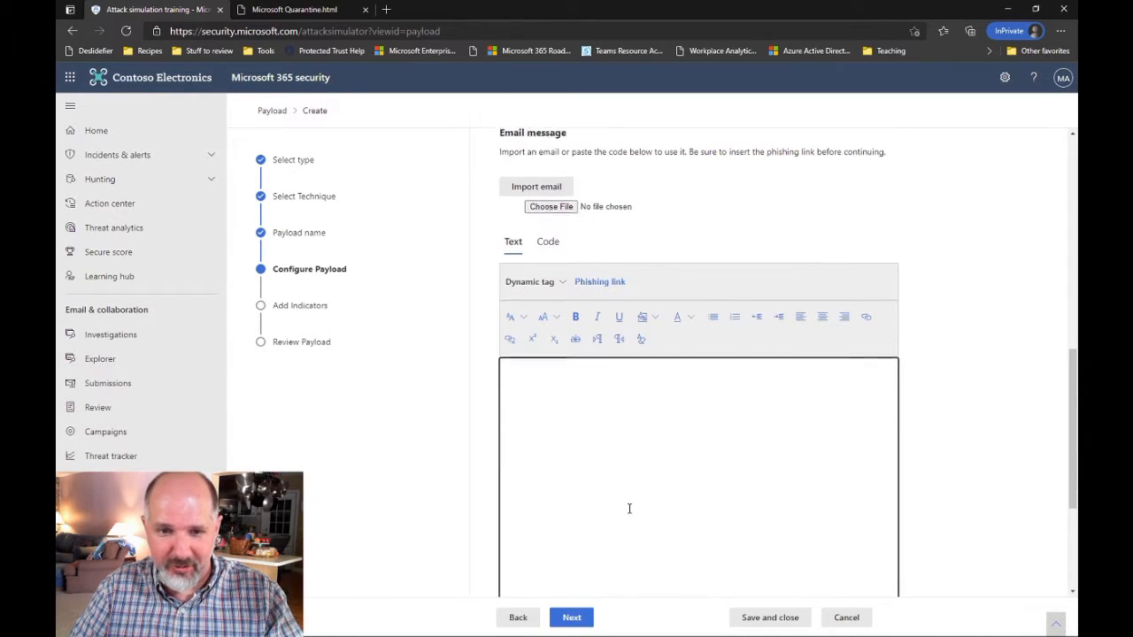
scroll(652, 324, up, 2)
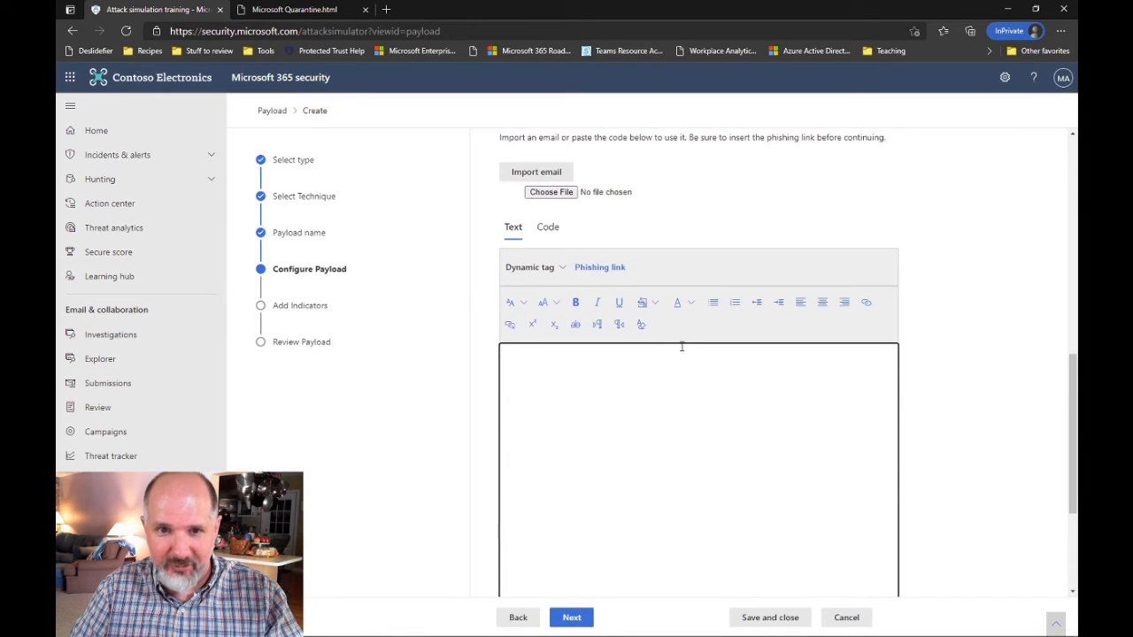
scroll(699, 349, down, 3)
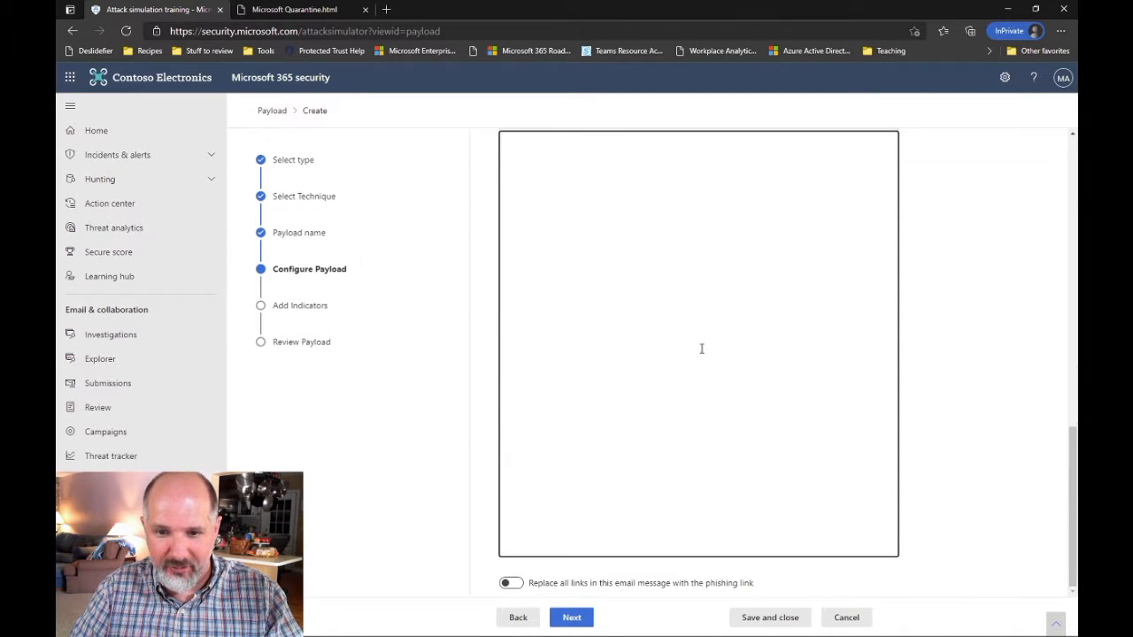
scroll(701, 348, up, 4)
scroll(699, 348, down, 2)
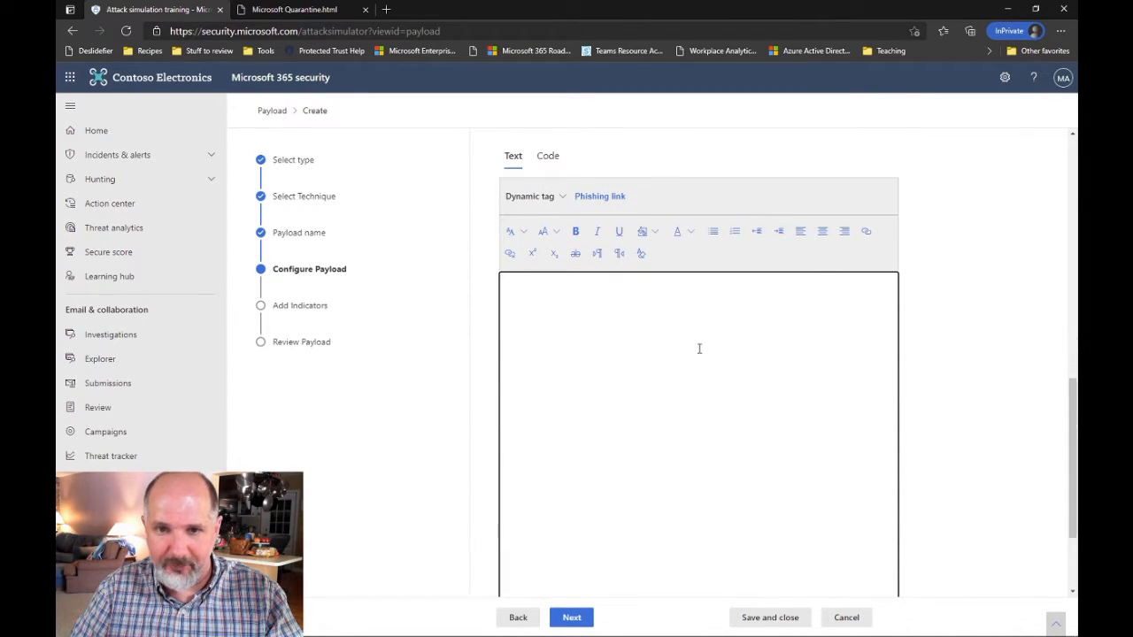
scroll(699, 349, up, 2)
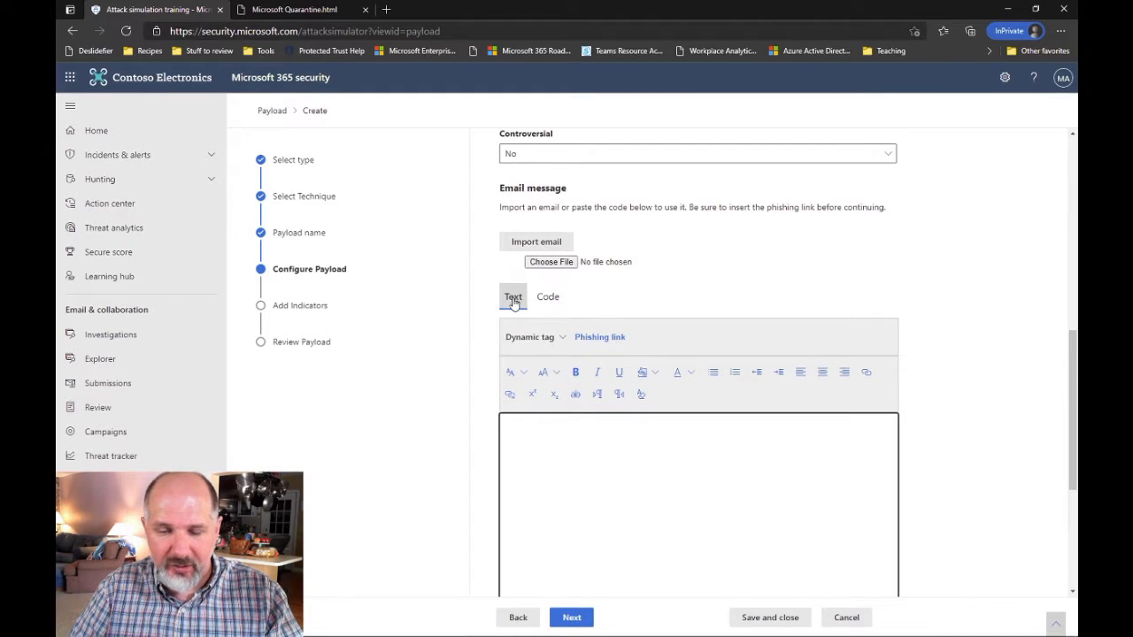
text(lkjdsflkjsdlkjf)
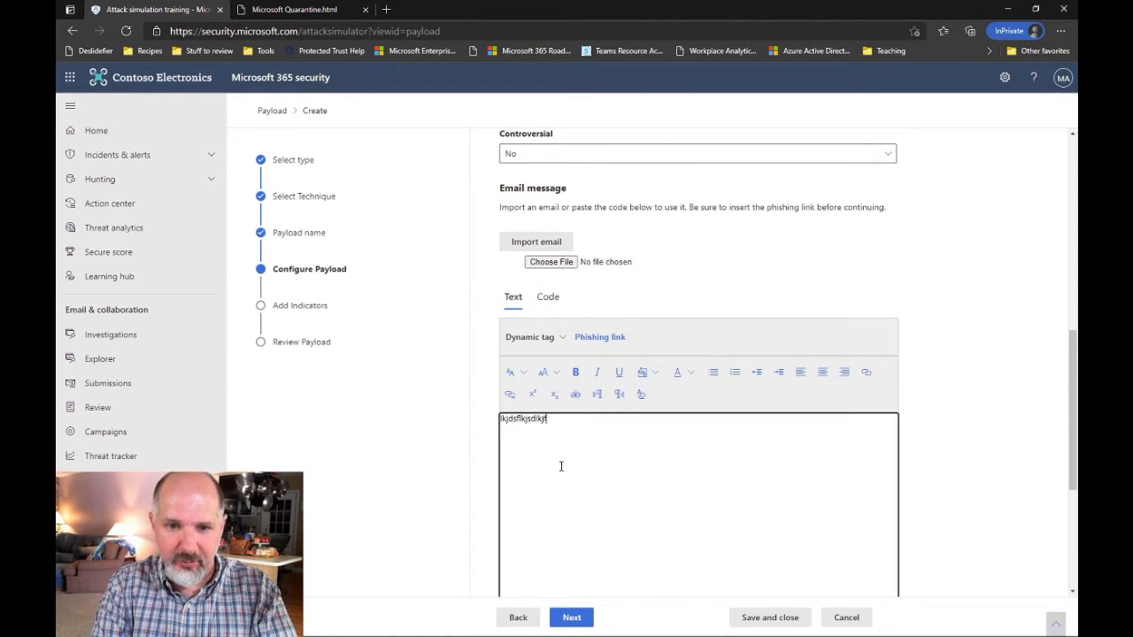
key(BackSpace)
key(BackSpace)
key(BackSpace)
key(BackSpace)
key(BackSpace)
key(BackSpace)
key(BackSpace)
key(BackSpace)
key(BackSpace)
key(BackSpace)
key(BackSpace)
key(BackSpace)
key(BackSpace)
key(BackSpace)
key(BackSpace)
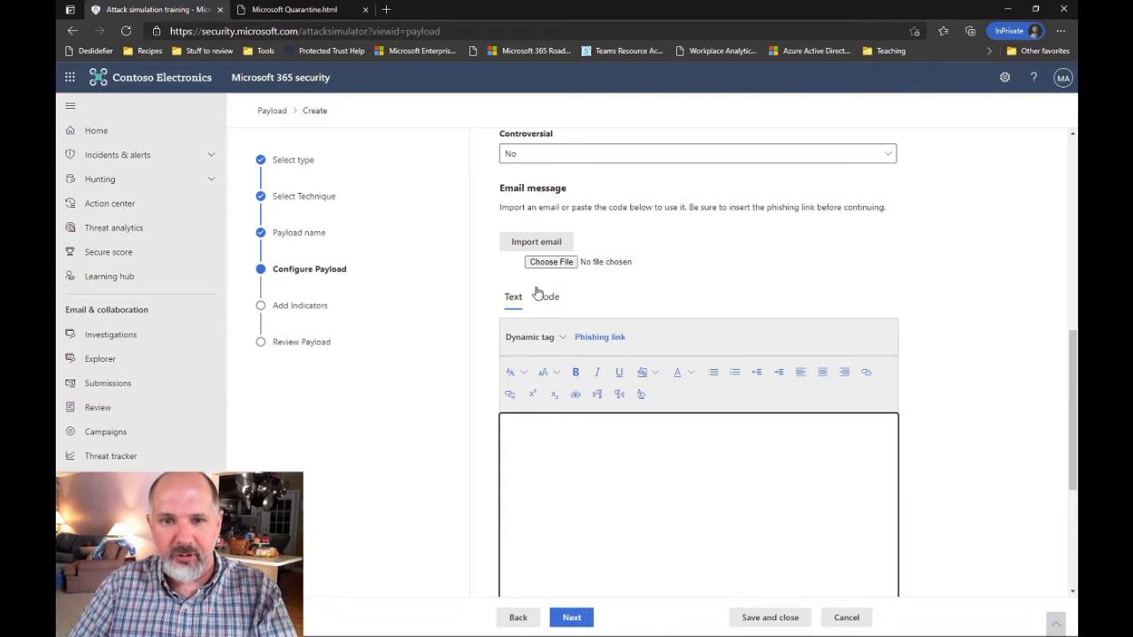
Switch the email message to the Code editor and bring up the Microsoft Quarantine.html source in Notepad
click(545, 296)
click(586, 479)
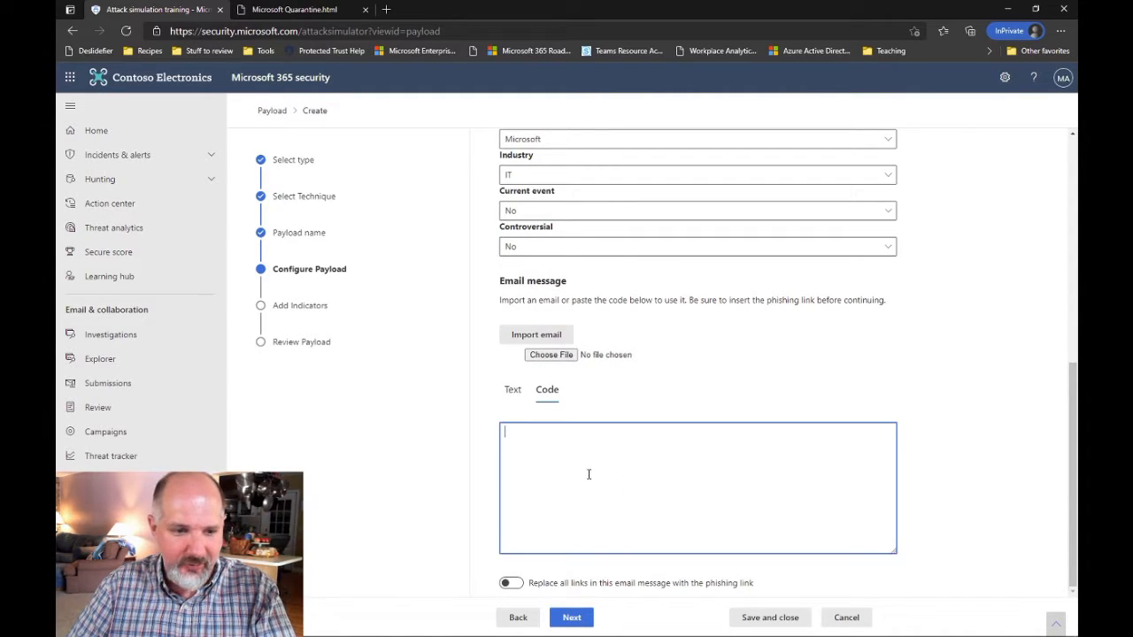
click(310, 630)
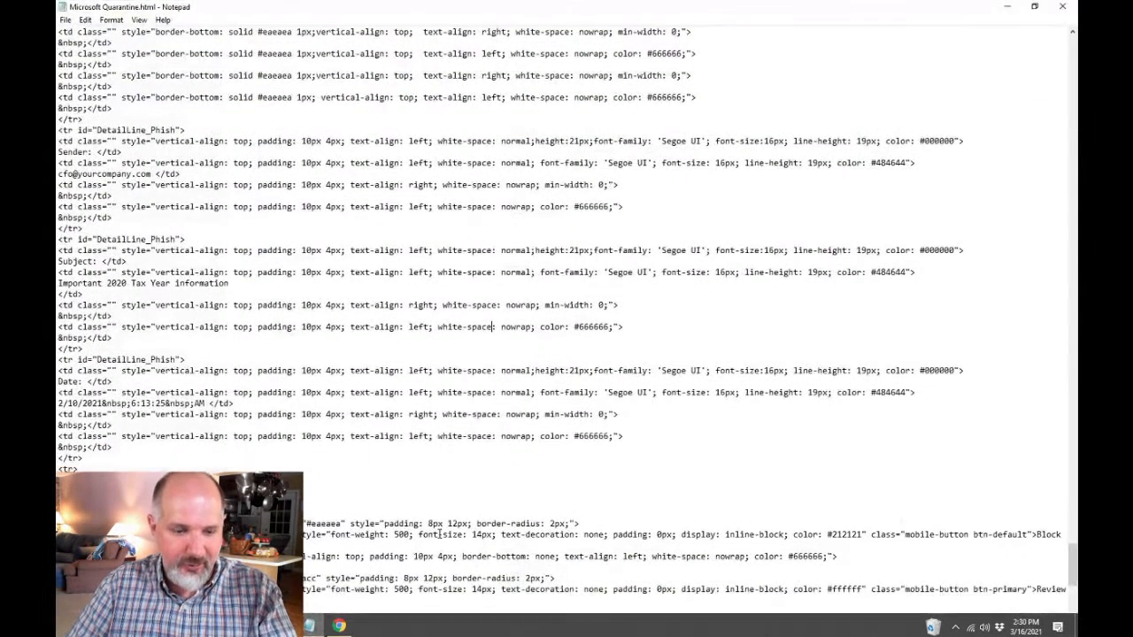
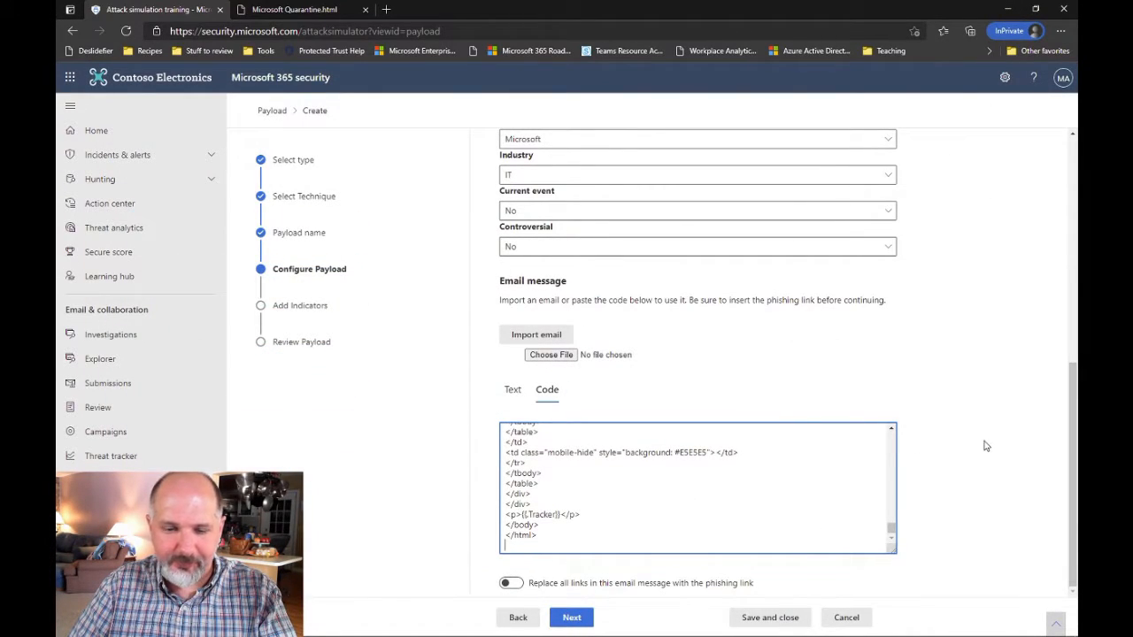
Replace all links in the quarantine-notice email with the phishing link and review the HTML code
click(511, 584)
scroll(827, 534, up, 5)
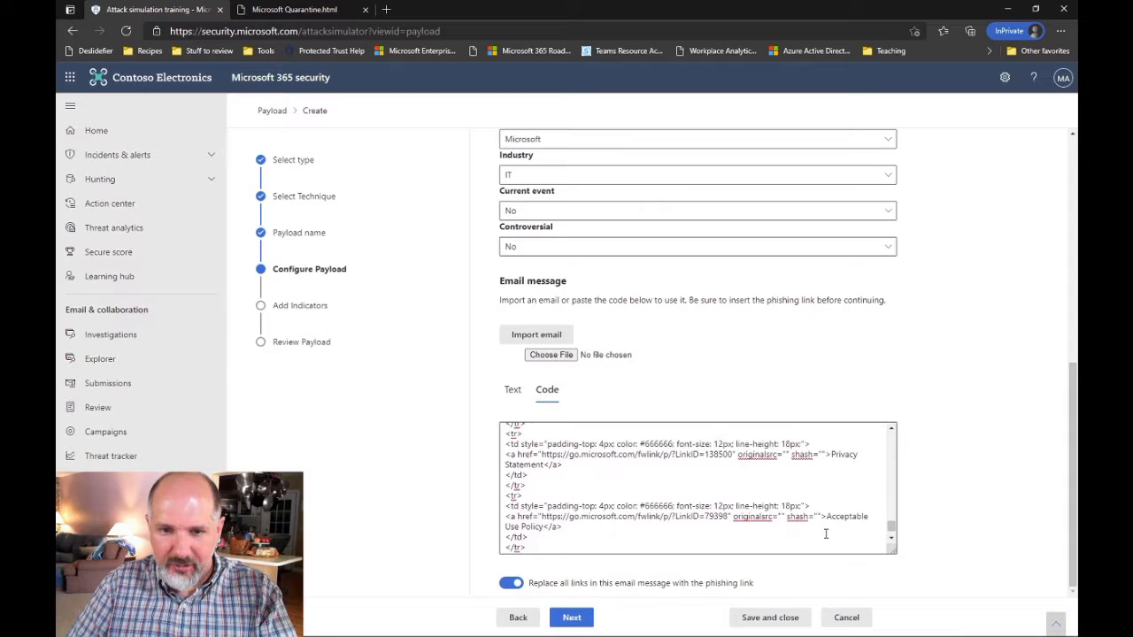
scroll(825, 534, up, 10)
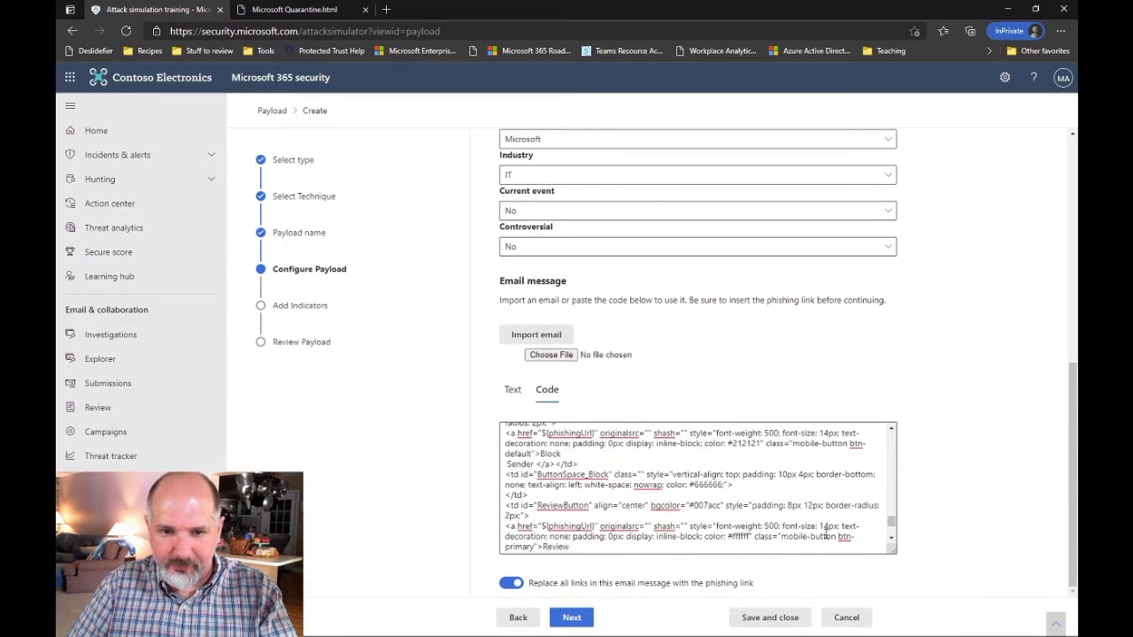
scroll(826, 534, up, 2)
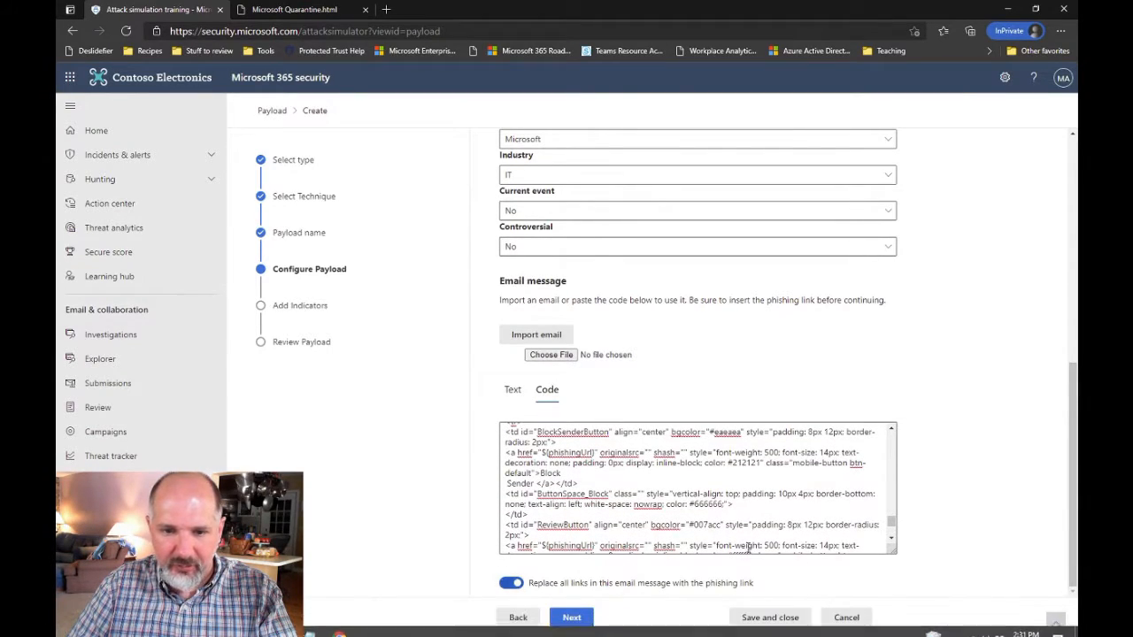
Advance the payload wizard from Configure Payload to the empty Add Indicators step
click(579, 619)
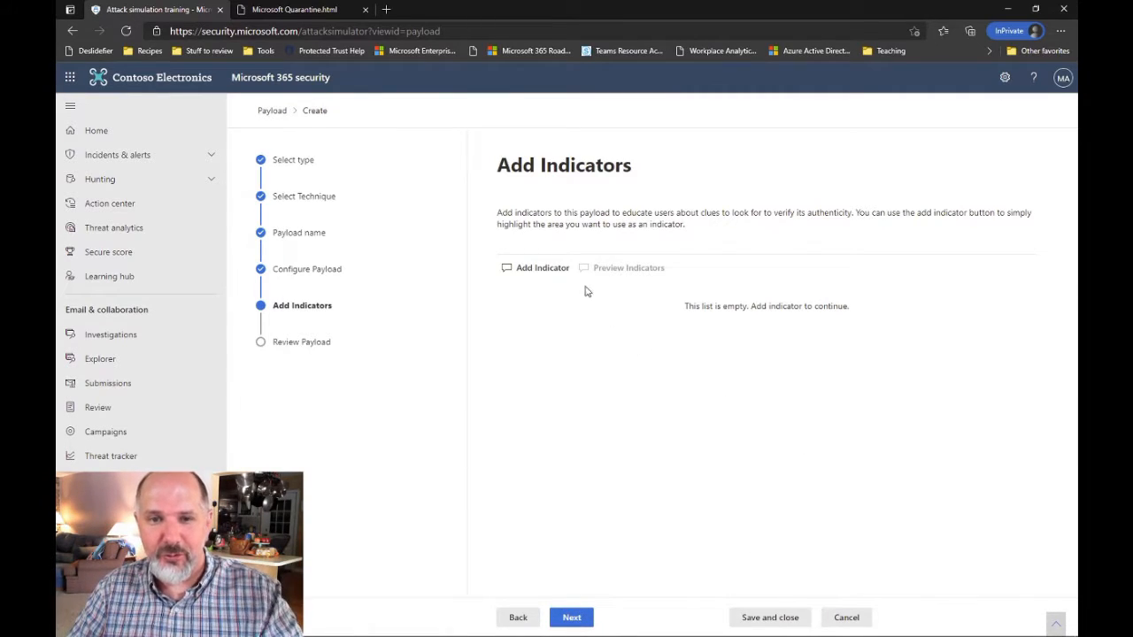
Add a 'Mimics a work or business process' indicator located in the body of the email
click(533, 273)
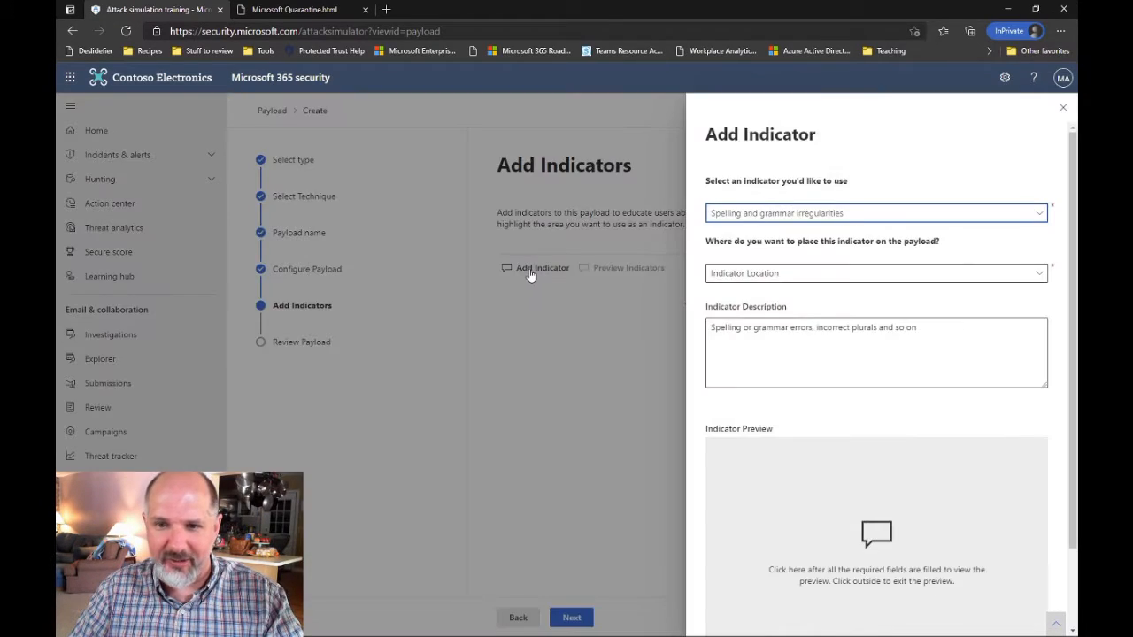
click(848, 216)
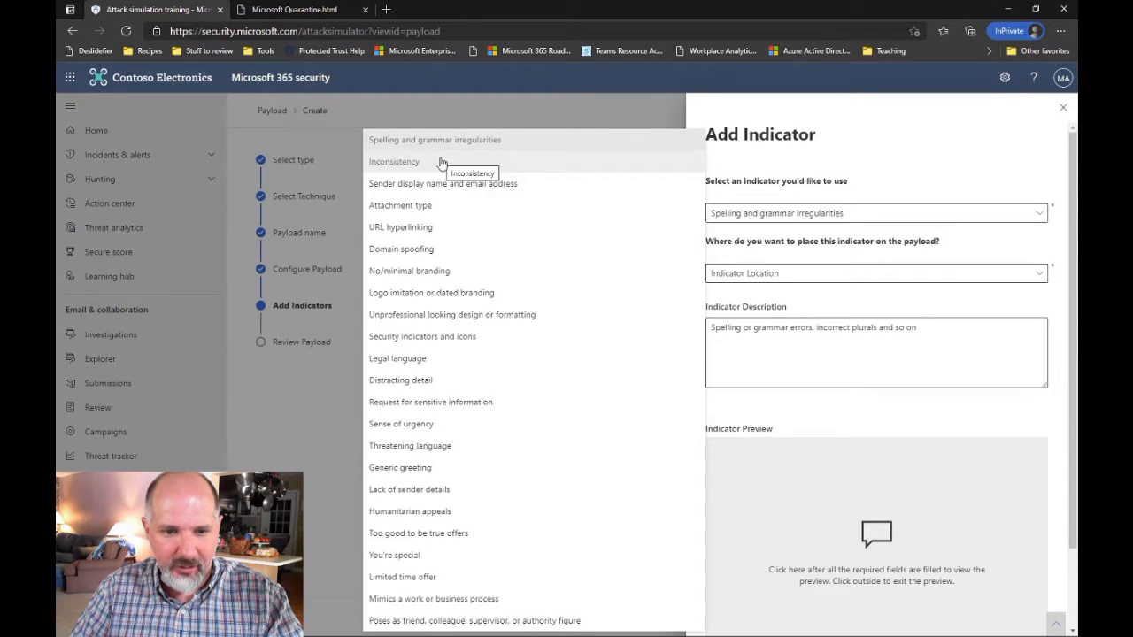
click(457, 601)
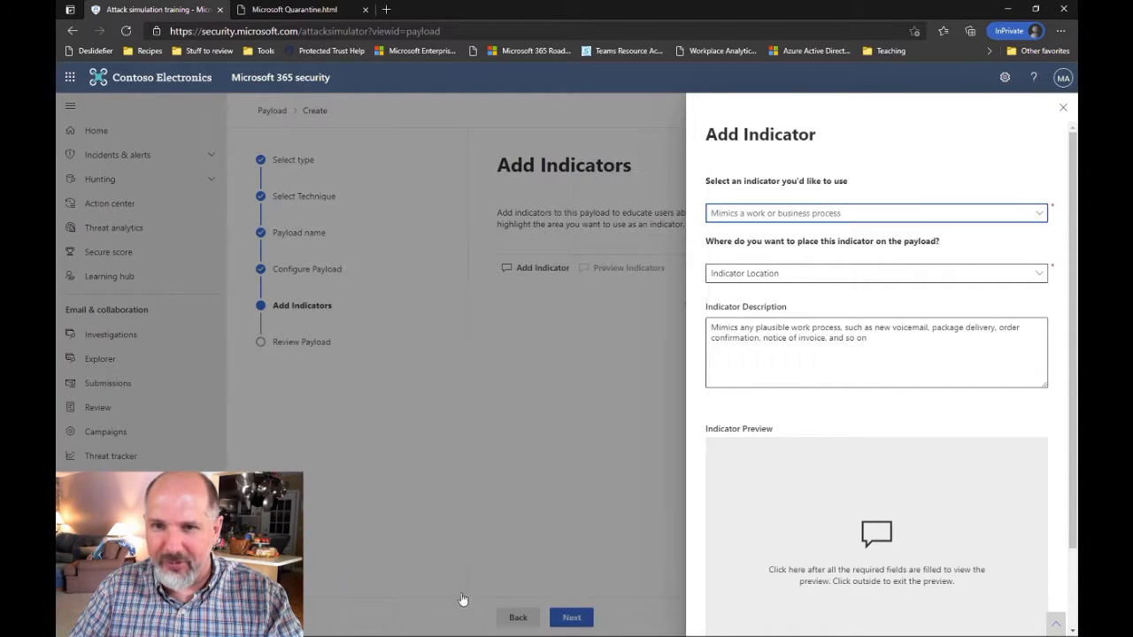
click(850, 277)
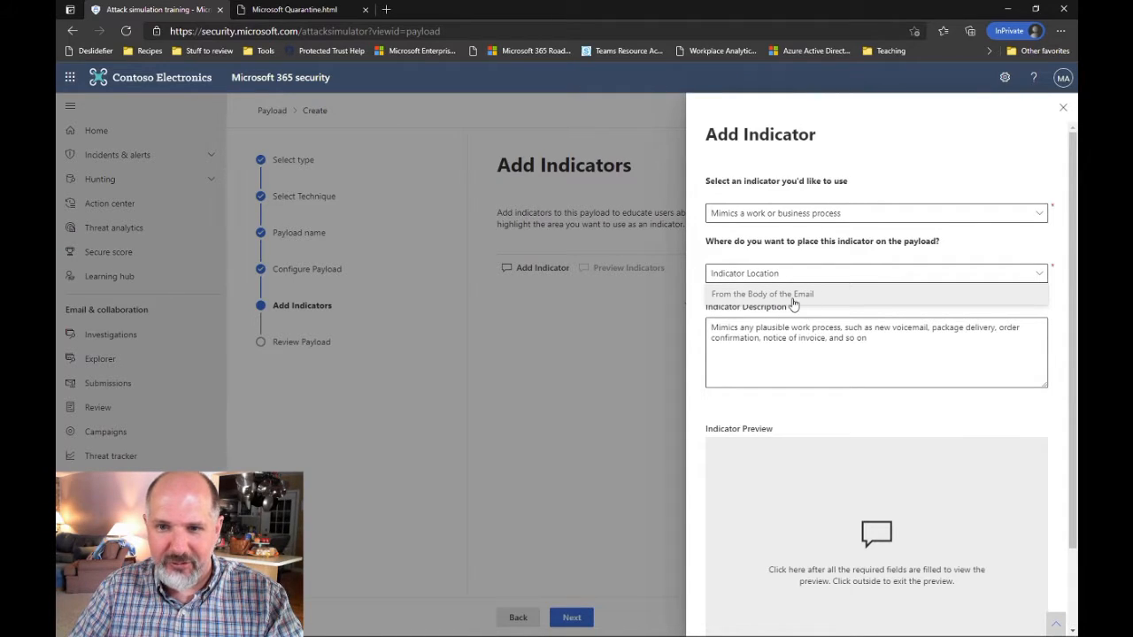
click(794, 296)
Start choosing the indicator's highlighted text, then switch to the Microsoft Quarantine.html page
scroll(990, 343, down, 2)
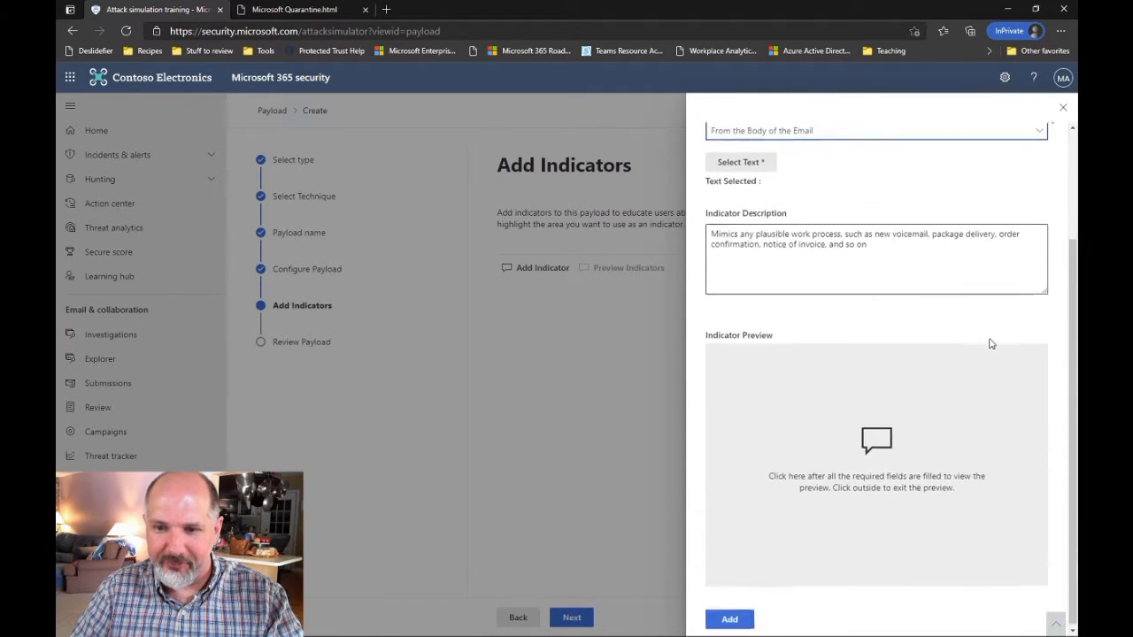
scroll(991, 343, up, 1)
click(890, 338)
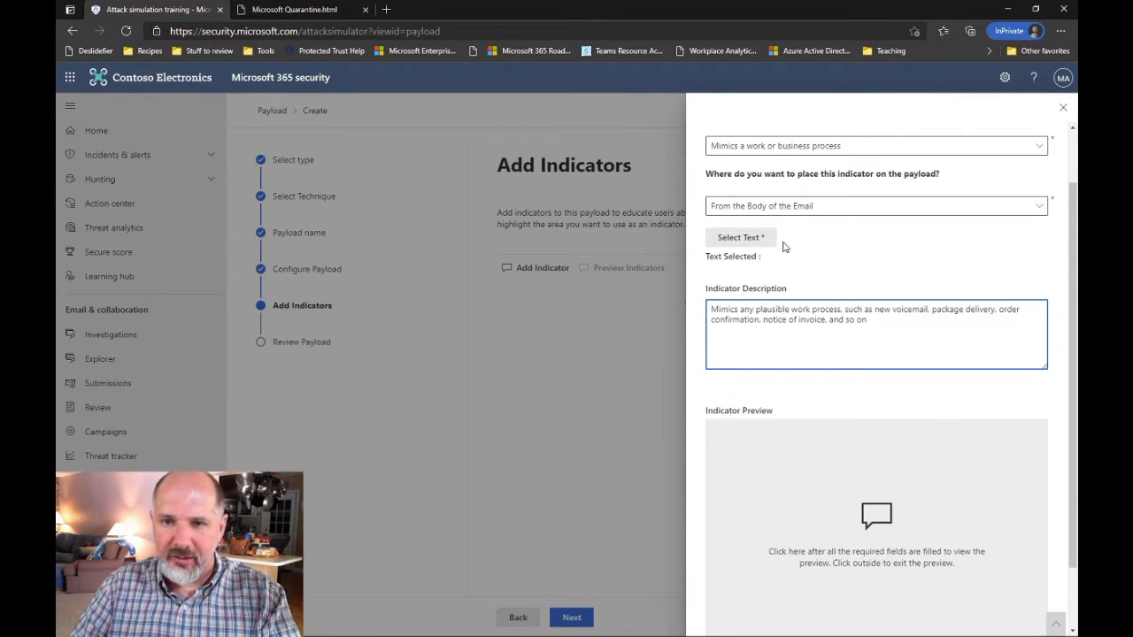
click(749, 248)
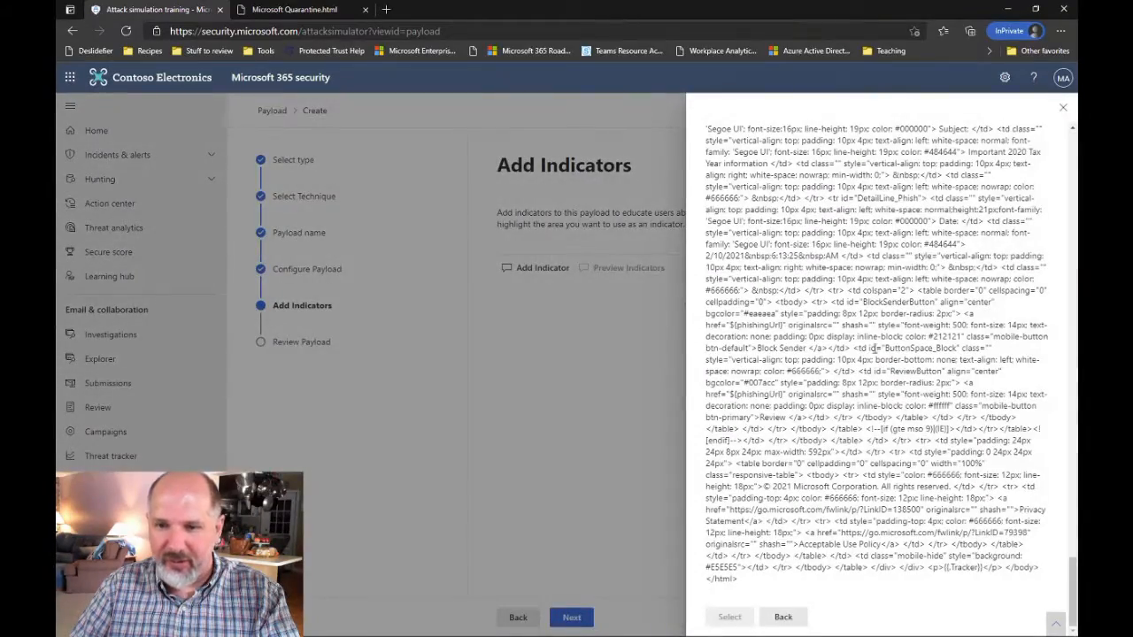
scroll(907, 343, up, 10)
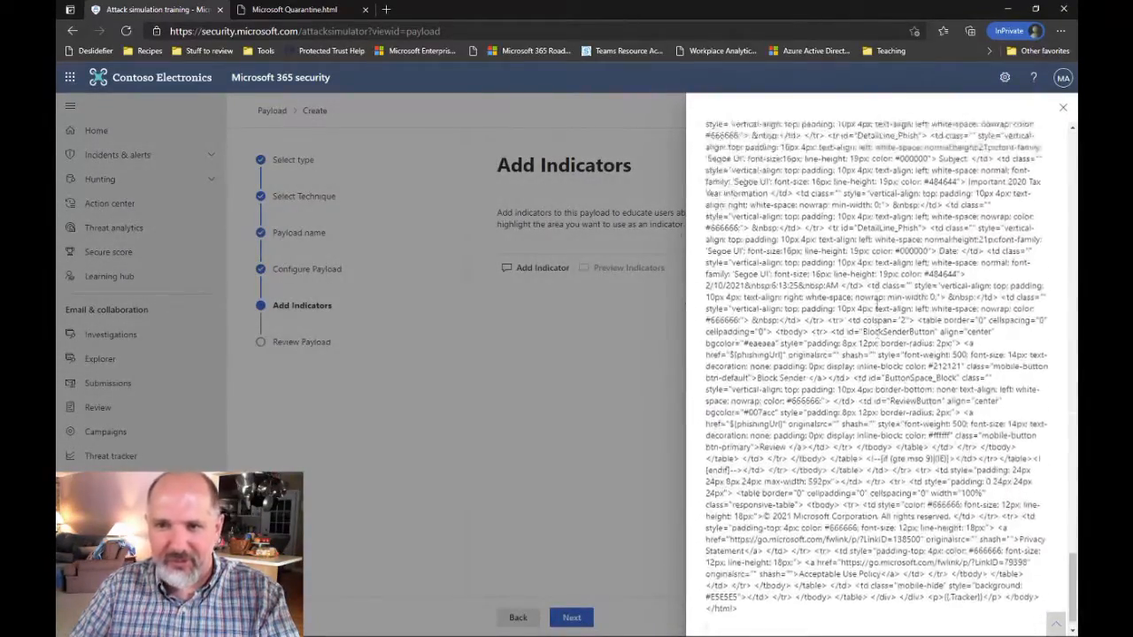
scroll(876, 306, down, 10)
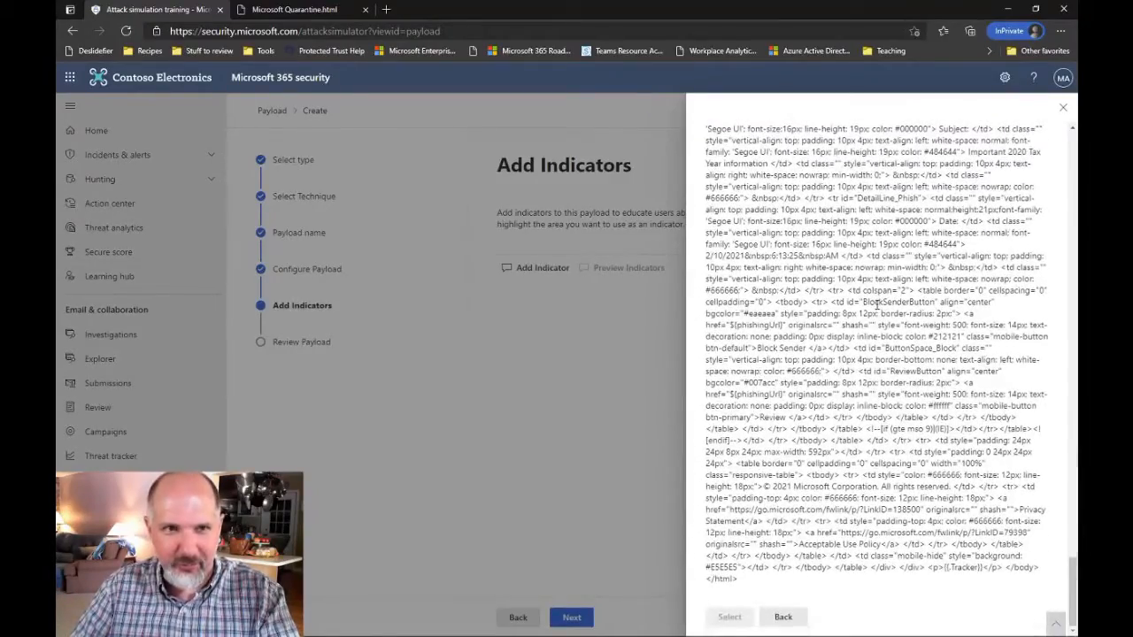
click(326, 11)
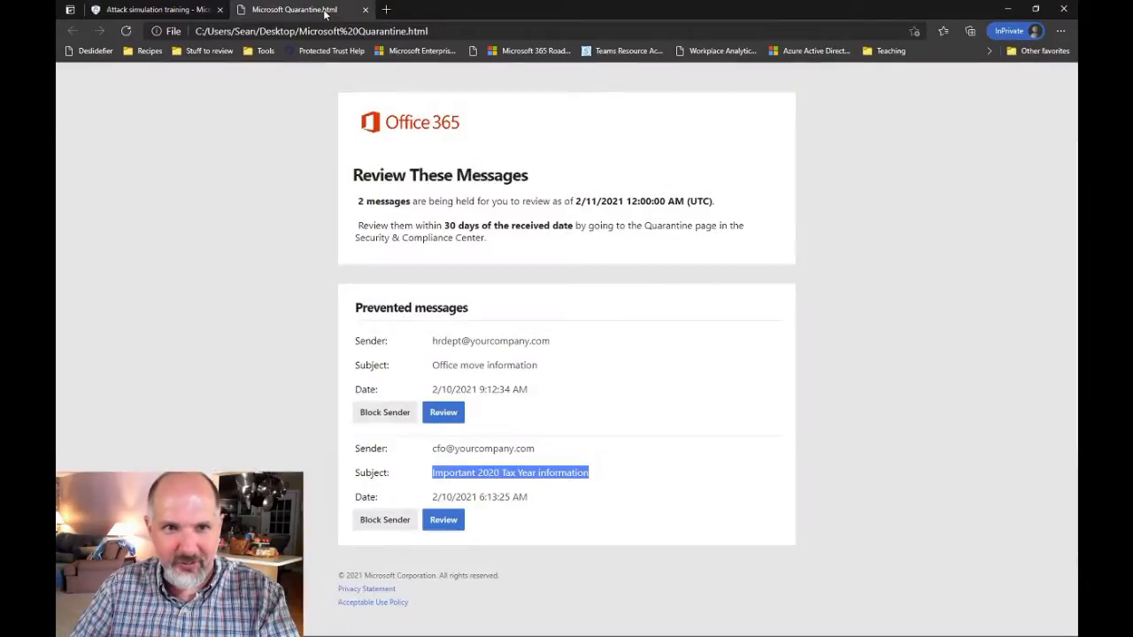
Select the first prevented message's sender address on the quarantine page and return to Attack simulation training
click(645, 397)
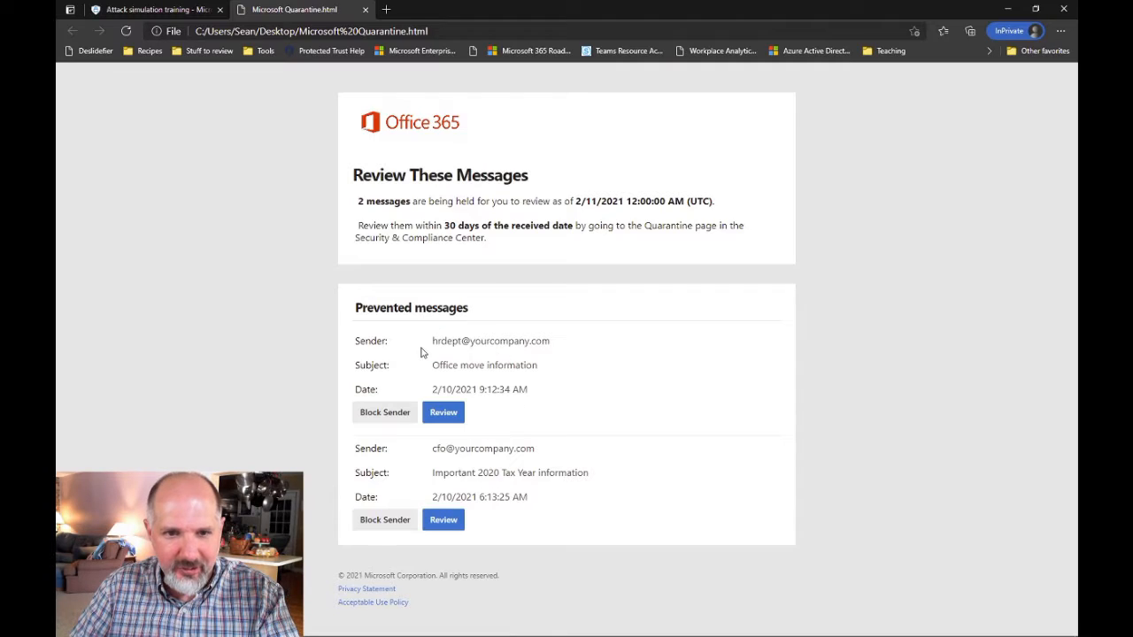
drag(431, 342, 569, 346)
key(ctrl+c)
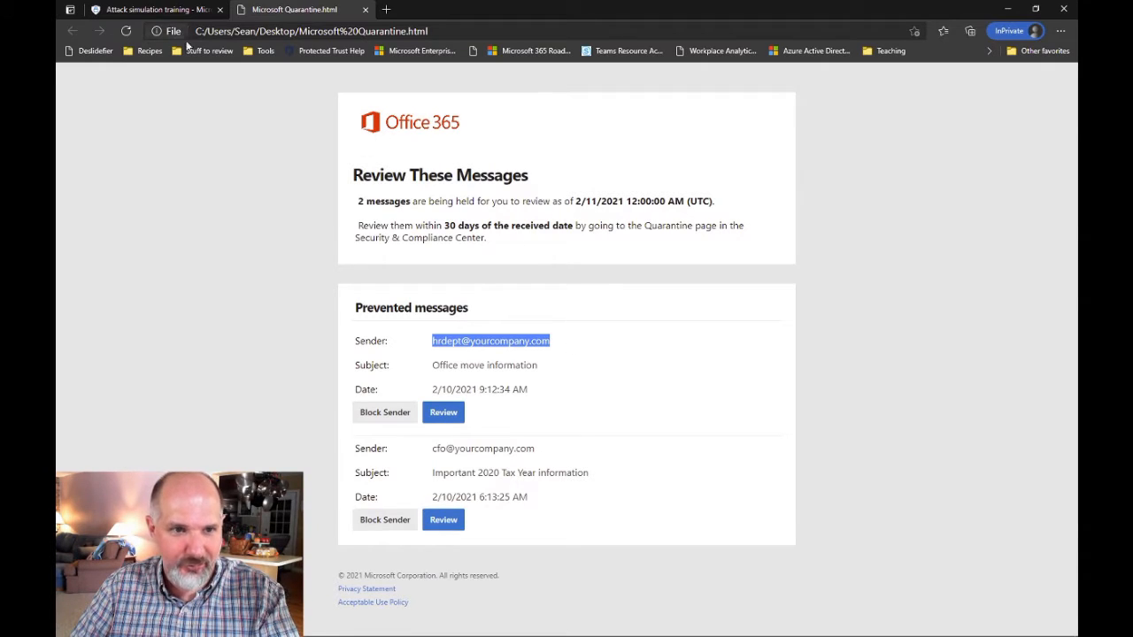
click(164, 11)
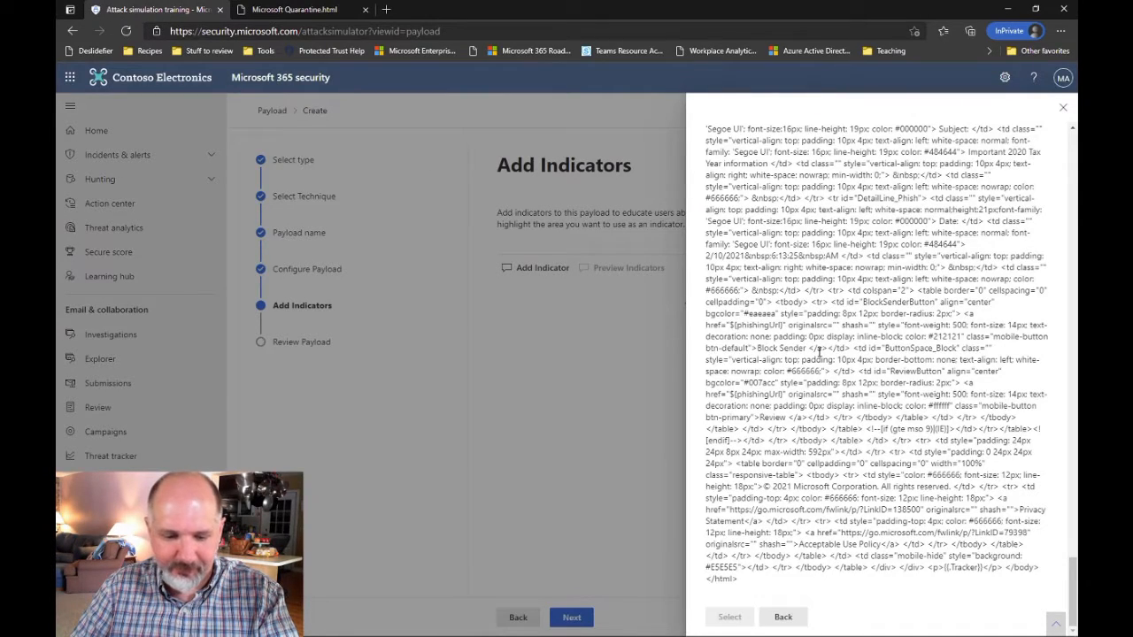
Find the sender address in the email HTML and set it as the indicator's text
key(ctrl+f)
key(ctrl+v)
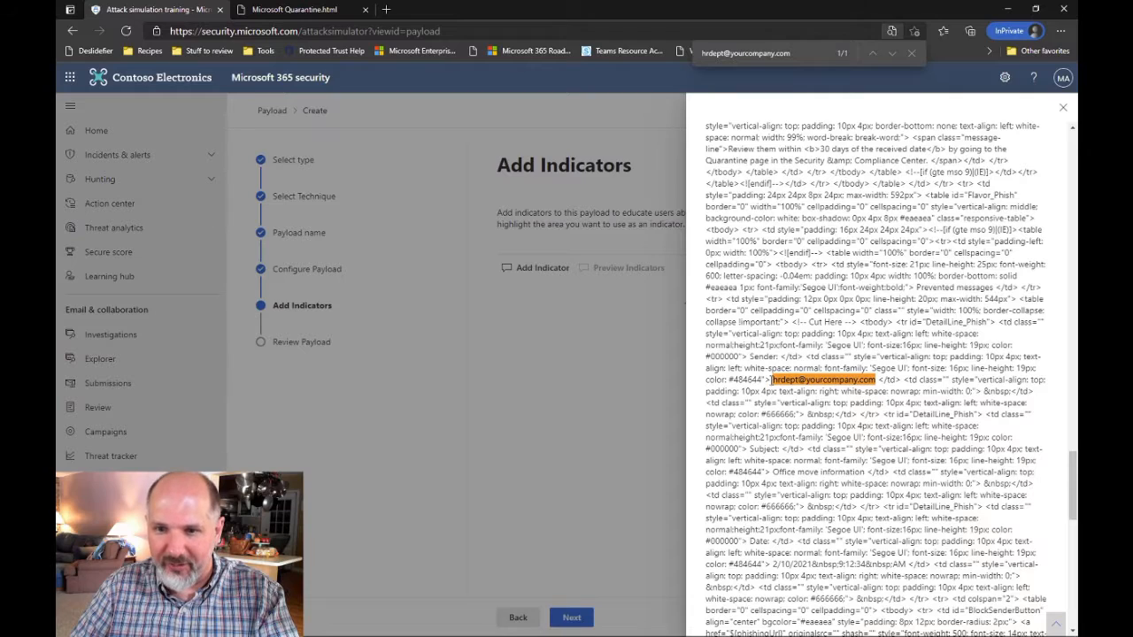
drag(774, 380, 872, 380)
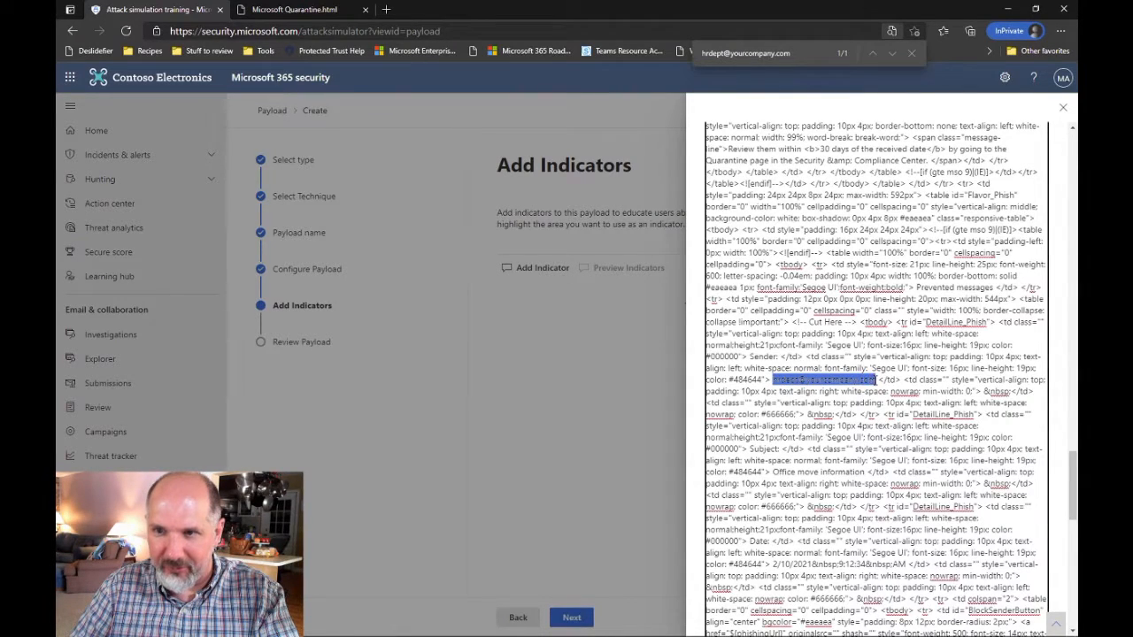
scroll(971, 435, down, 10)
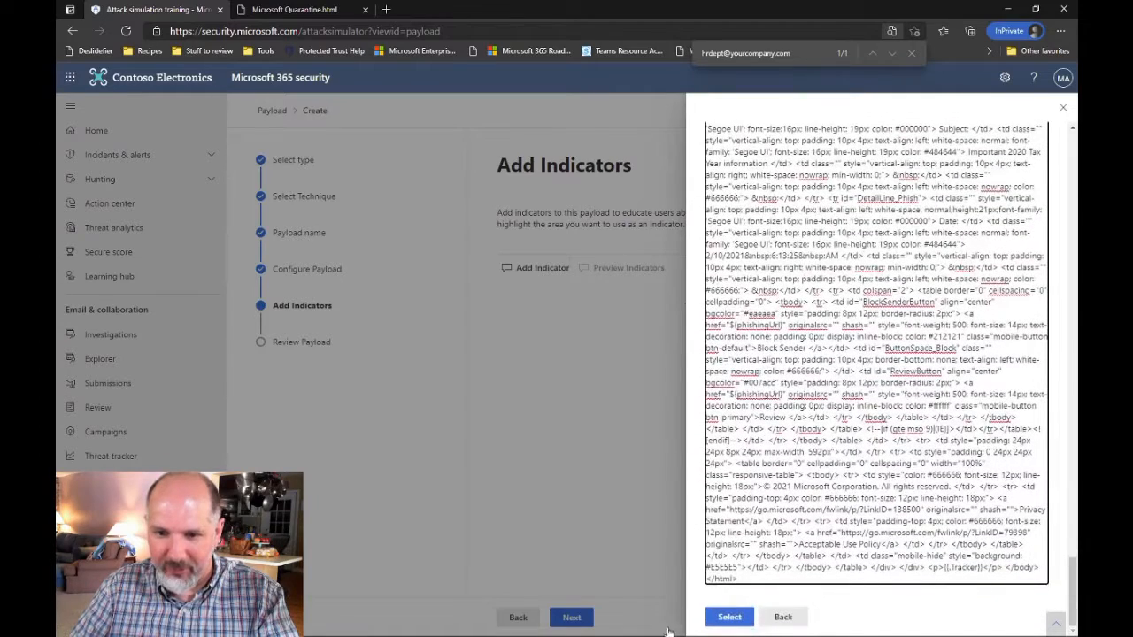
click(721, 620)
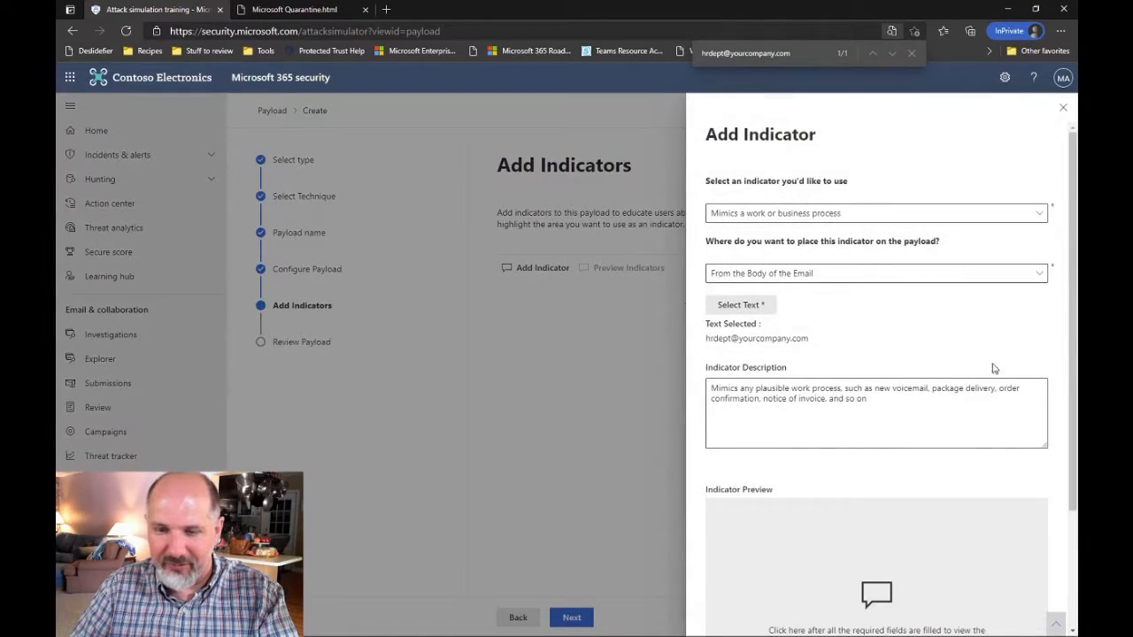
Preview the sender-address indicator, add it to the payload, and move on to Review Payload
scroll(994, 351, down, 3)
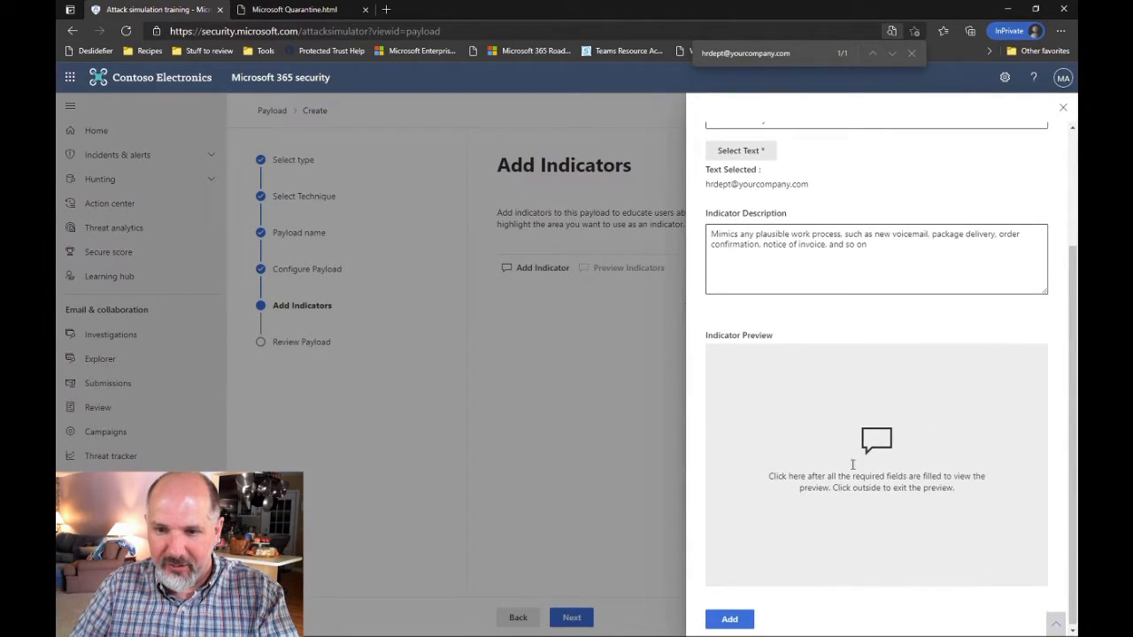
click(879, 461)
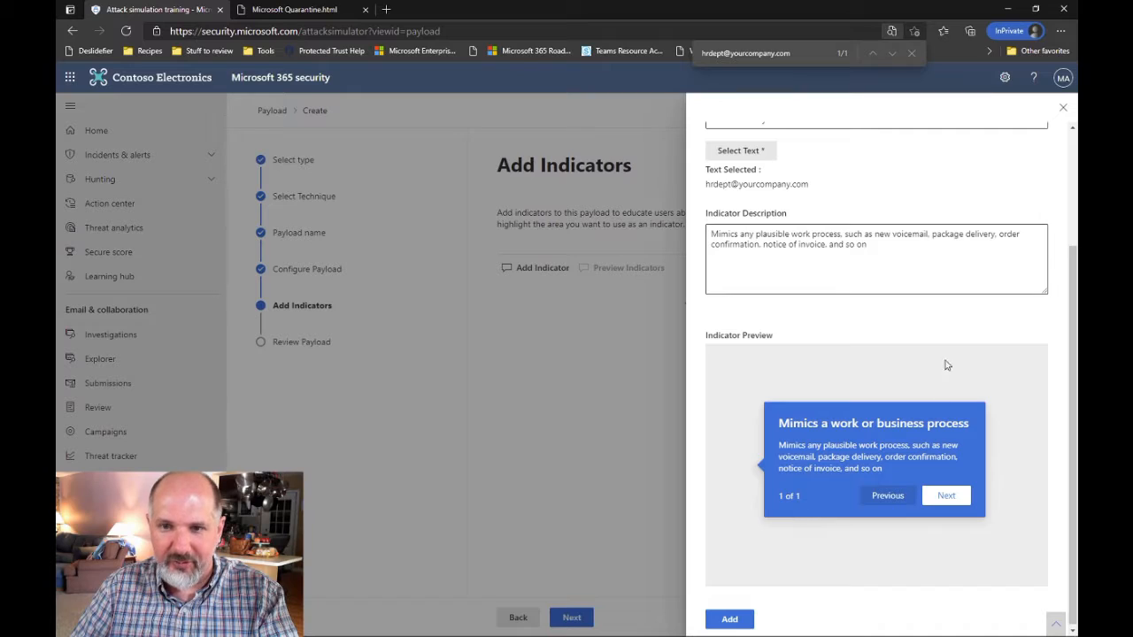
click(885, 254)
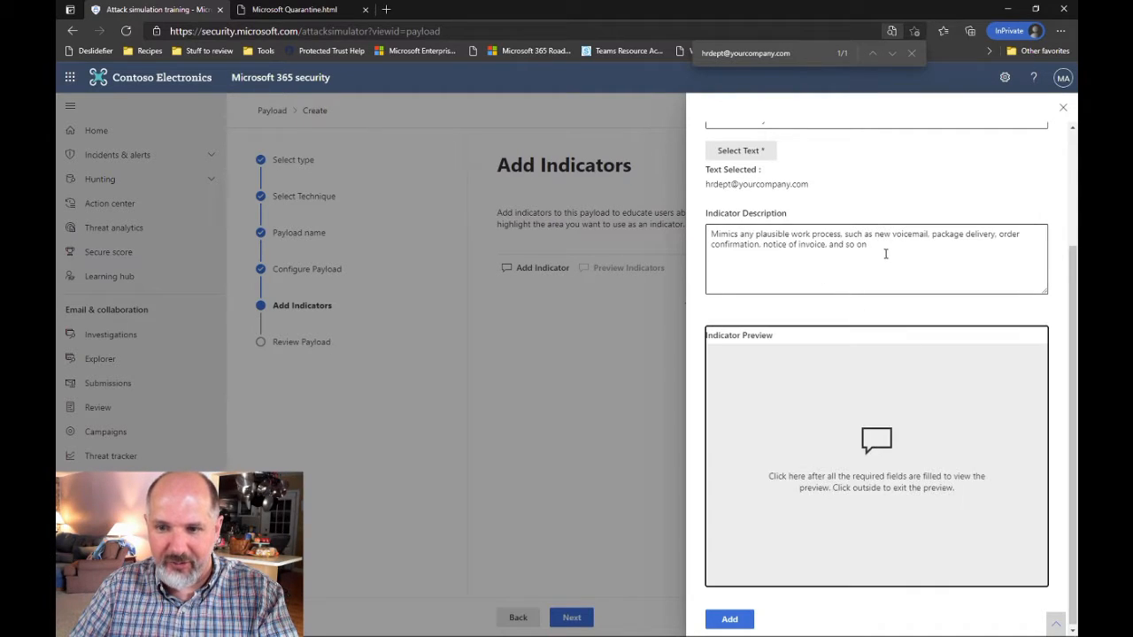
scroll(863, 219, up, 3)
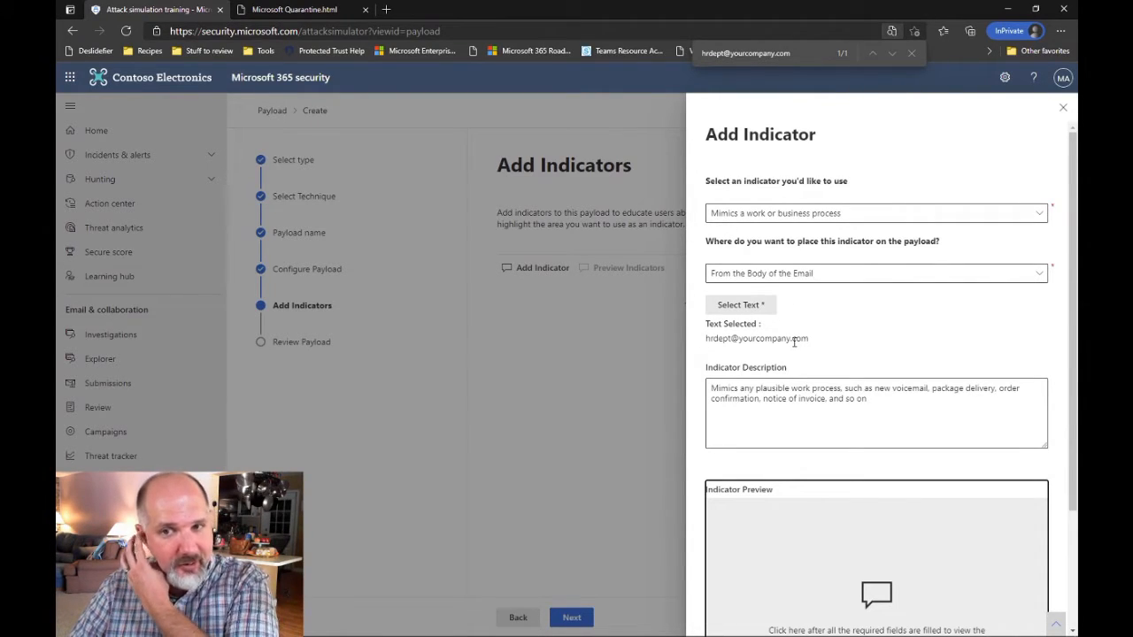
scroll(832, 354, down, 2)
click(788, 462)
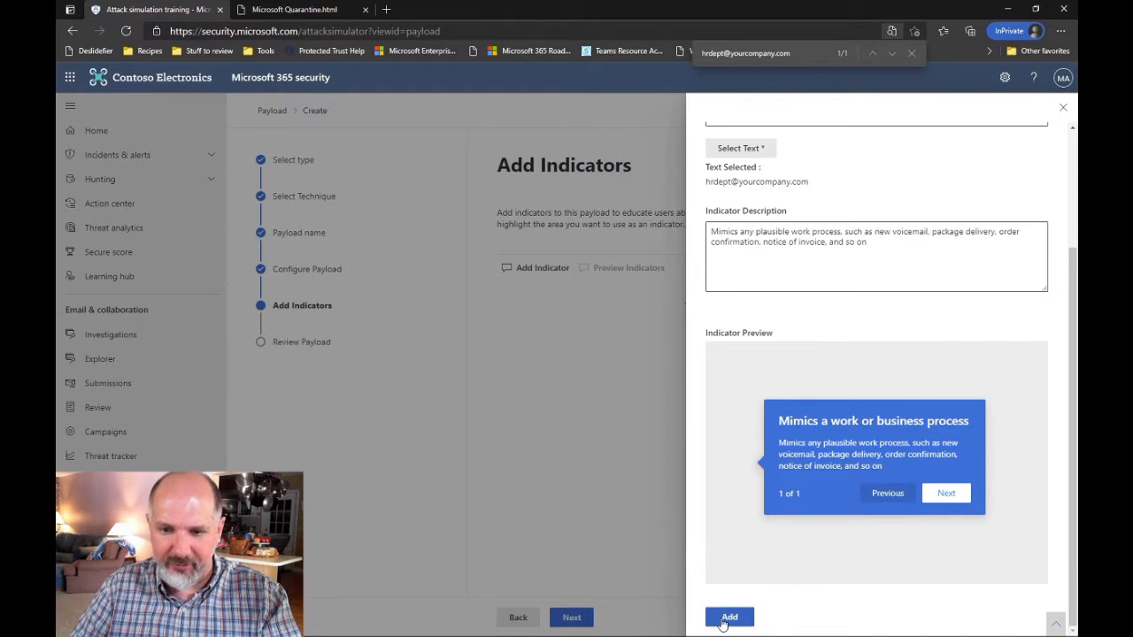
click(728, 618)
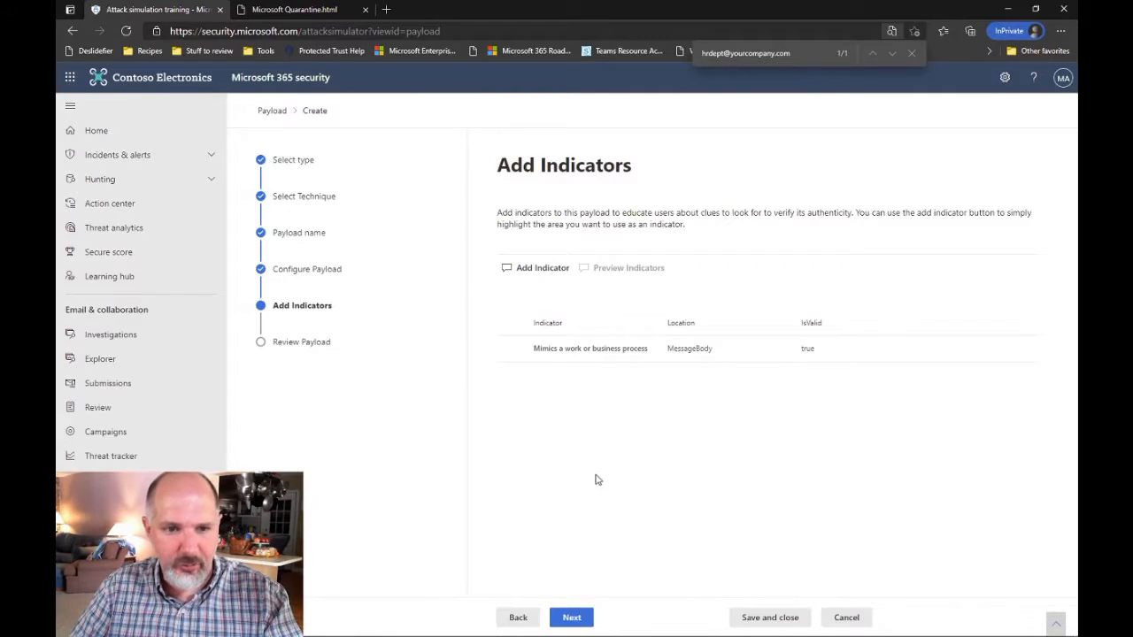
click(573, 618)
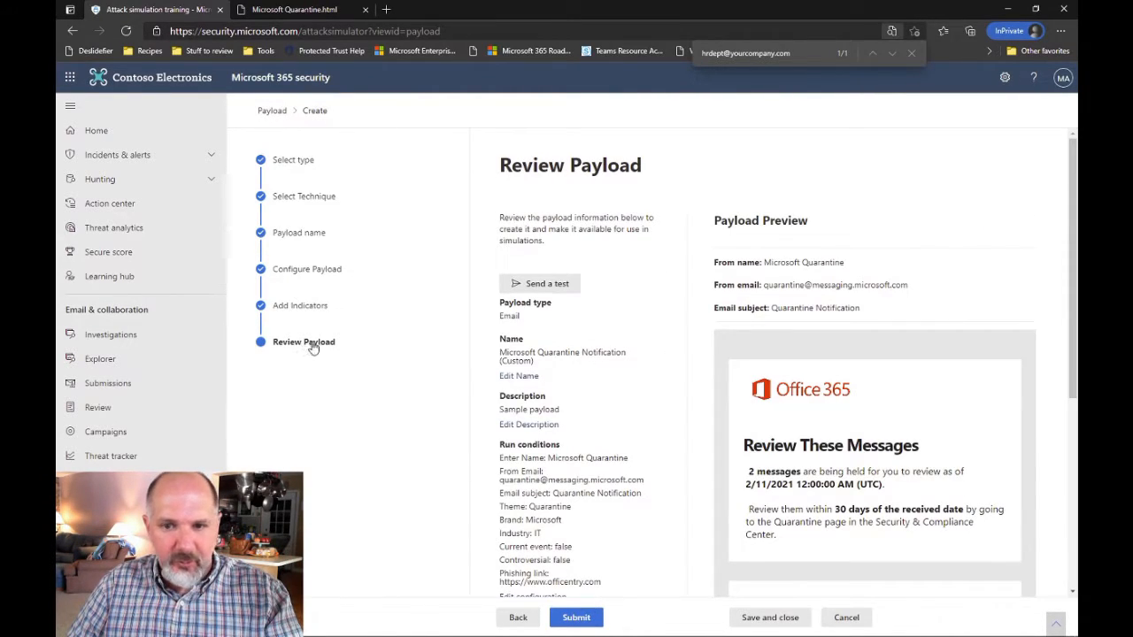
Read the subject line indicator's explanation on Review Payload and submit the payload
scroll(941, 420, down, 4)
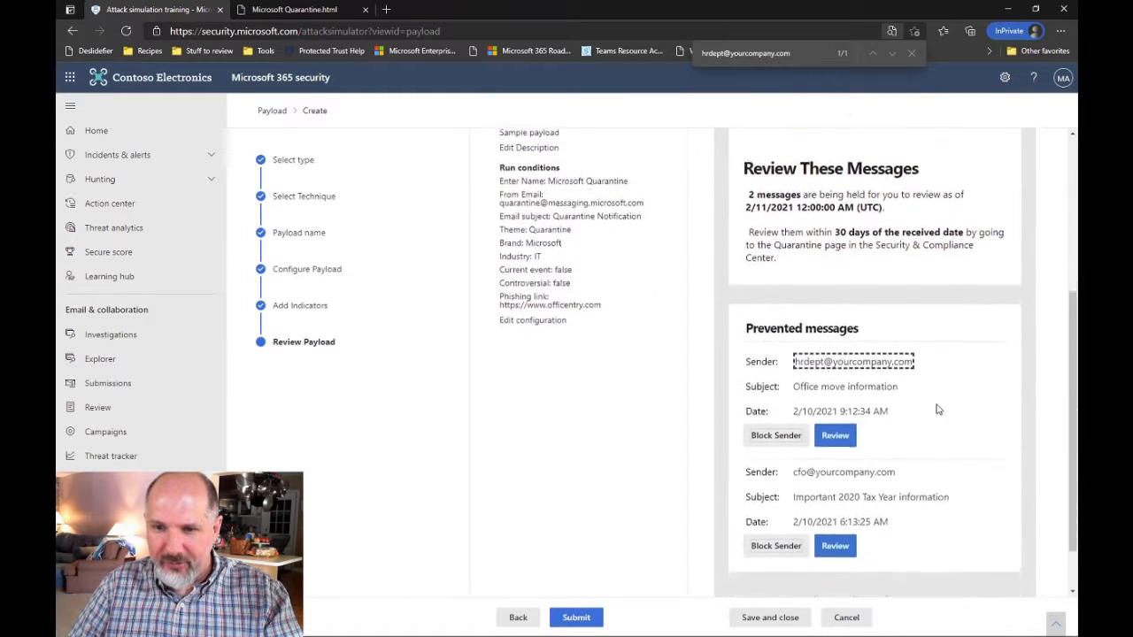
click(852, 379)
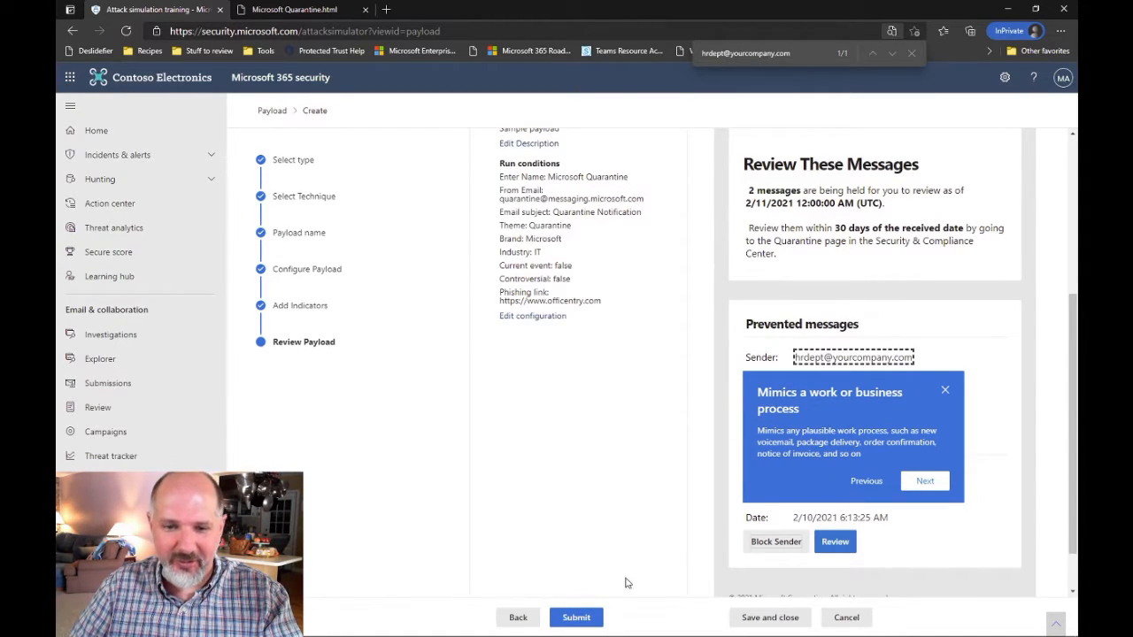
click(575, 620)
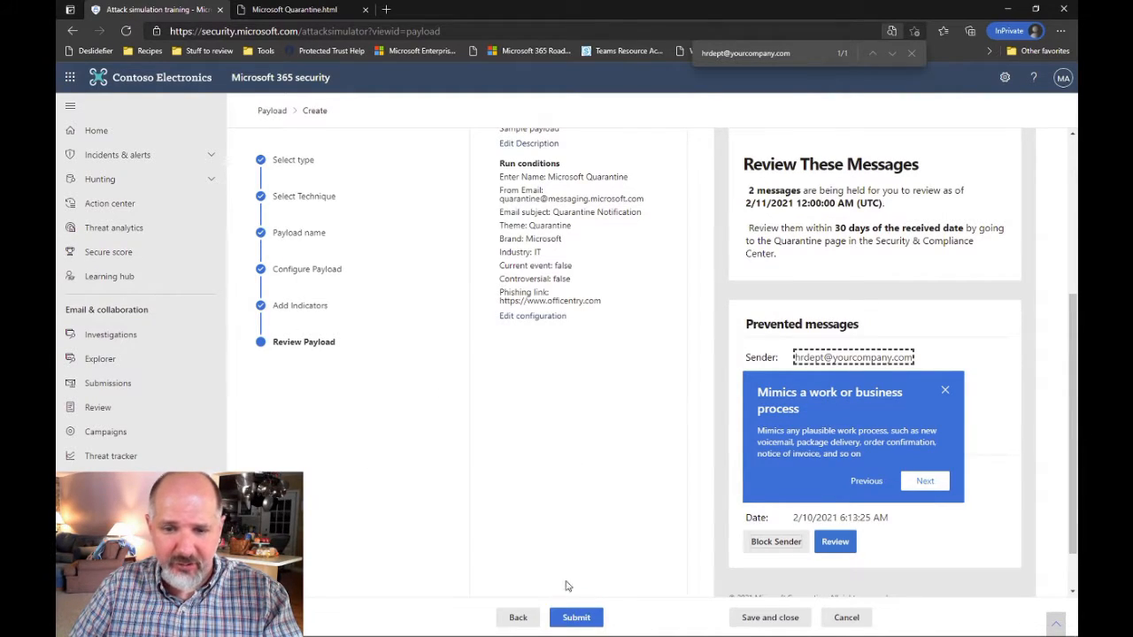
click(574, 620)
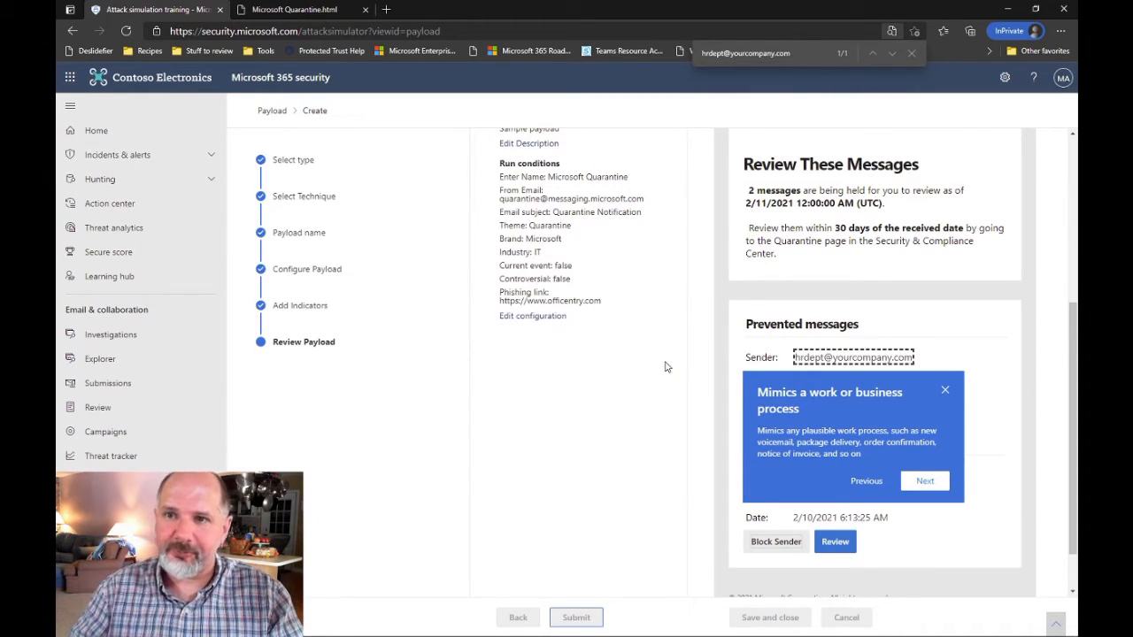
click(910, 53)
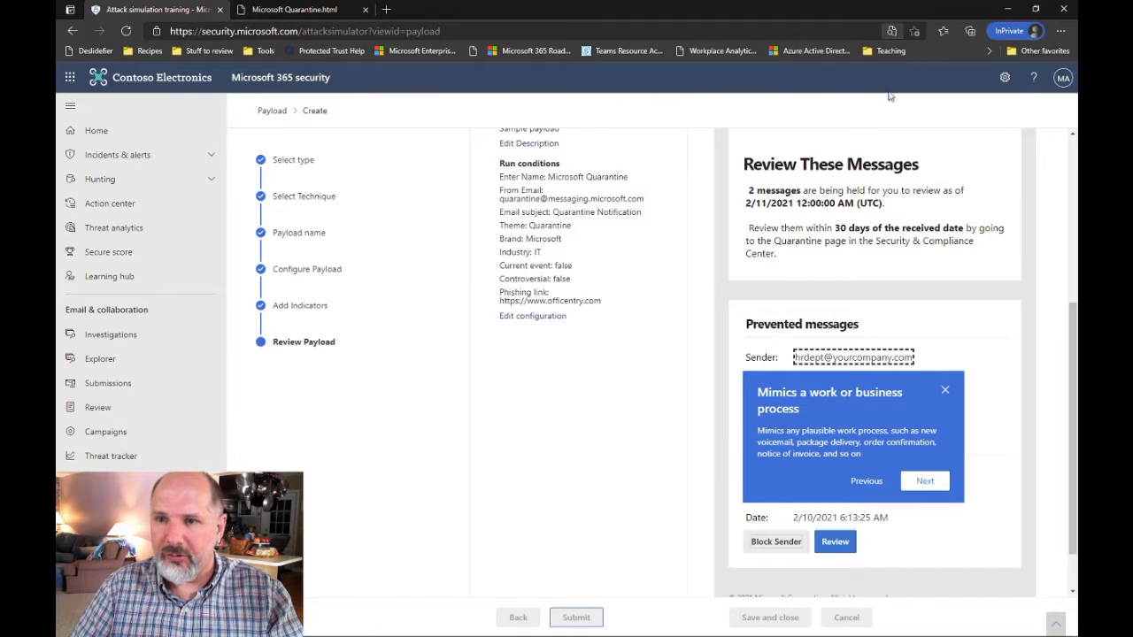
scroll(519, 193, up, 4)
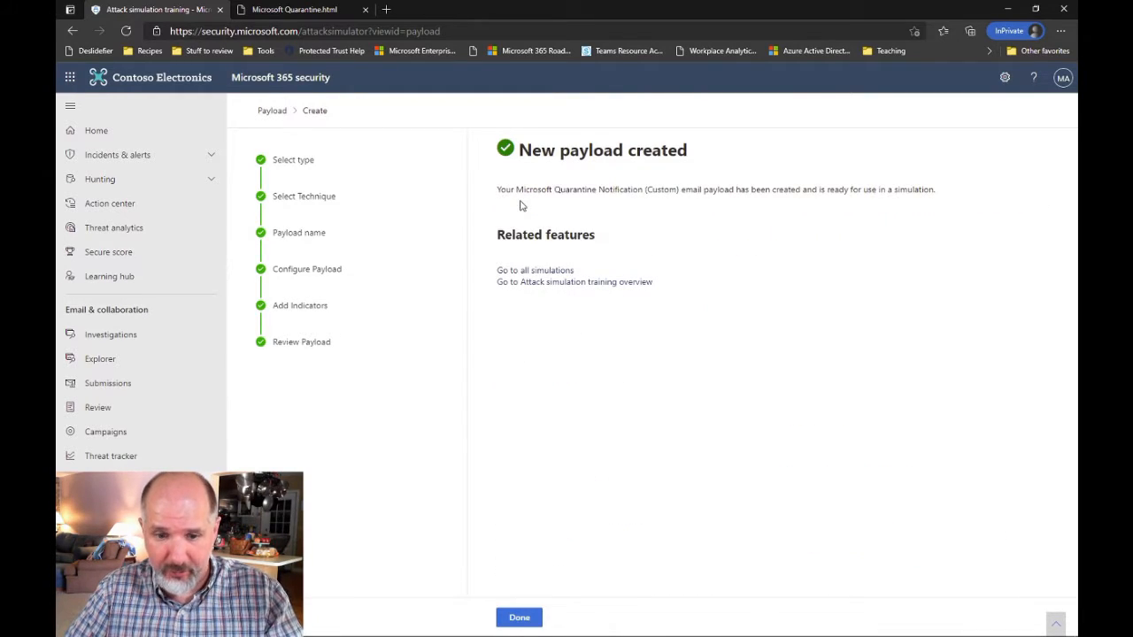
Finish the payload wizard and widen the Payload name column in the Payloads list
click(519, 618)
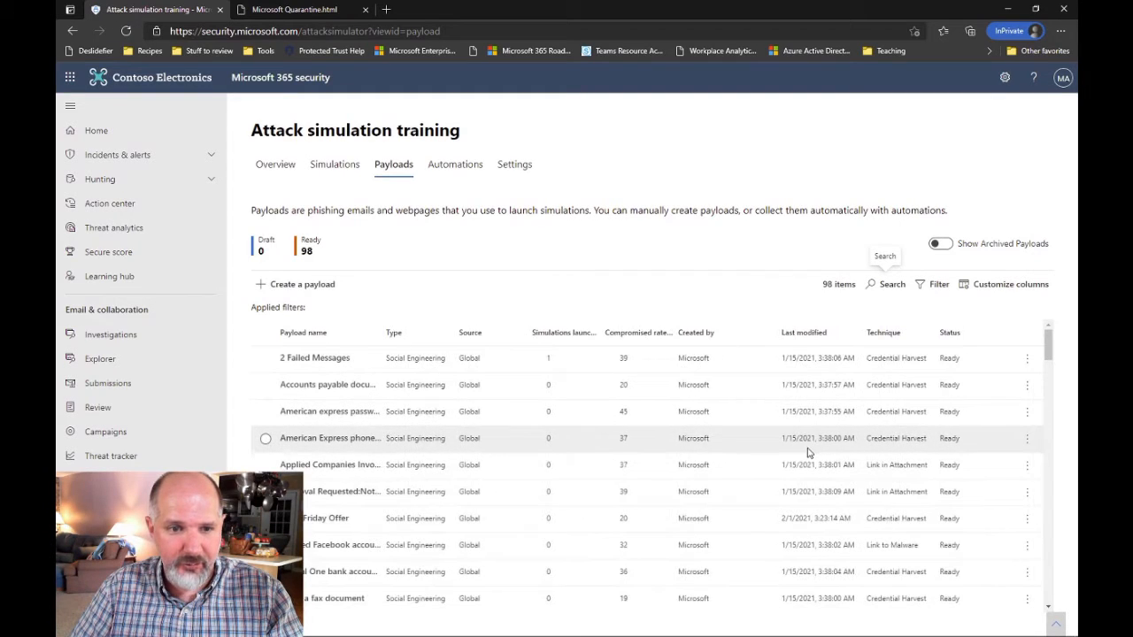
scroll(812, 454, down, 20)
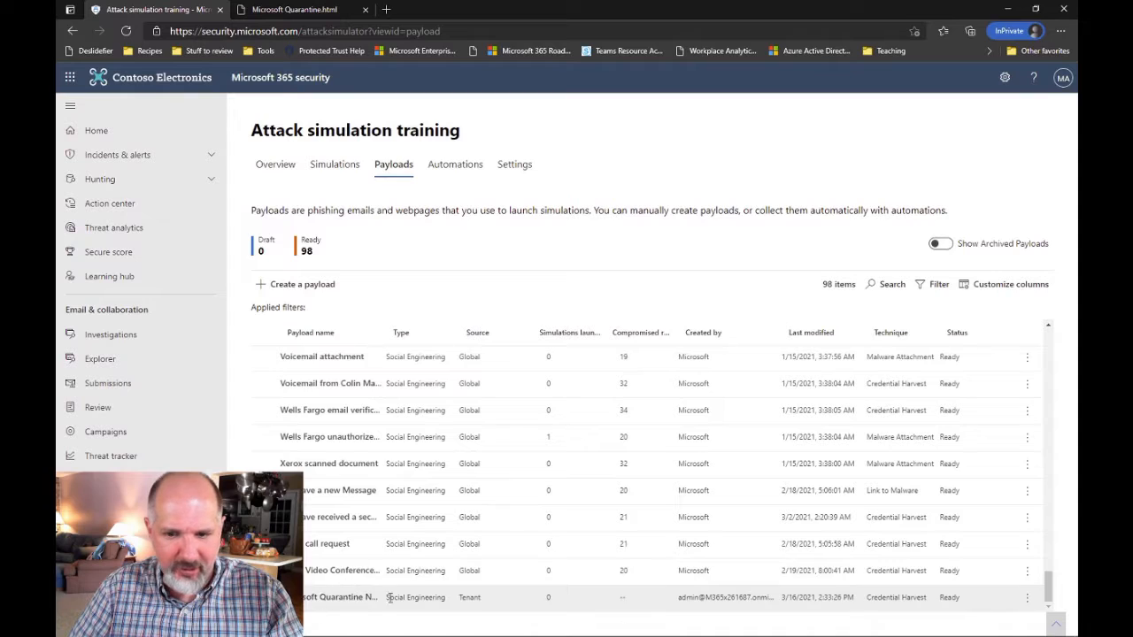
drag(382, 333, 490, 332)
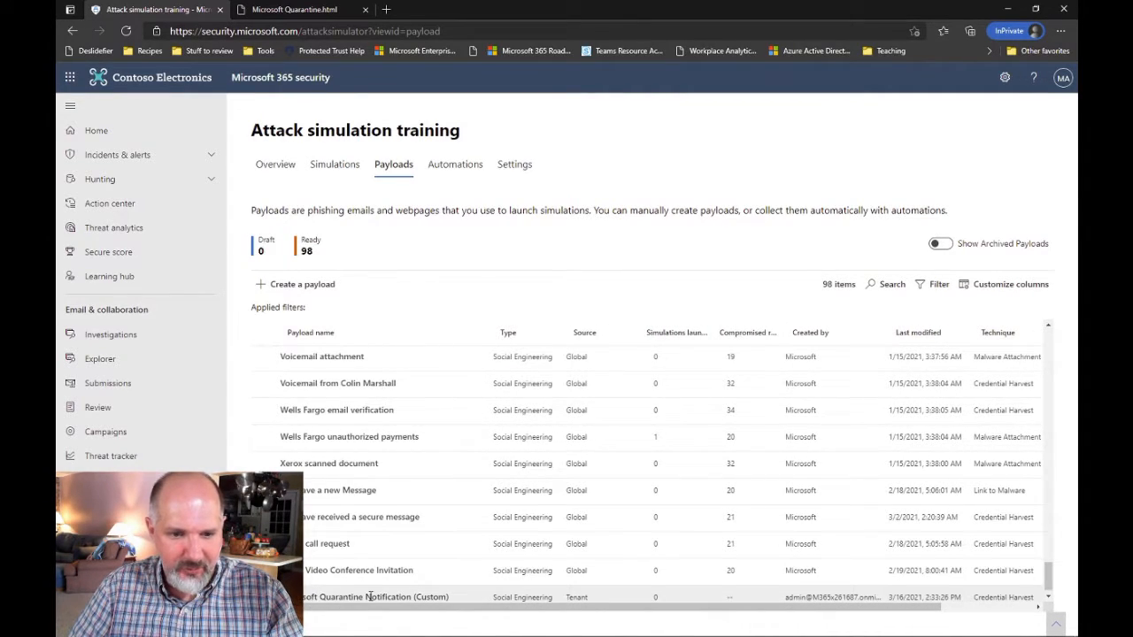
scroll(367, 599, down, 1)
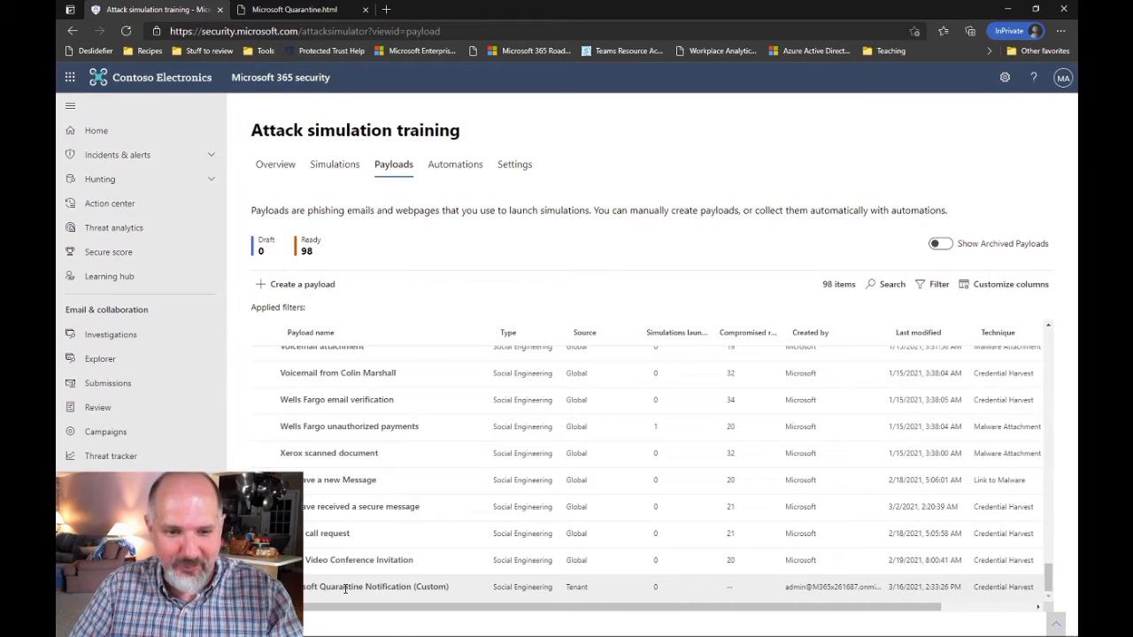
View the Microsoft Quarantine Notification (Custom) payload details, then open the payload filters
click(345, 588)
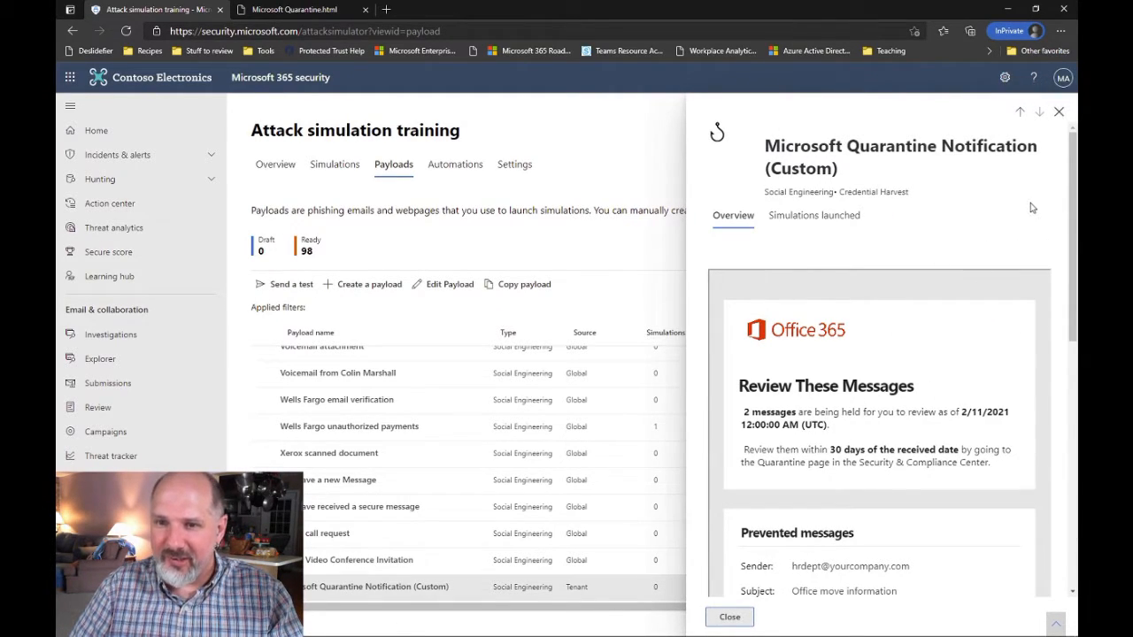
click(1059, 111)
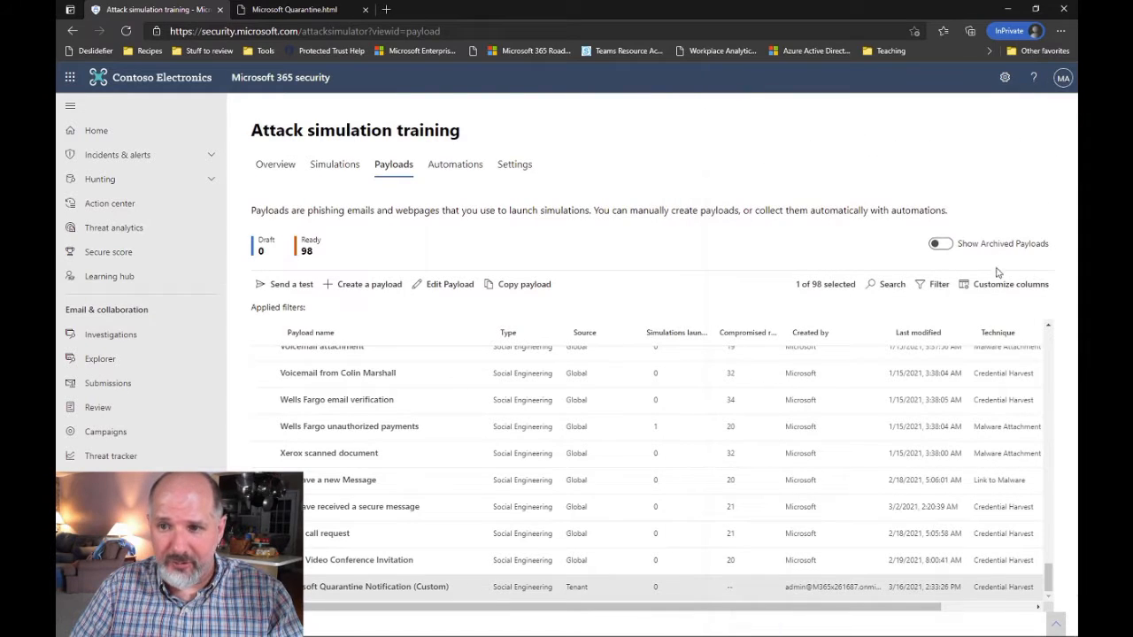
click(933, 284)
Filter payloads by Source: Tenant, then remove that filter and go to Automations
scroll(973, 358, down, 10)
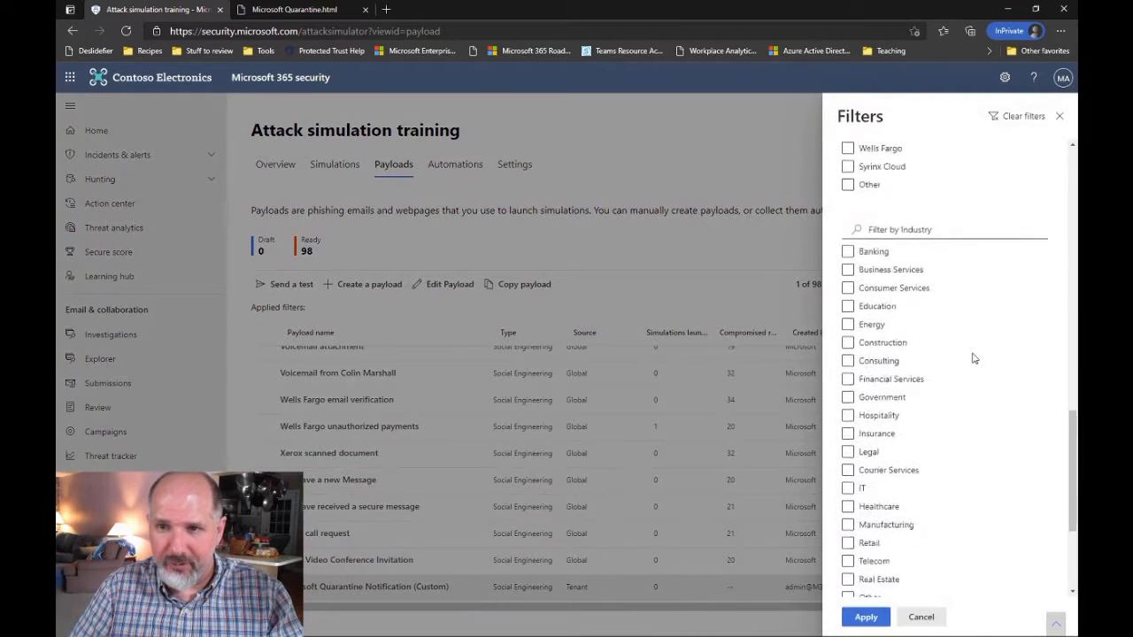
scroll(920, 413, up, 10)
click(864, 275)
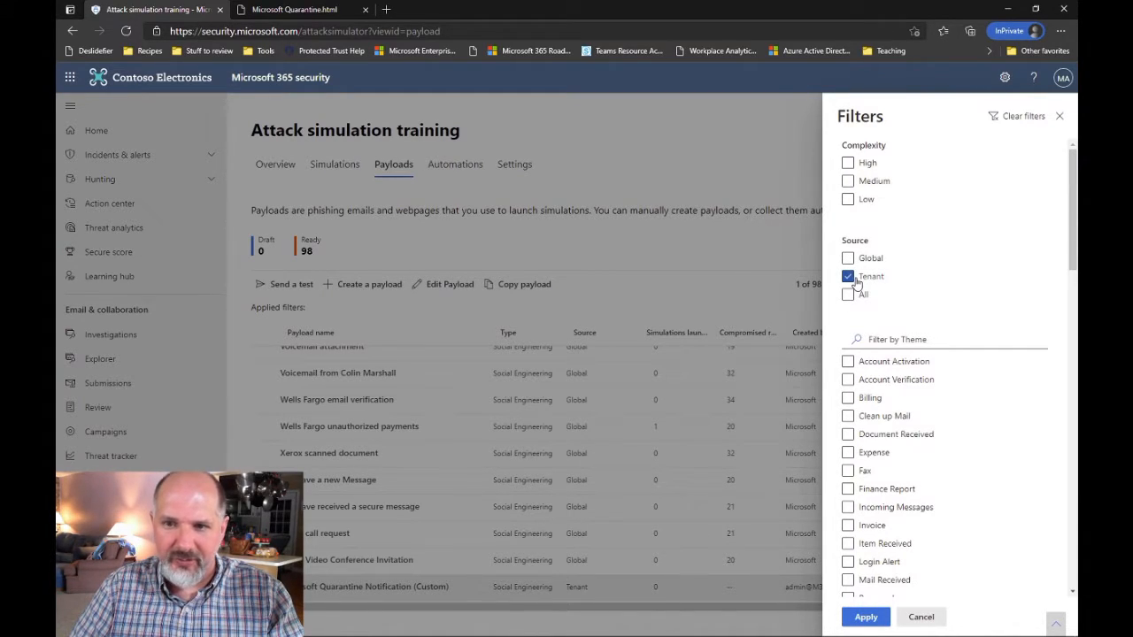
click(921, 617)
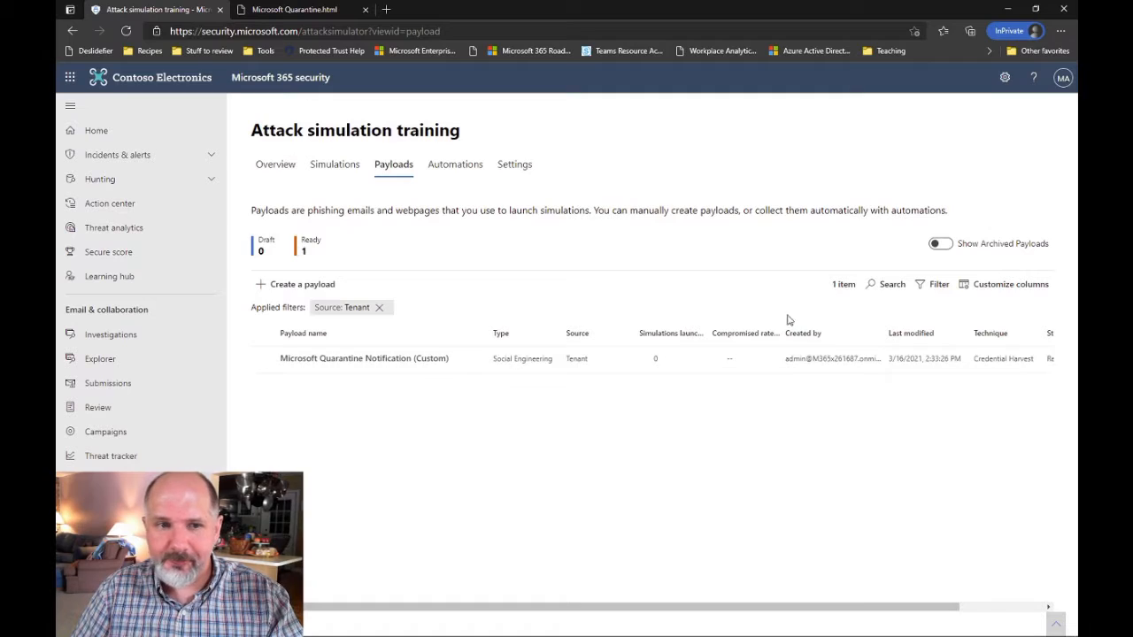
click(378, 307)
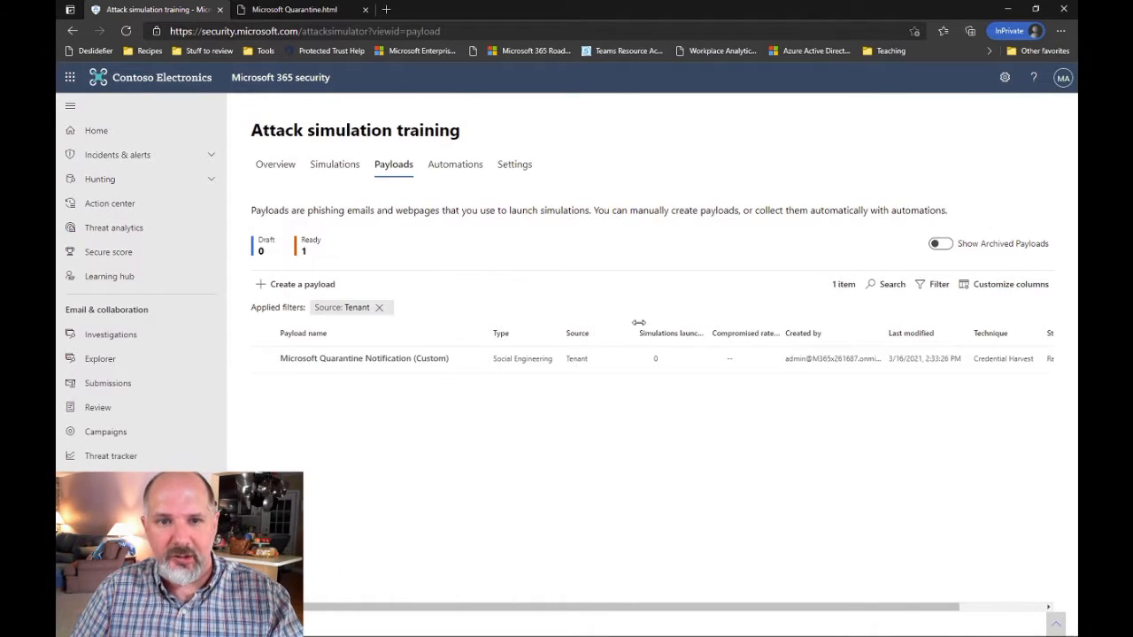
click(433, 168)
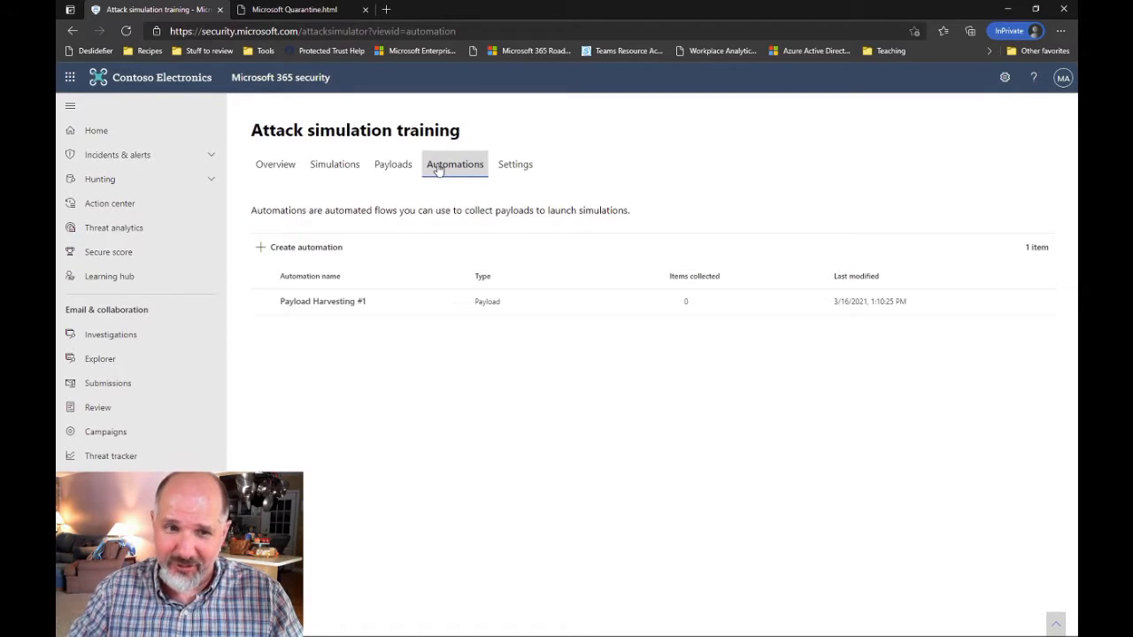
Create a new automation named 'Spearphishing Examples'
click(321, 249)
click(557, 250)
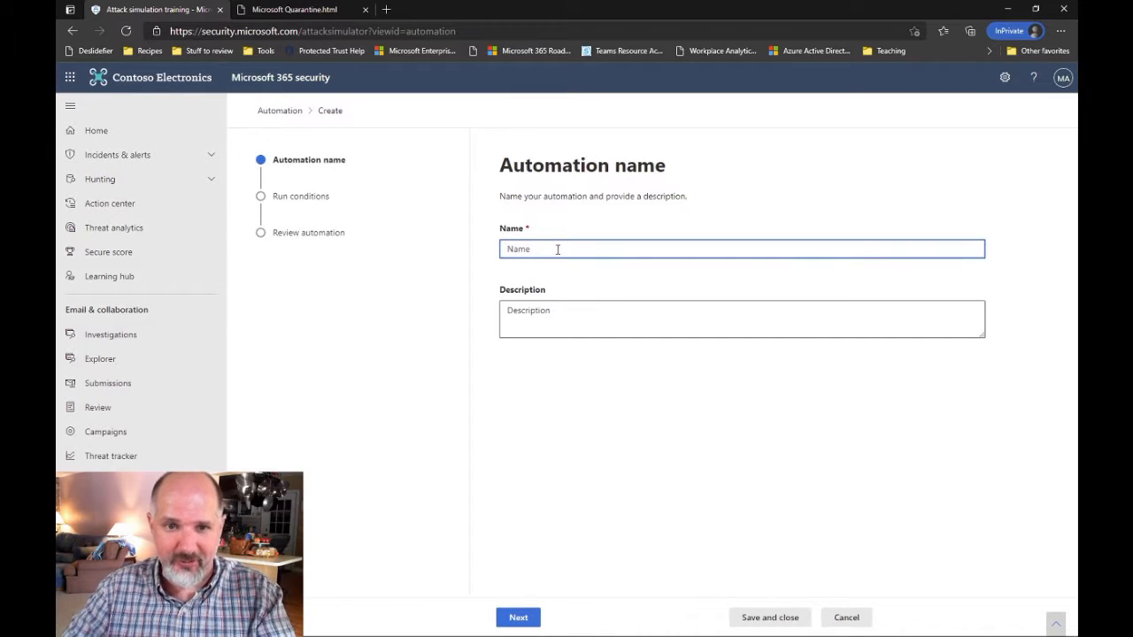
text(Example Spea)
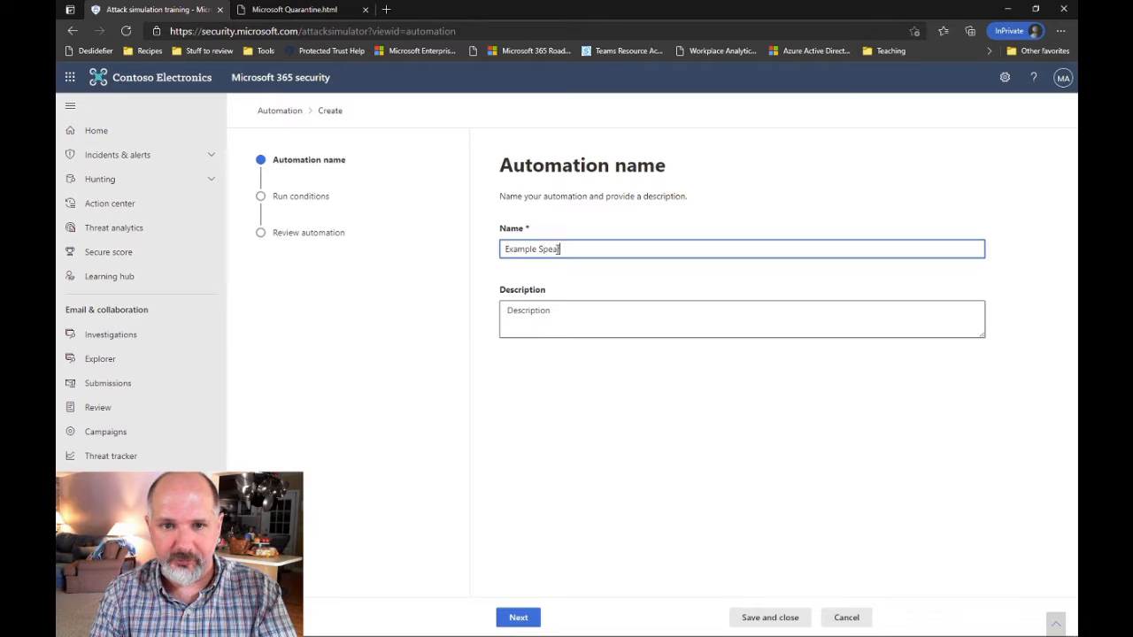
key(BackSpace)
key(BackSpace)
key(BackSpace)
key(BackSpace)
key(BackSpace)
key(BackSpace)
key(BackSpace)
key(BackSpace)
key(BackSpace)
key(BackSpace)
key(BackSpace)
key(BackSpace)
text(Spearpoh)
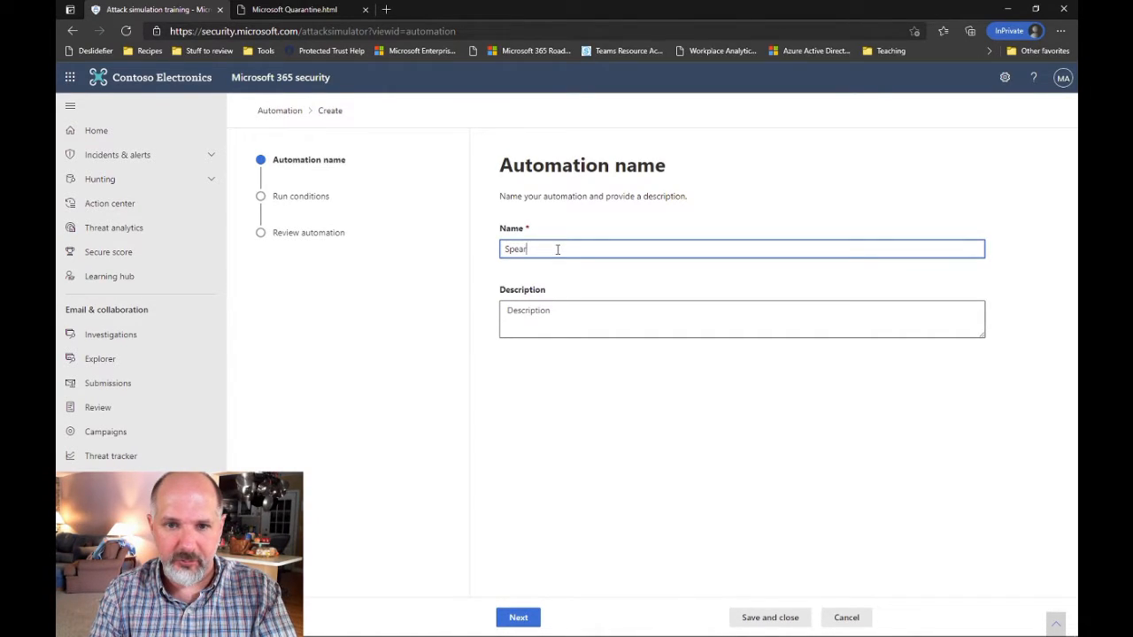
key(BackSpace)
key(BackSpace)
text(hishing E)
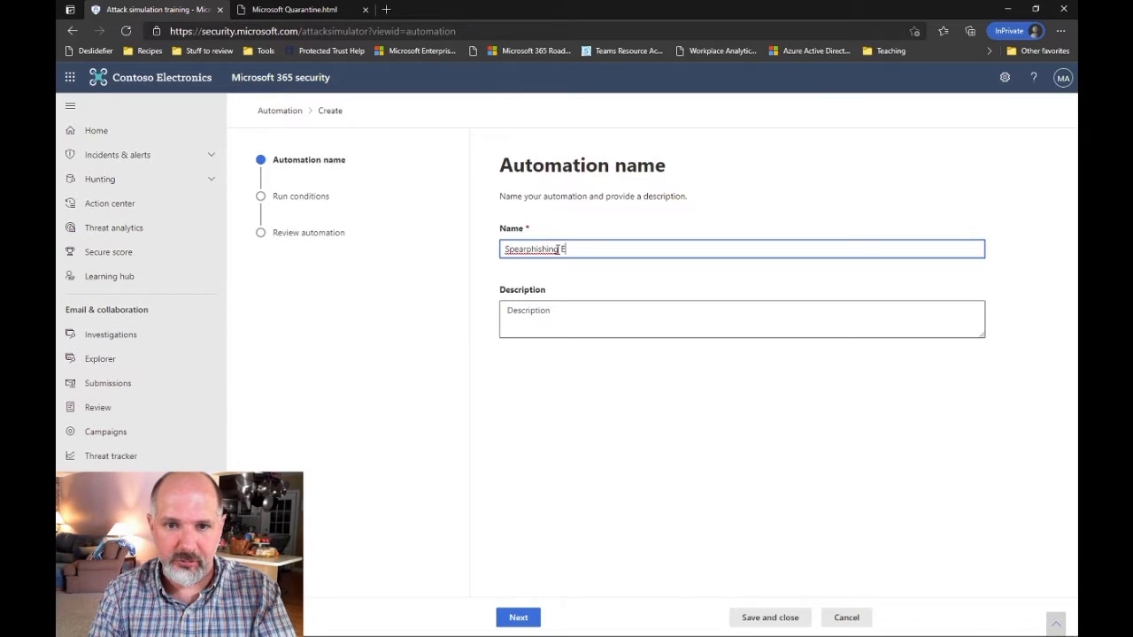
text(xamples)
Copy 'Spearphishing Examples' into the Description and advance to the Run conditions step
click(601, 335)
drag(637, 245, 367, 241)
key(ctrl+c)
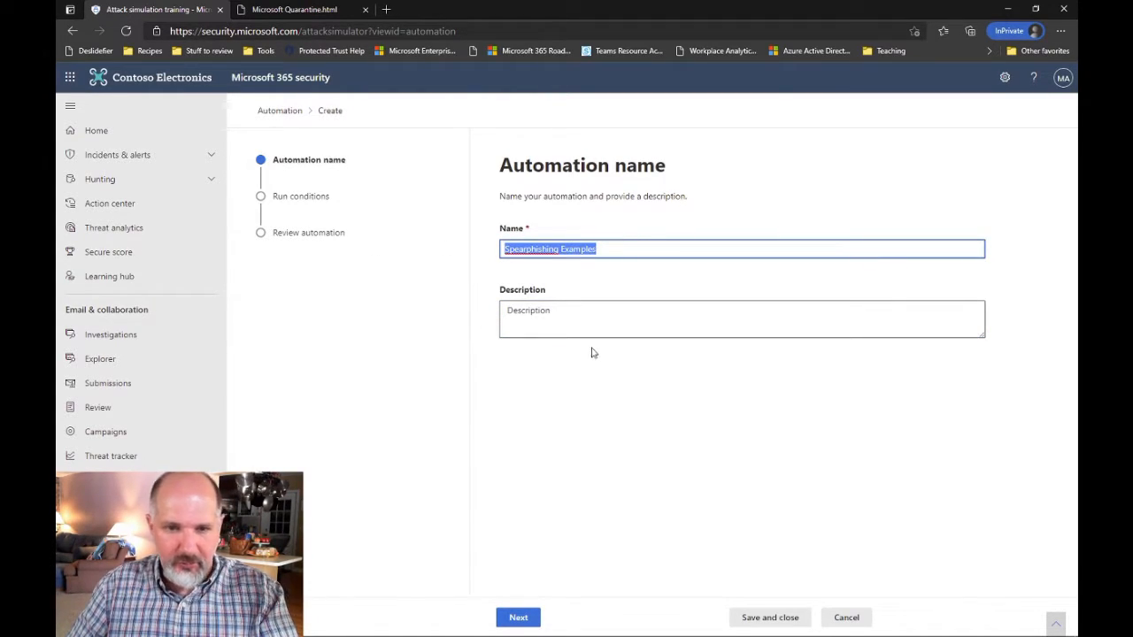
click(596, 308)
key(ctrl+v)
click(529, 618)
click(558, 242)
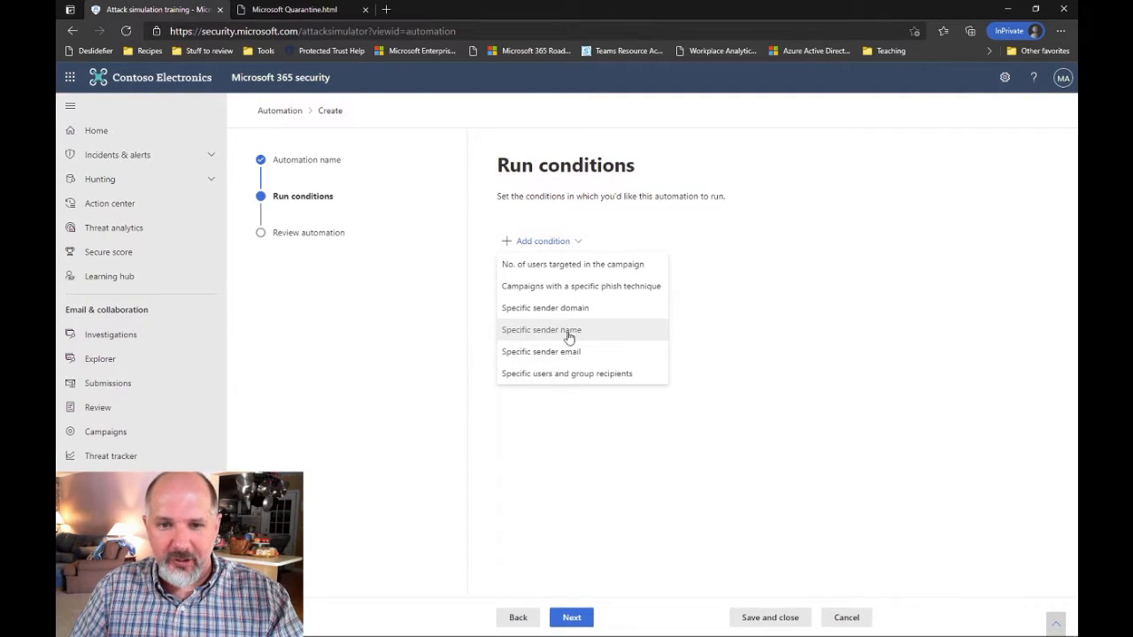
Add a Specific sender name run condition with the sender's name and continue to Review automation
click(536, 329)
click(617, 270)
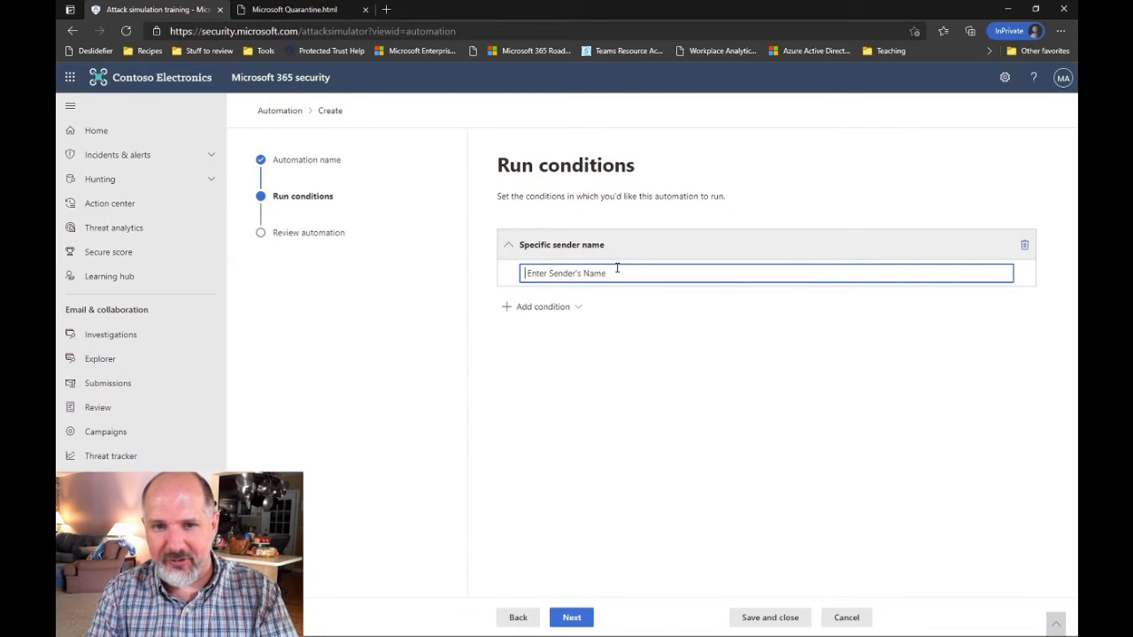
text(a)
text(ob Smith)
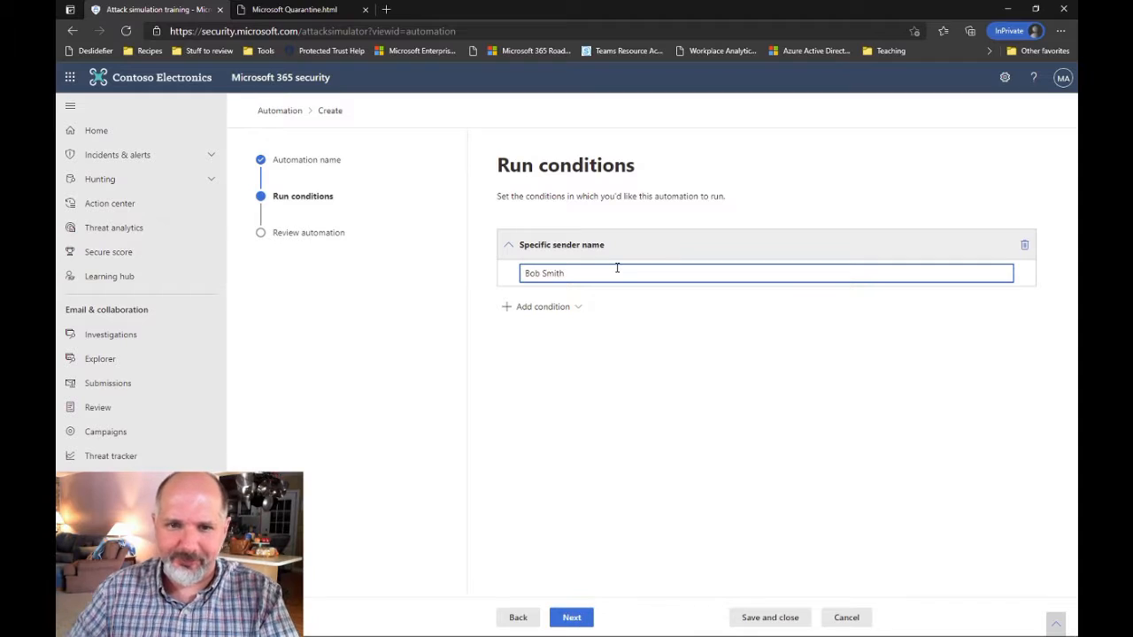
click(588, 620)
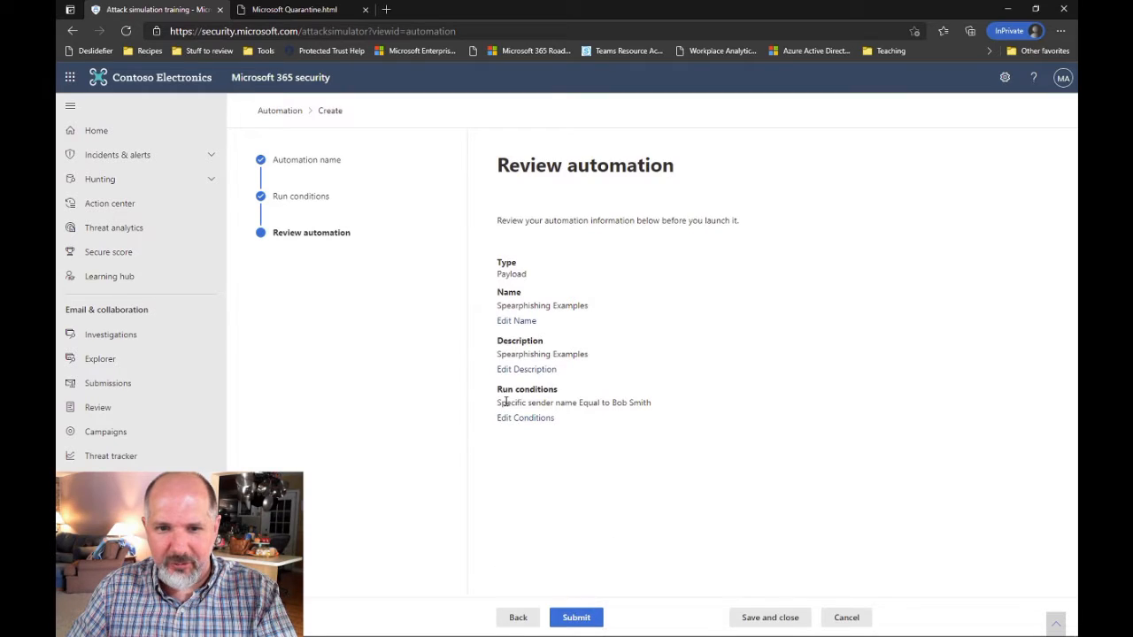
Review the Spearphishing Examples run condition in the summary, submit the automation, and finish with Done
drag(502, 405, 653, 404)
click(586, 403)
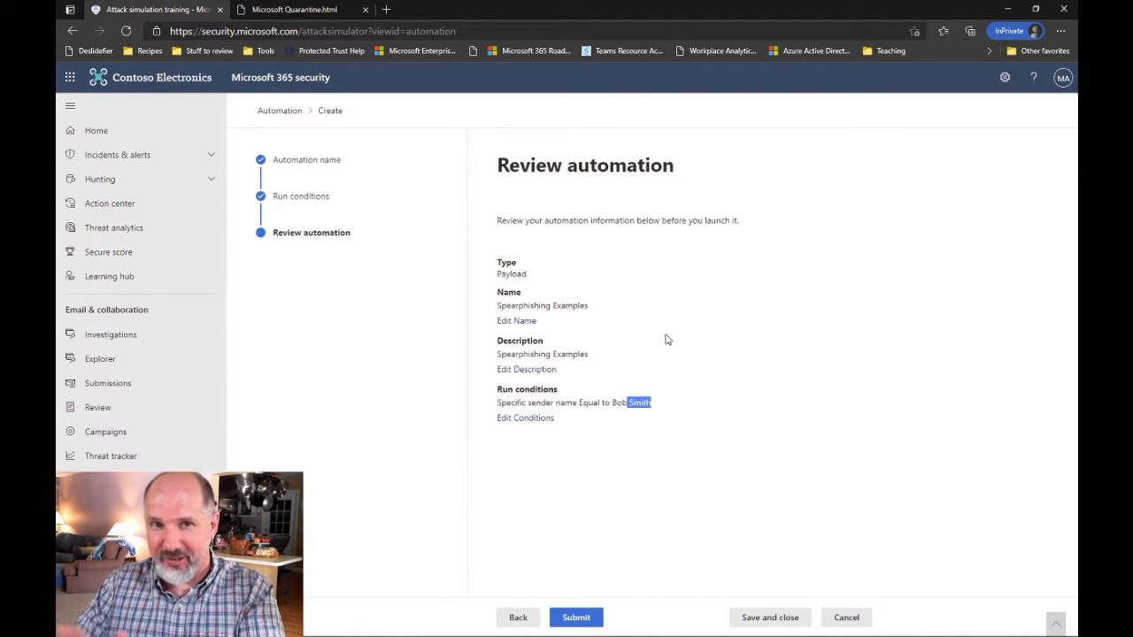
click(576, 618)
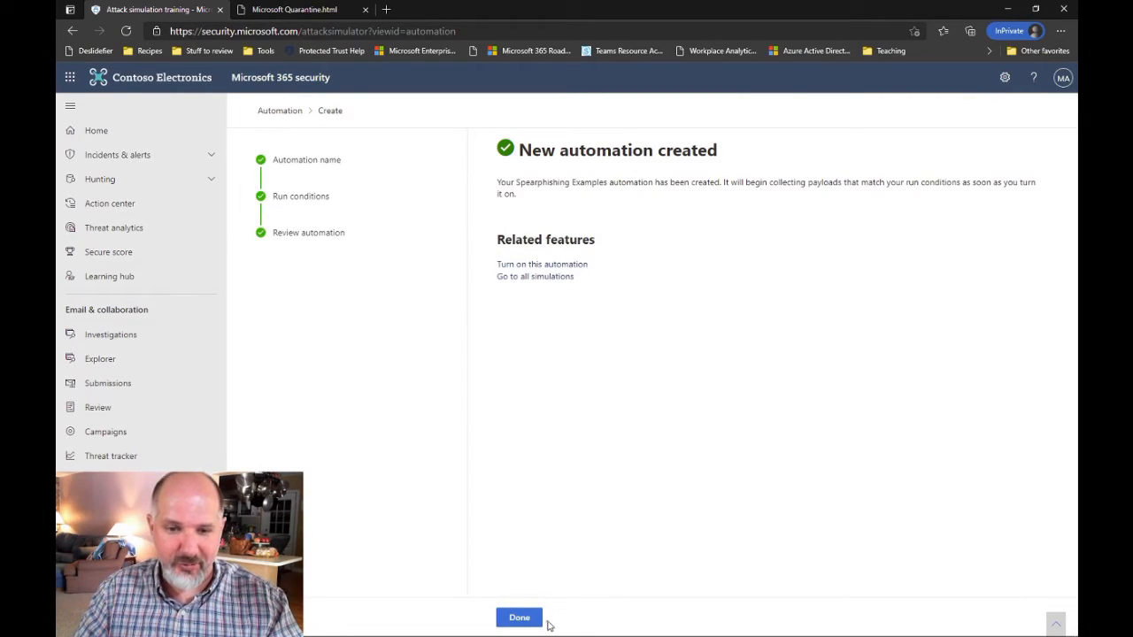
click(536, 619)
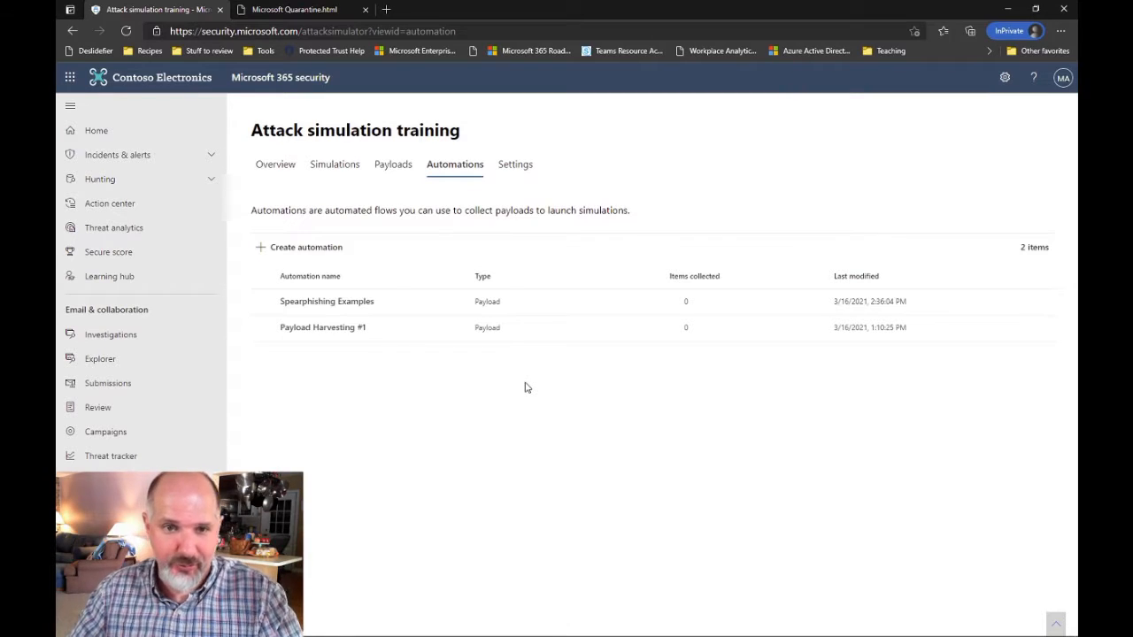
click(515, 168)
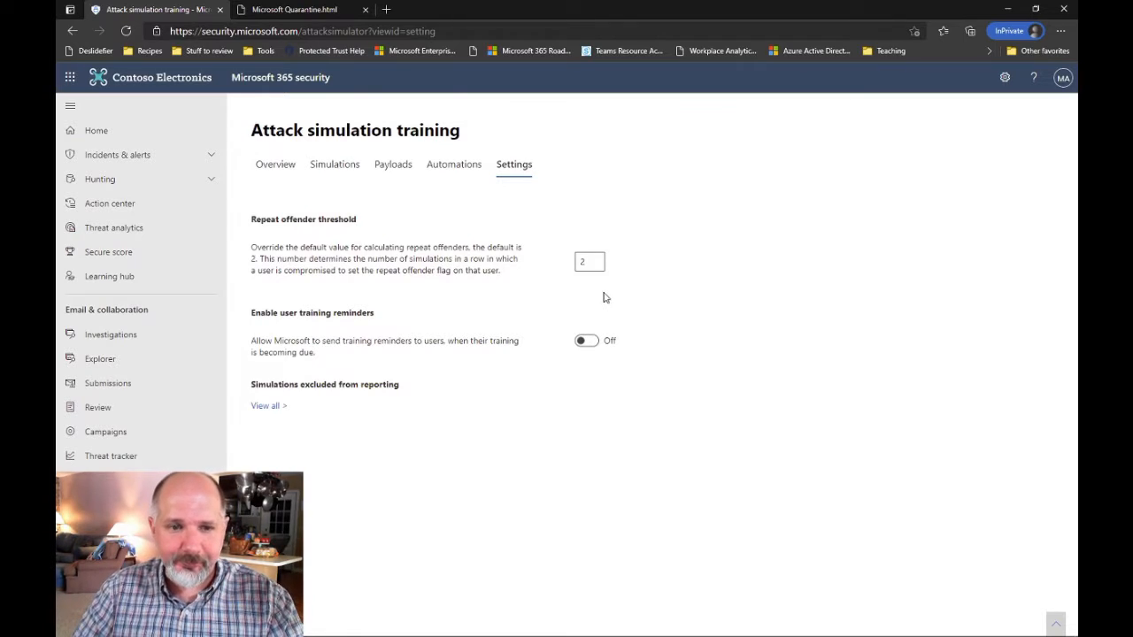
Switch Enable user training reminders to On, leaving the repeat offender threshold at 2
click(587, 345)
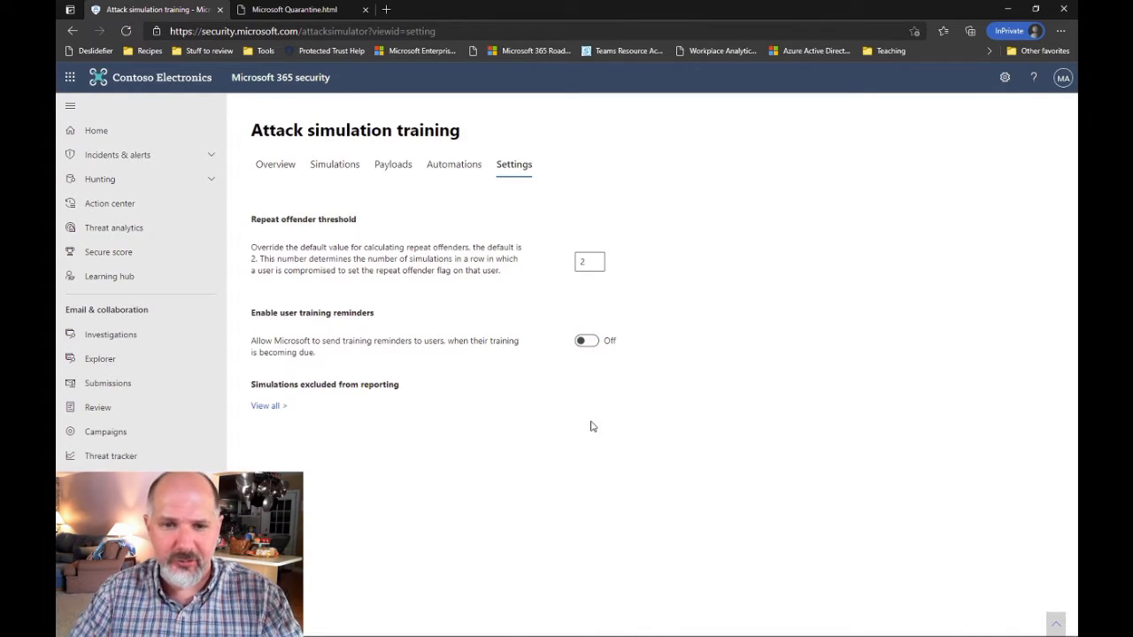
click(587, 341)
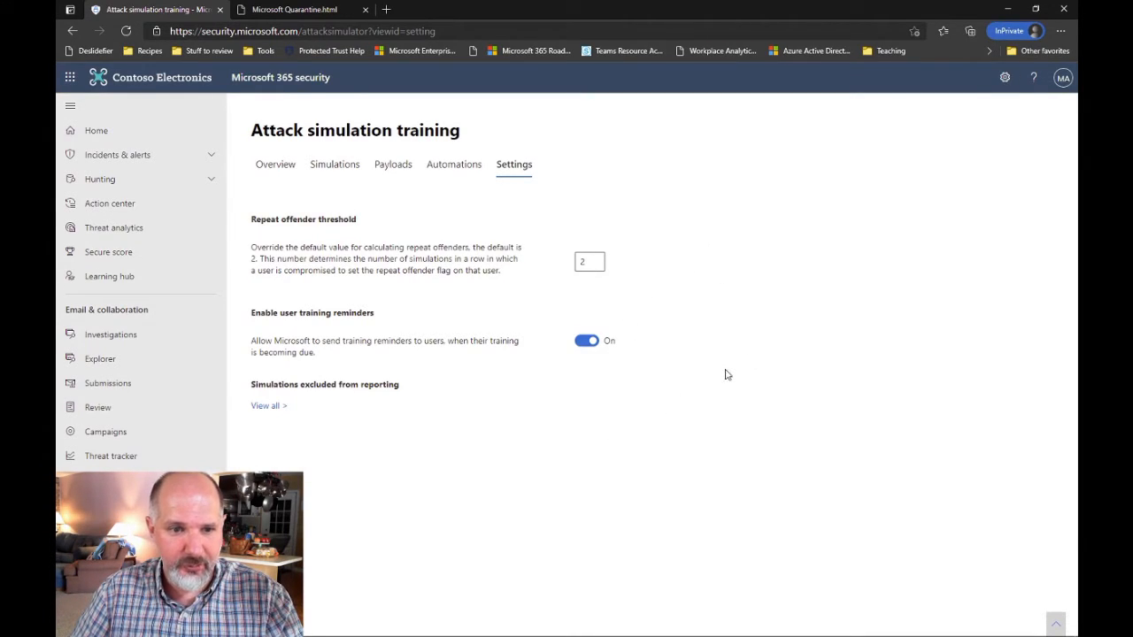
click(270, 177)
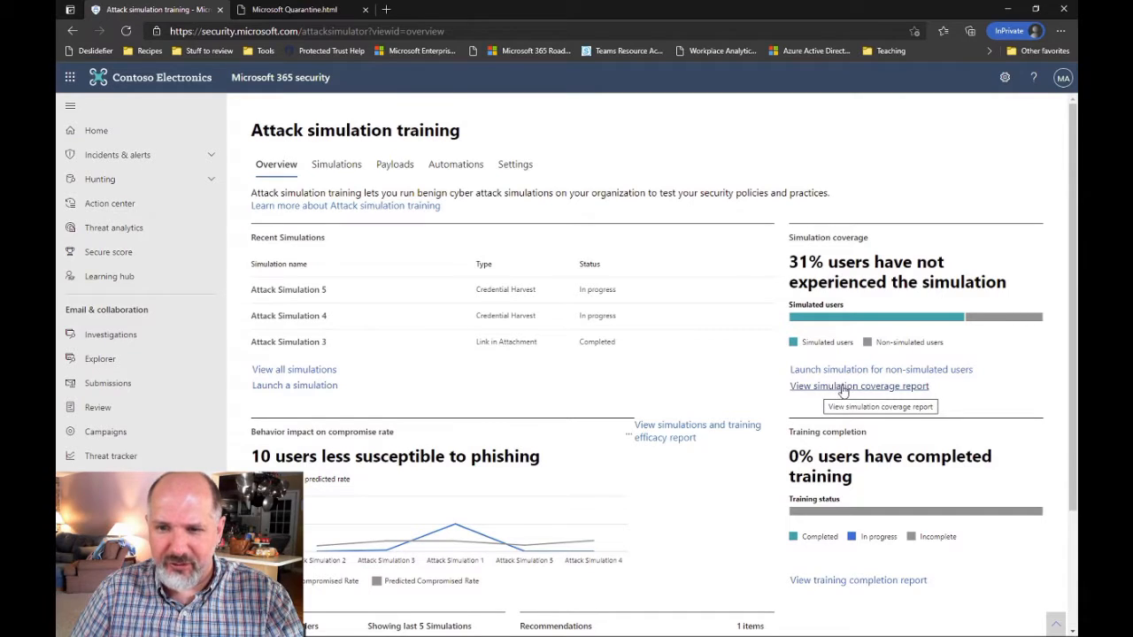
Scroll through the attack simulation Overview to read the 31% unsimulated users figure
scroll(990, 401, down, 2)
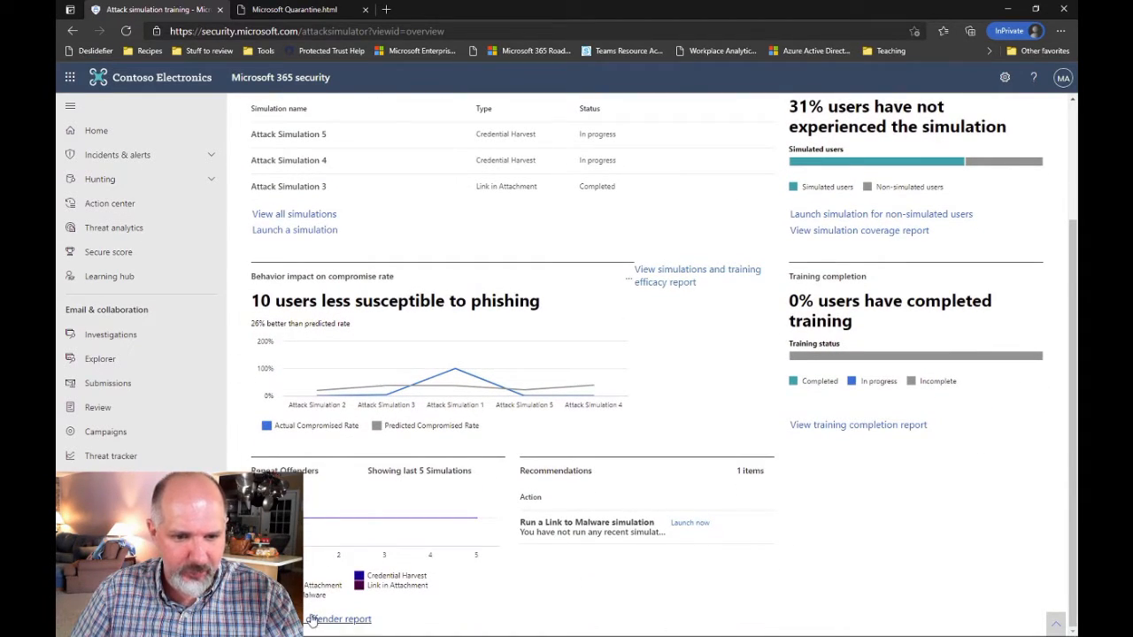
scroll(718, 452, up, 2)
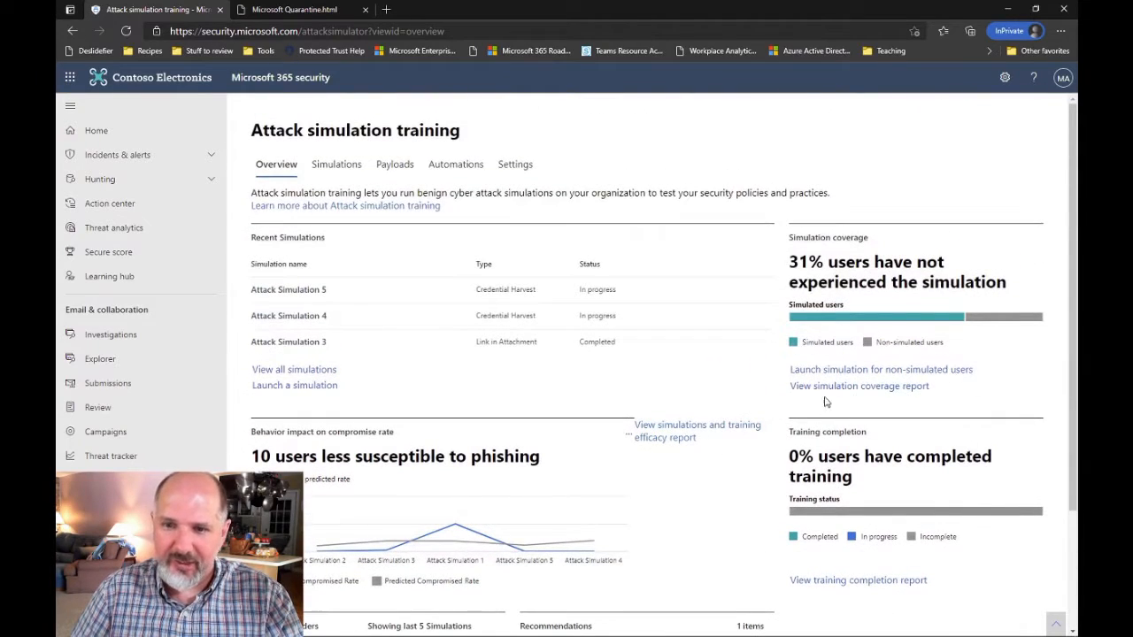
Open the simulation coverage report and switch it to the Training Efficacy view
click(864, 394)
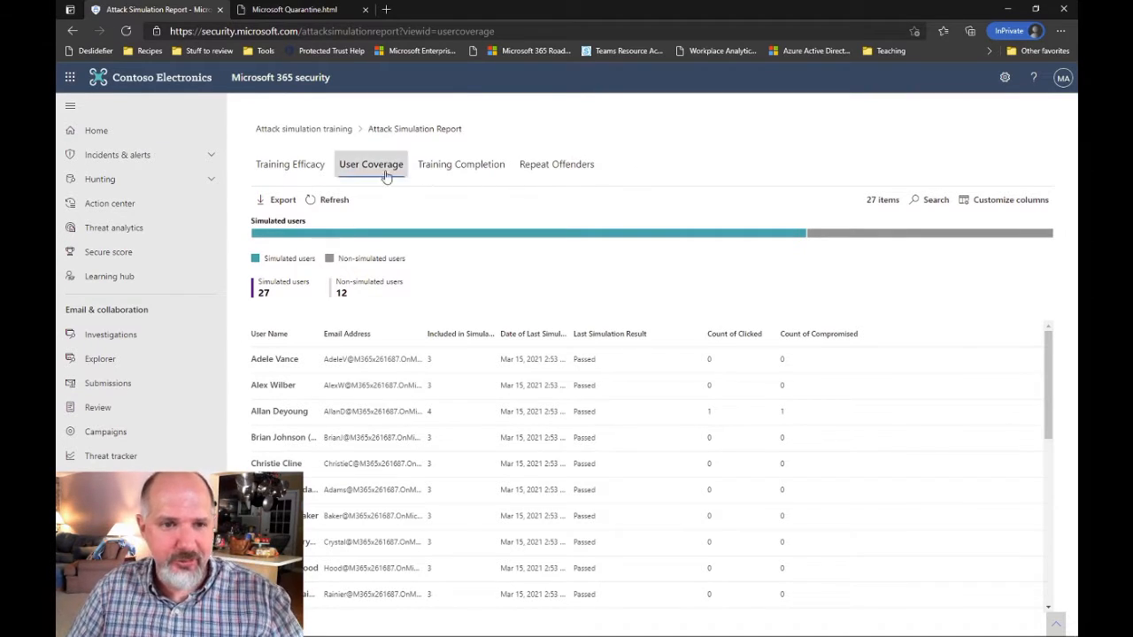
click(286, 171)
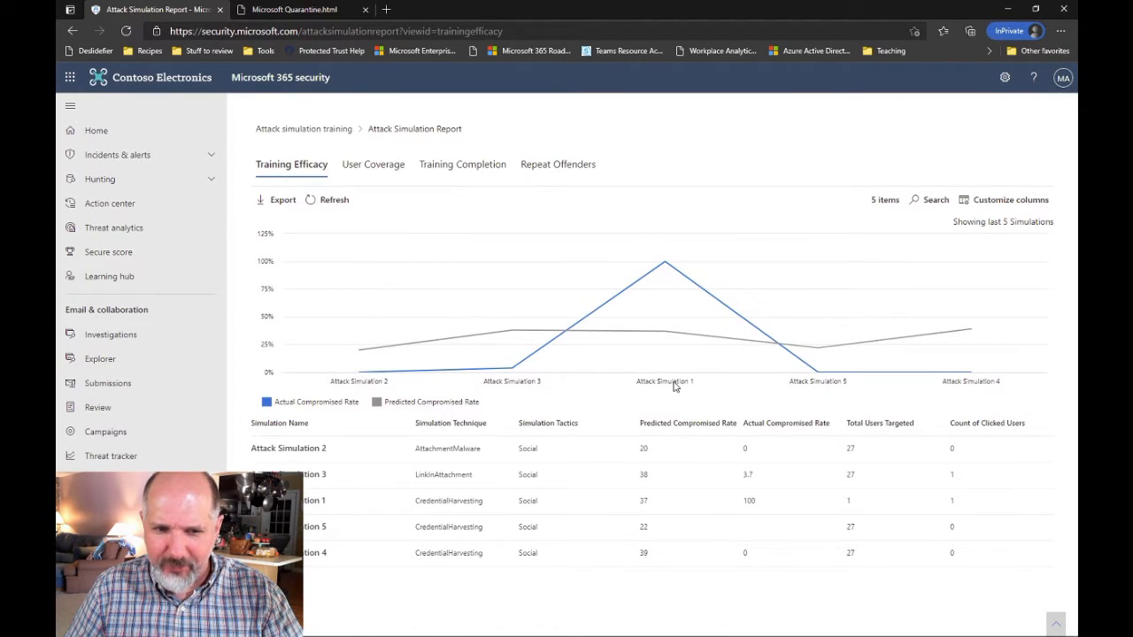
Sort Training Efficacy by simulation name ascending and inspect the chart's compromised rates
click(315, 427)
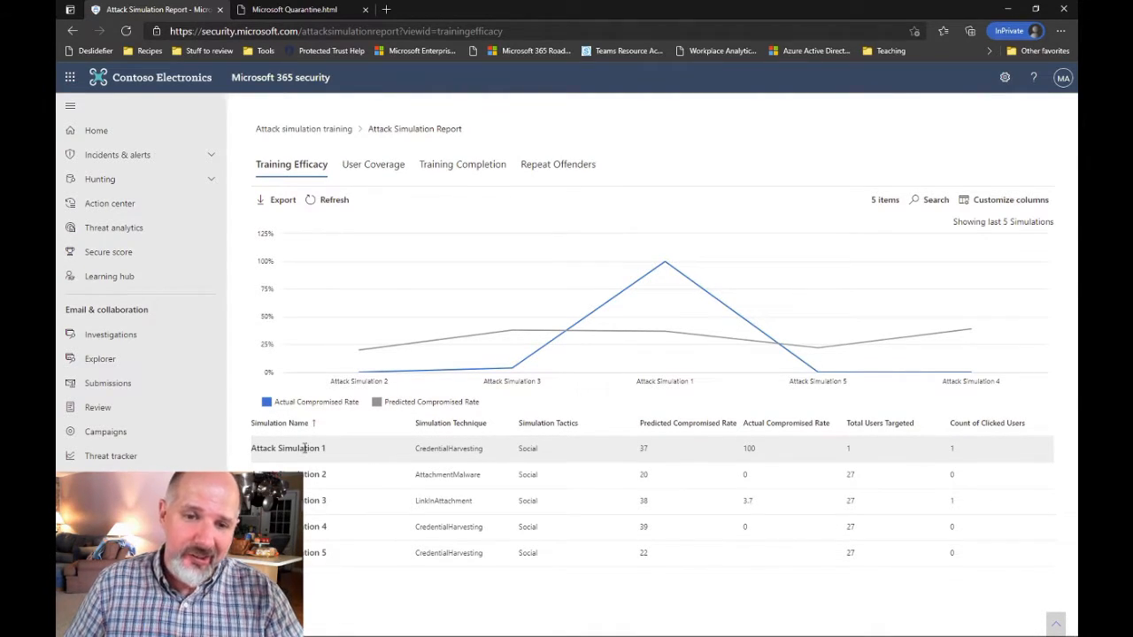
mouse_move(357, 335)
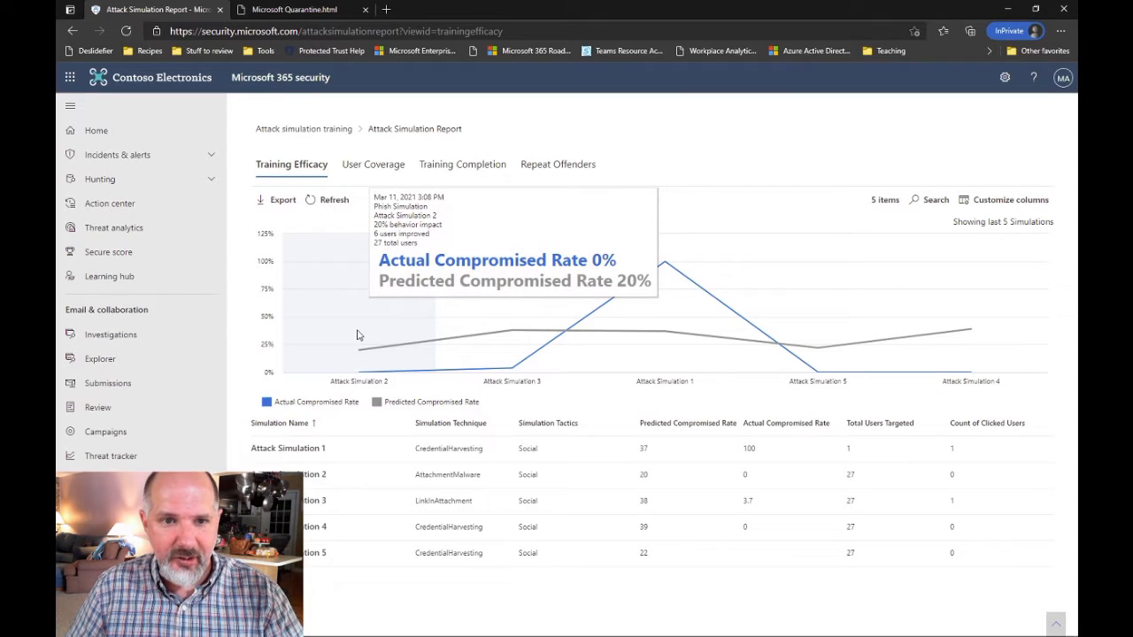
mouse_move(662, 297)
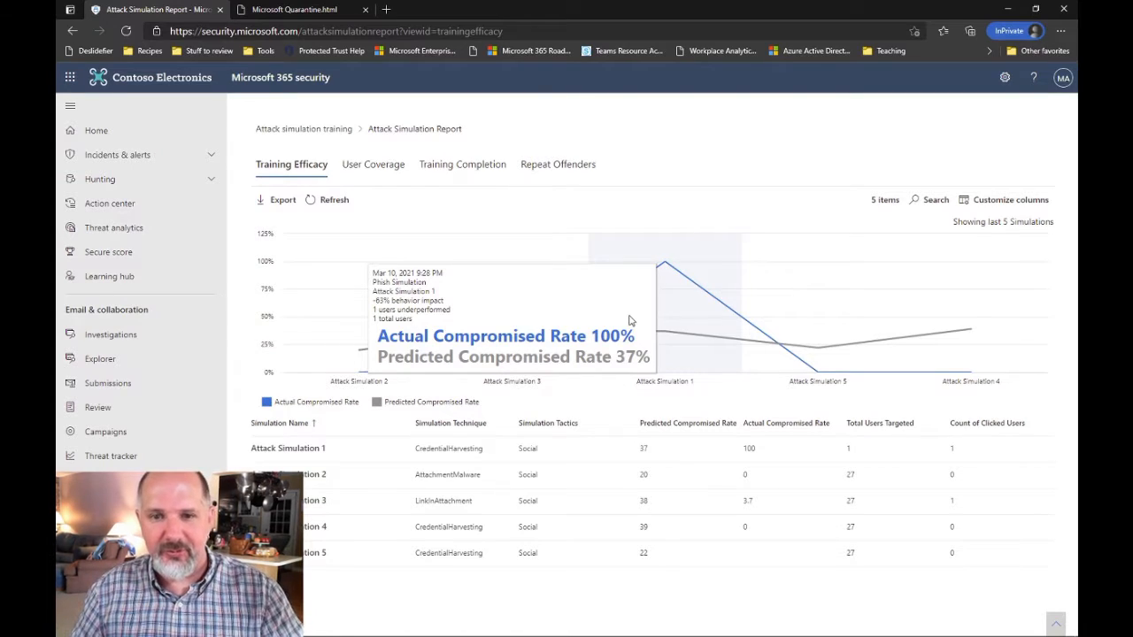
click(374, 165)
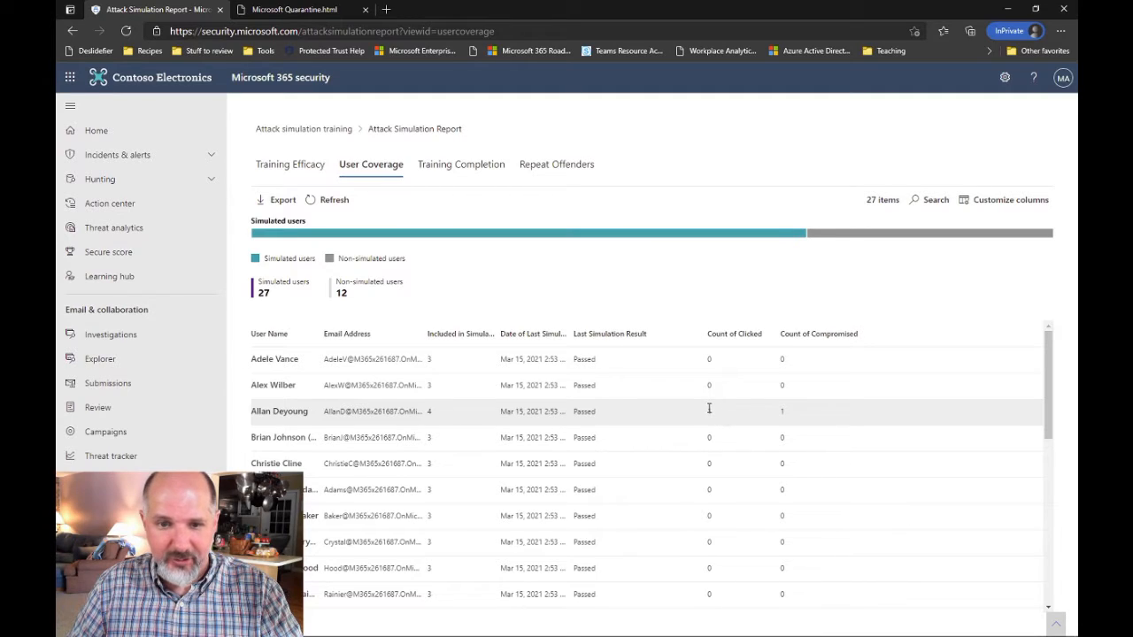
Highlight one user's 4 included simulations and their click and compromise counts in User Coverage
double_click(430, 412)
drag(723, 417, 697, 421)
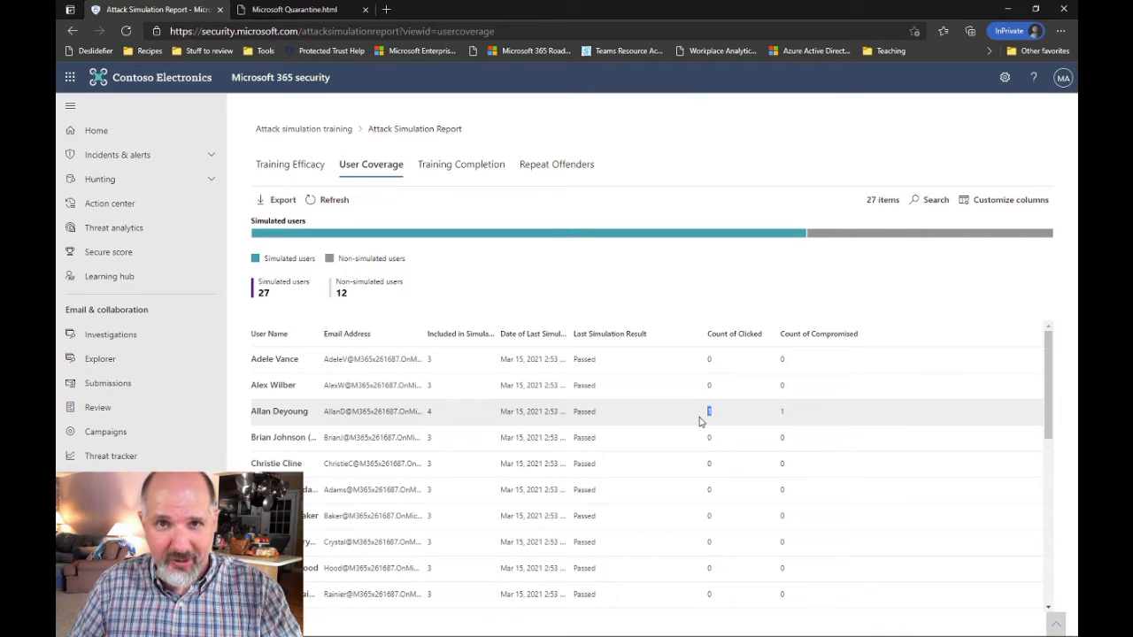
drag(801, 424, 781, 422)
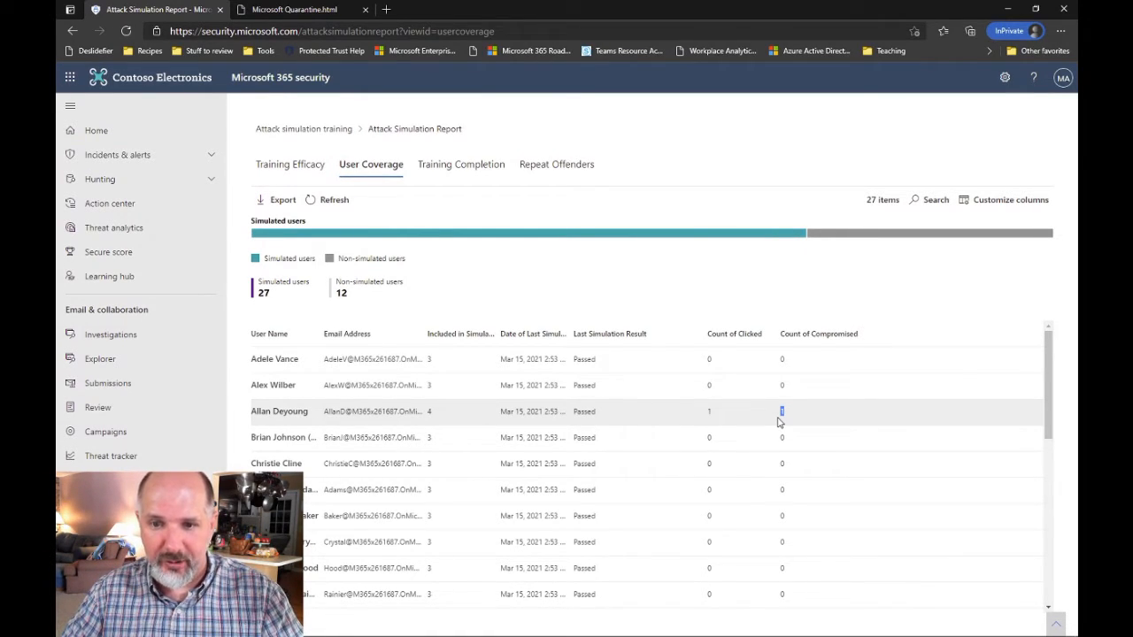
click(452, 167)
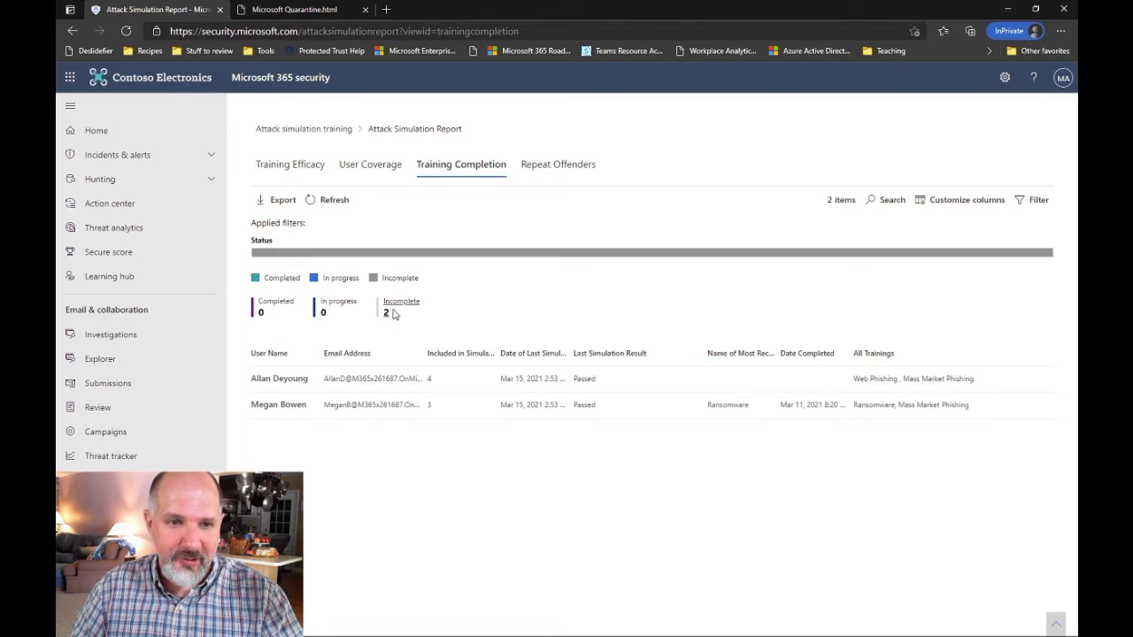
Check the second user's training history, view the empty Repeat Offenders report, then return to the overview
click(879, 407)
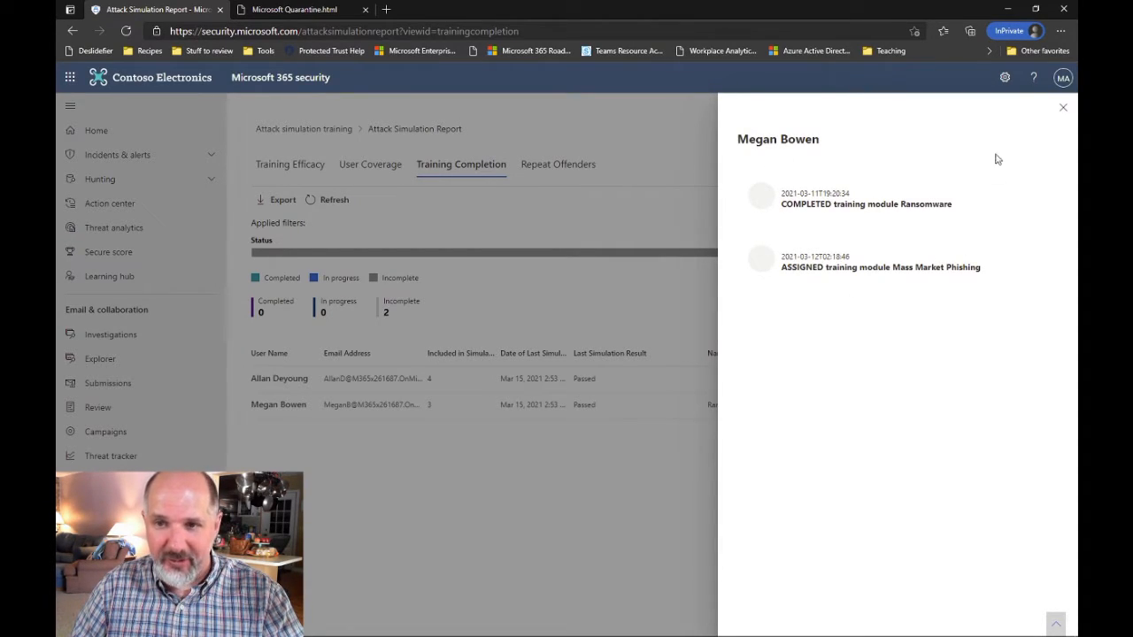
click(1063, 108)
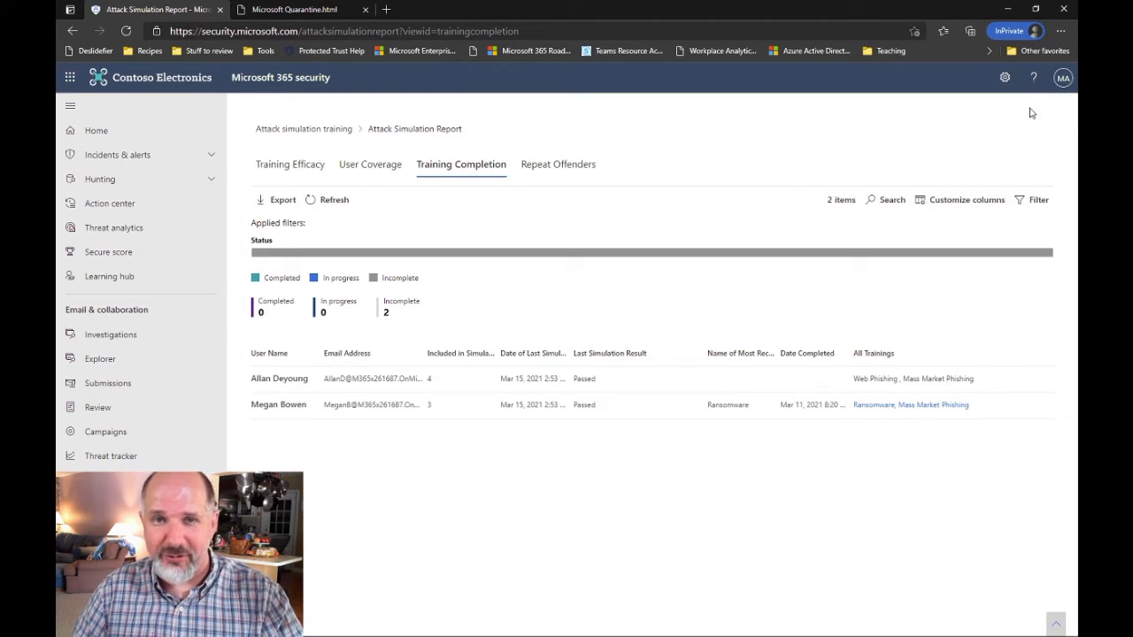
click(558, 172)
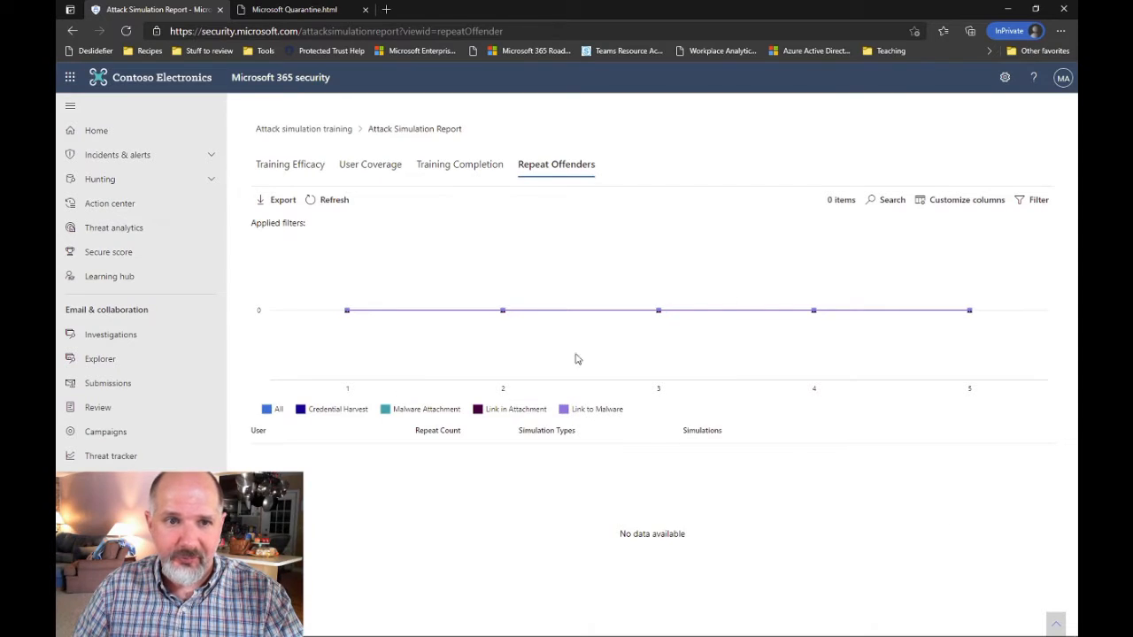
click(295, 127)
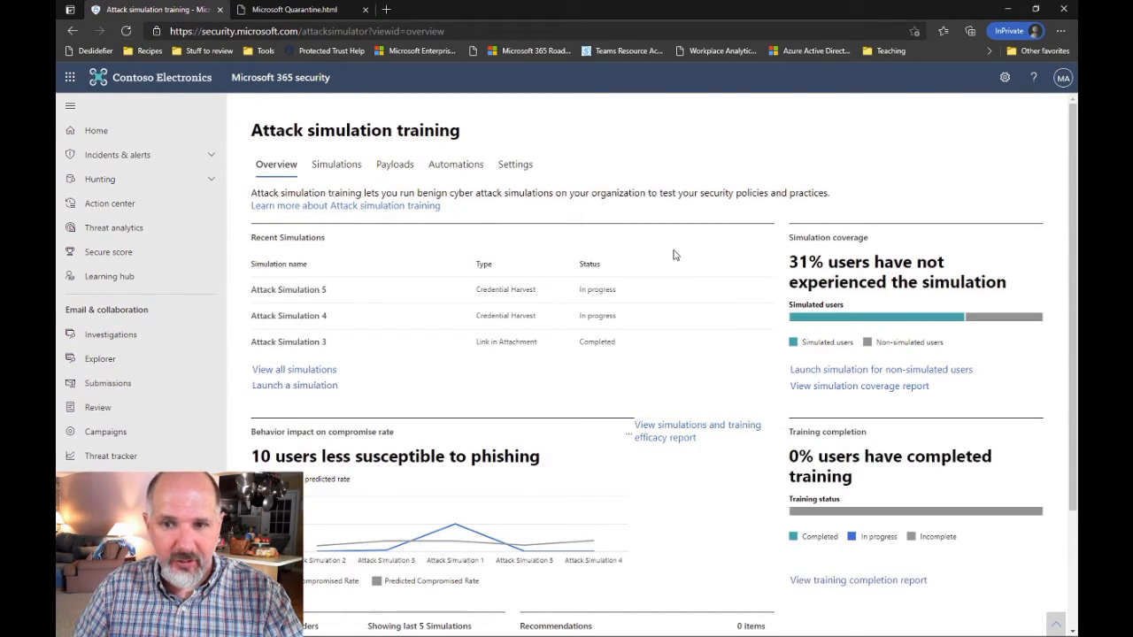
Scroll the Attack simulation training Overview to review training status
scroll(678, 255, down, 2)
scroll(680, 255, up, 2)
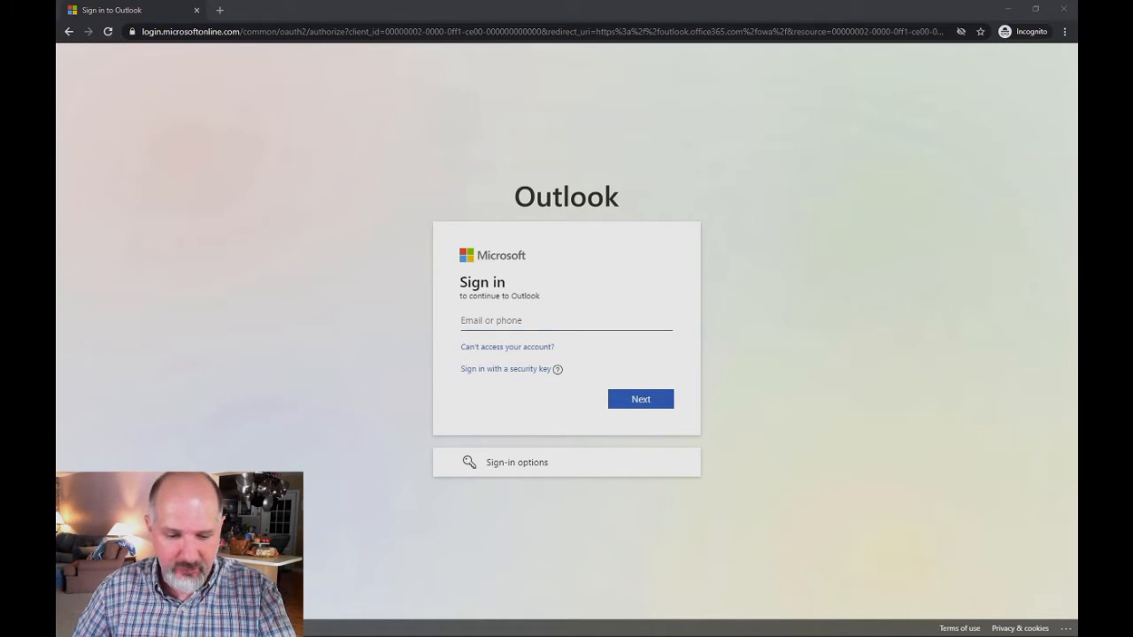
Sign in to Outlook on the web with the test user's e-mail and password, staying signed in
click(458, 322)
key(ctrl+v)
click(639, 400)
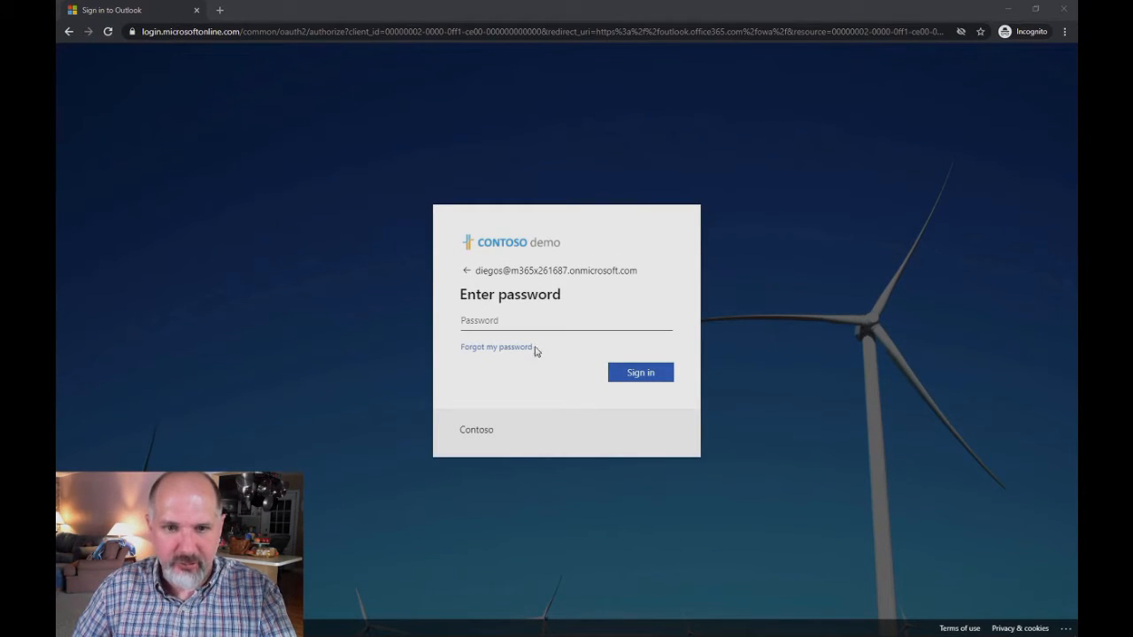
click(525, 321)
text(••••••••••)
click(624, 375)
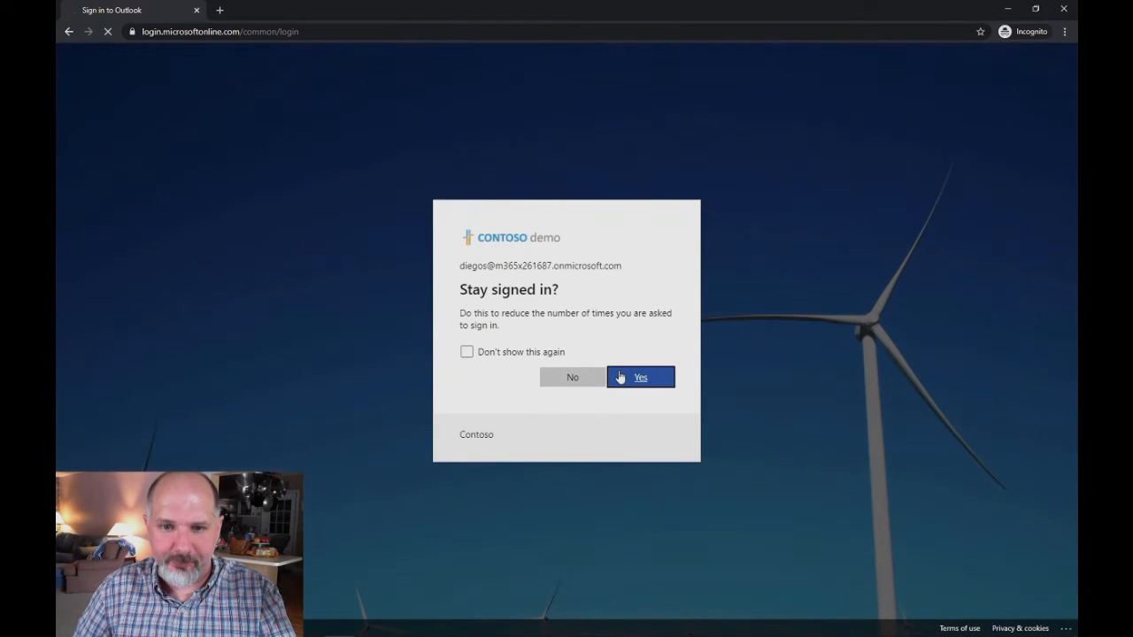
click(620, 377)
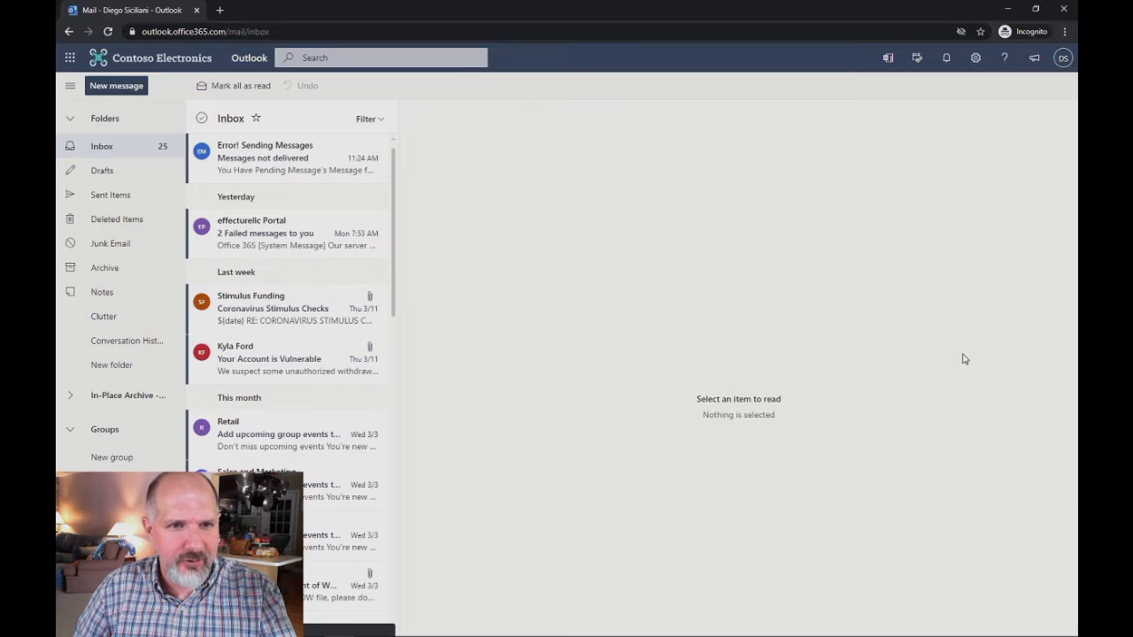
Open the 'Messages not delivered' phishing email and dismiss the onboarding welcome tour
click(246, 156)
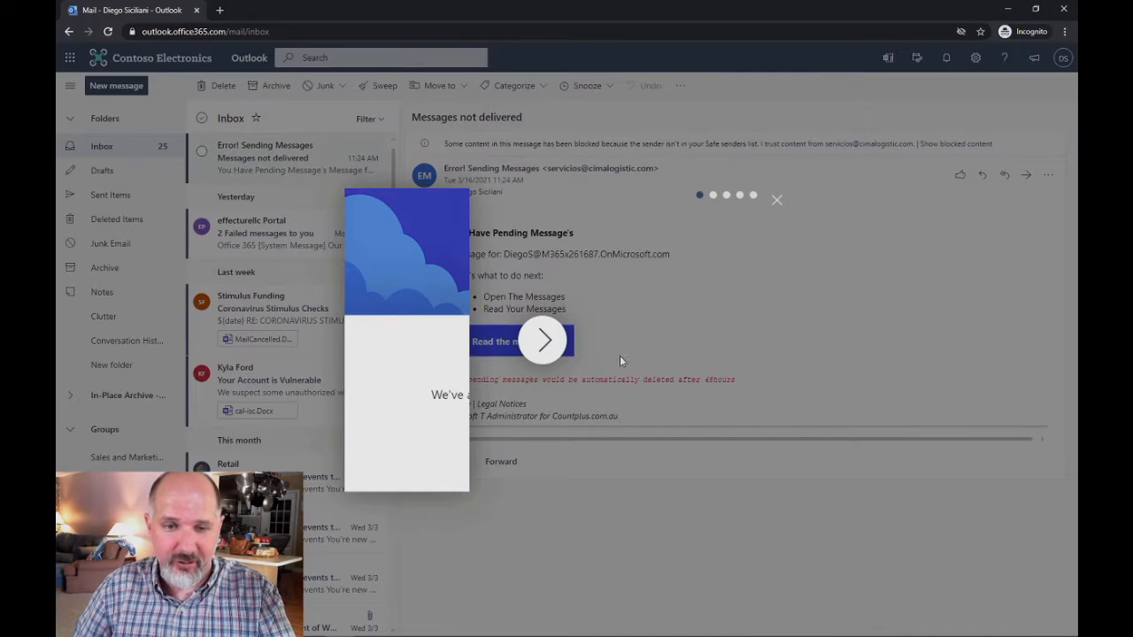
click(776, 202)
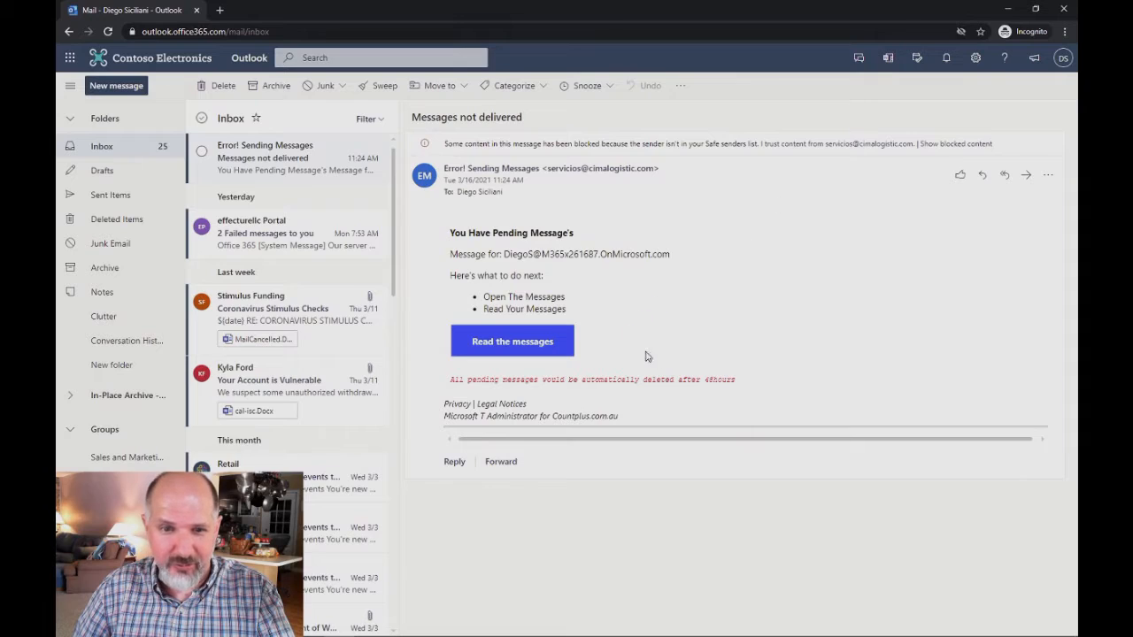
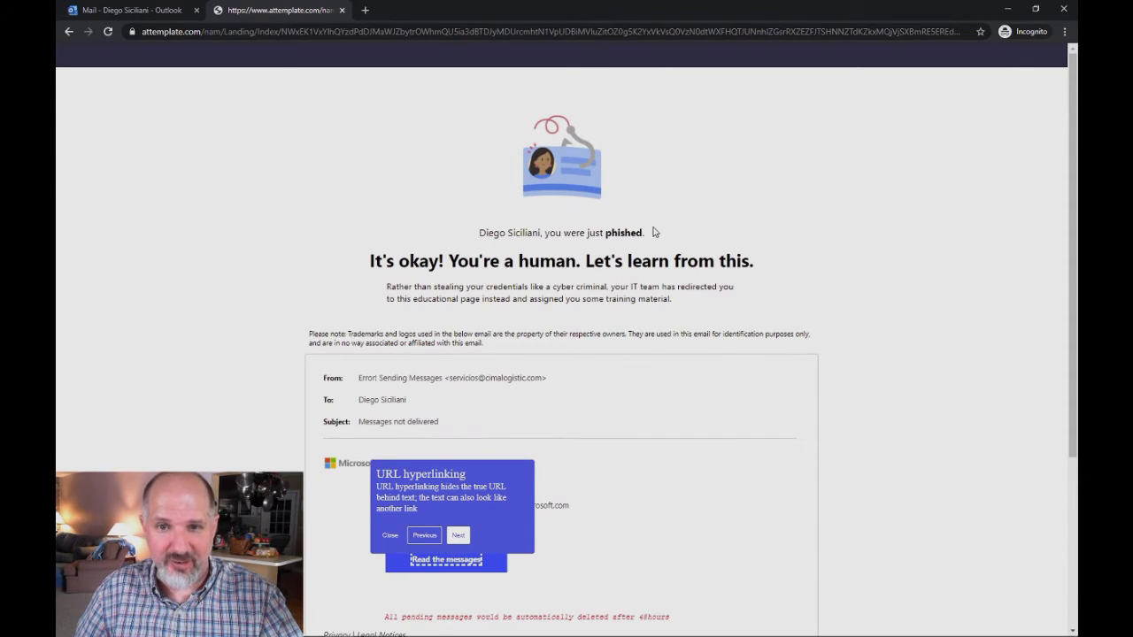
Review the landing page's reassurance heading and advance through the phishing-clue tips
drag(369, 261, 791, 259)
click(823, 285)
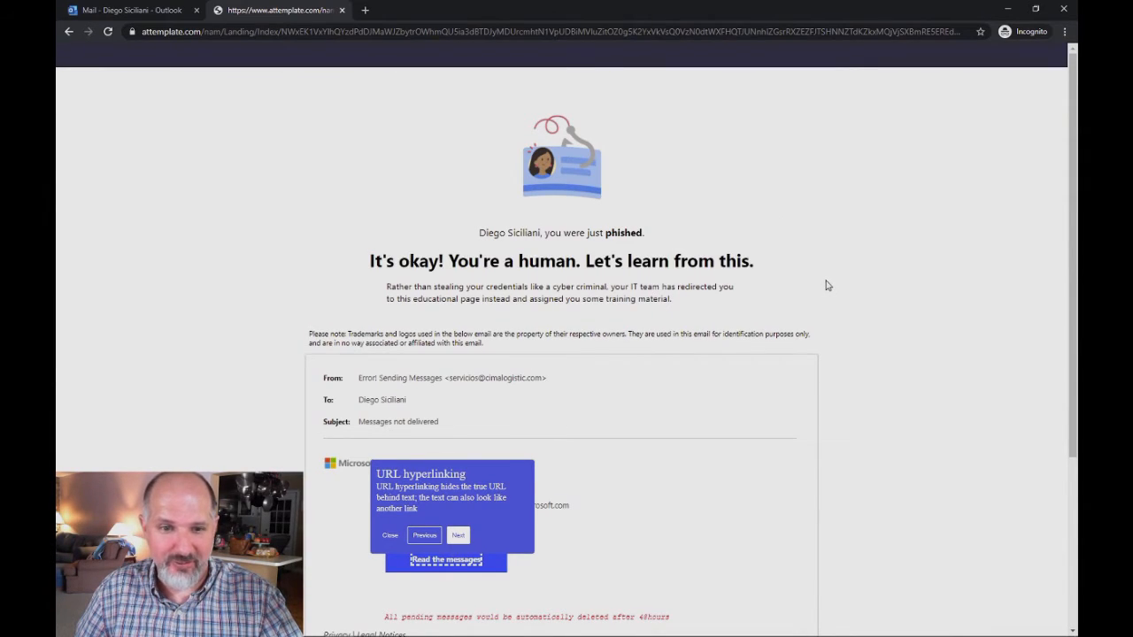
scroll(733, 354, down, 2)
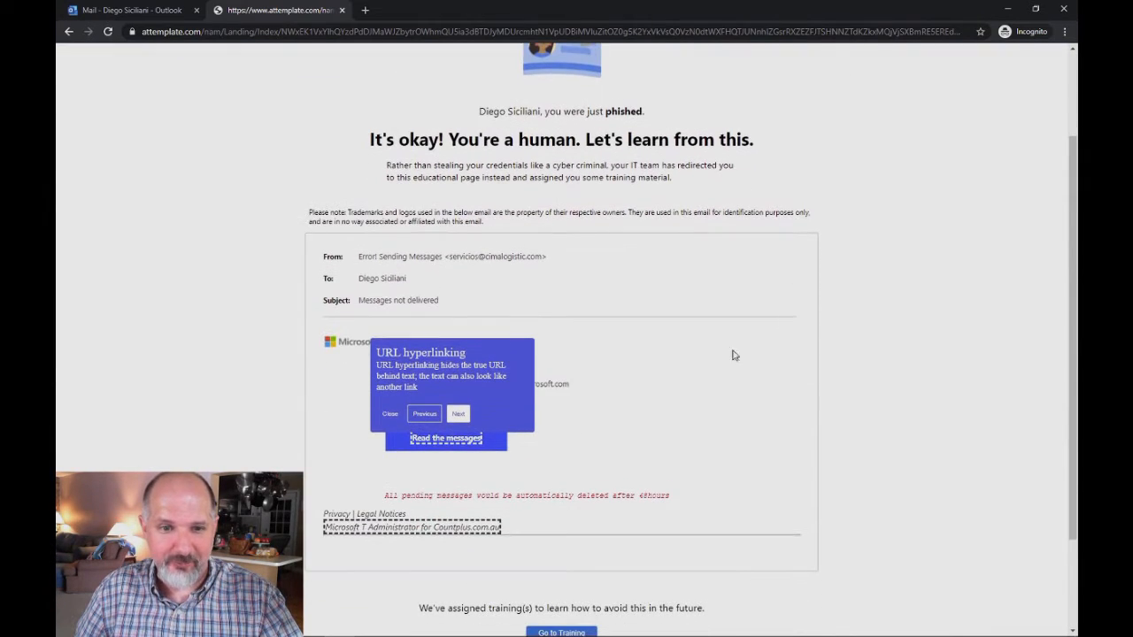
click(462, 415)
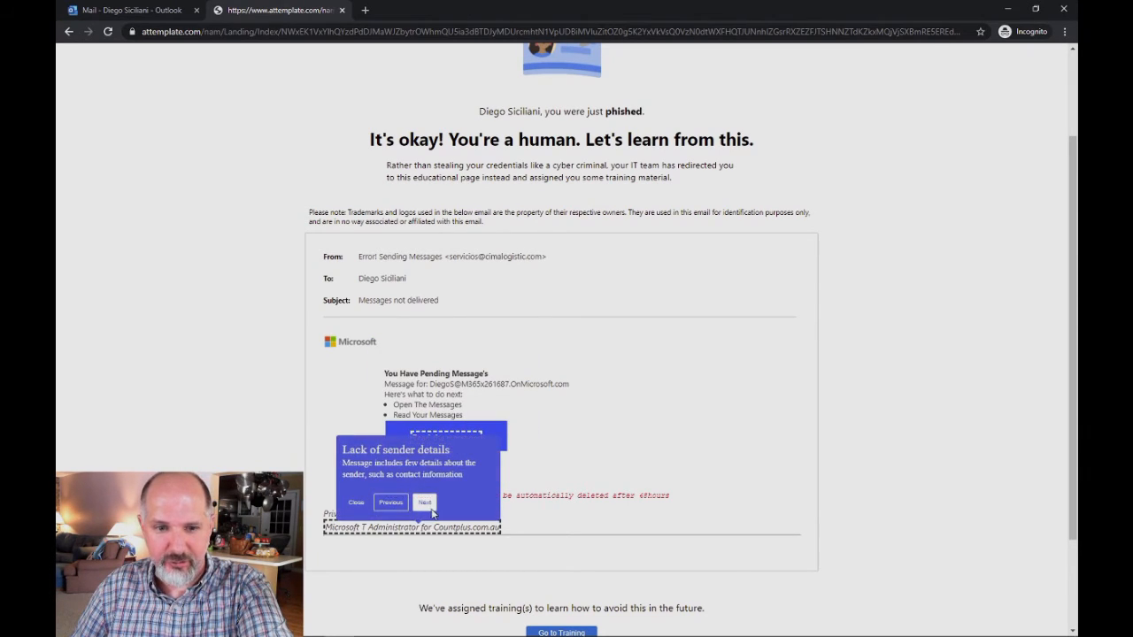
Go to the assigned Web Phishing training and close the recommendation survey popup
mouse_move(438, 530)
mouse_move(474, 423)
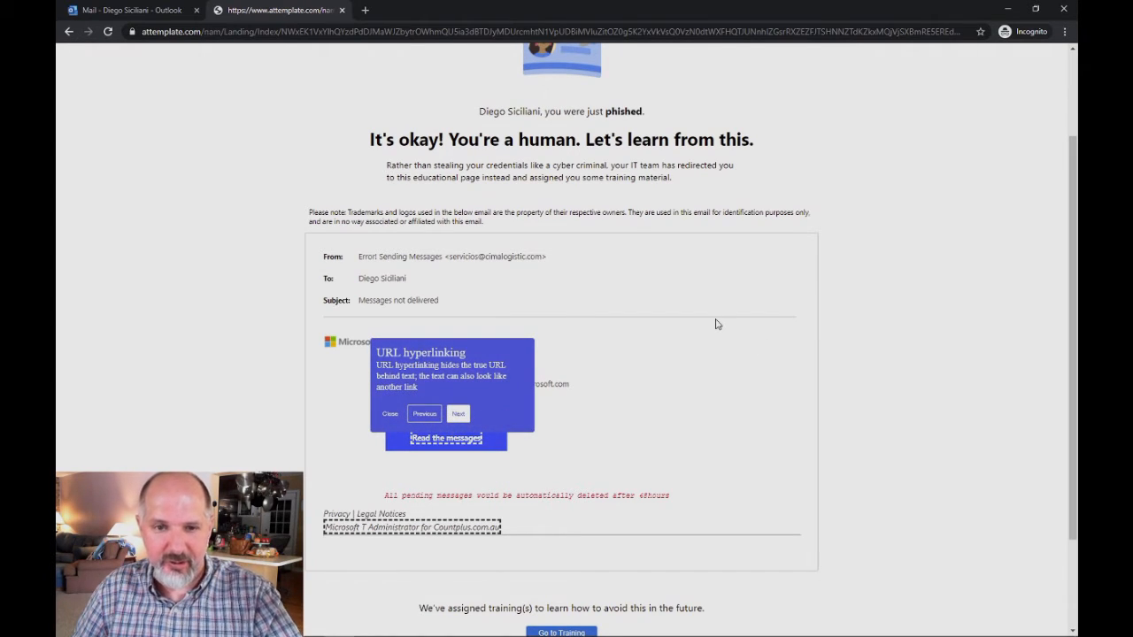
scroll(708, 332, down, 2)
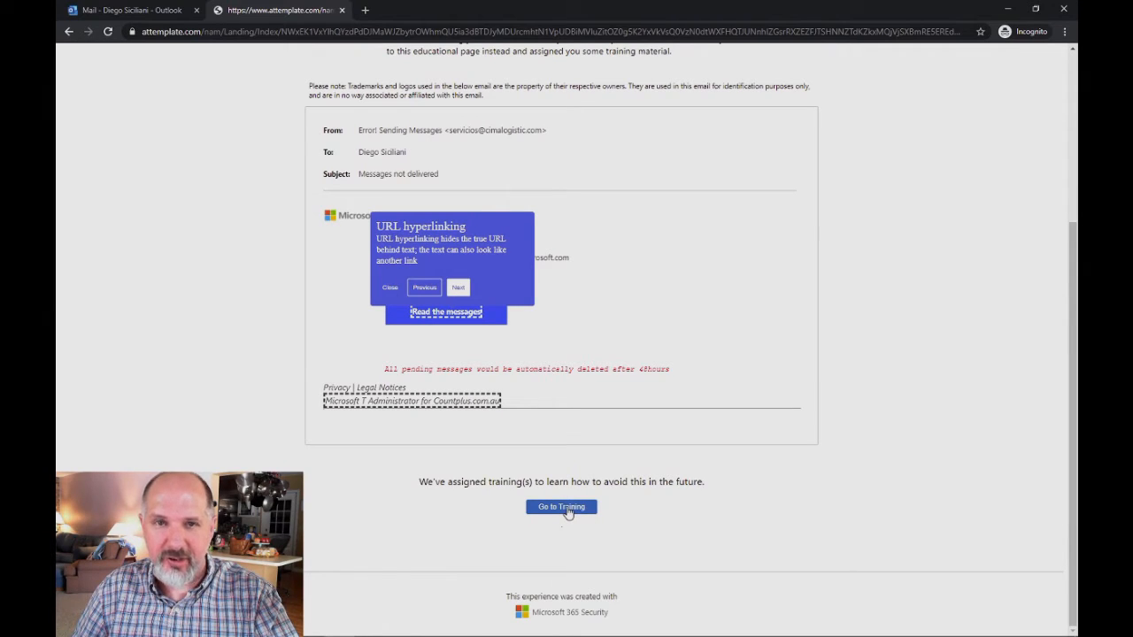
click(568, 512)
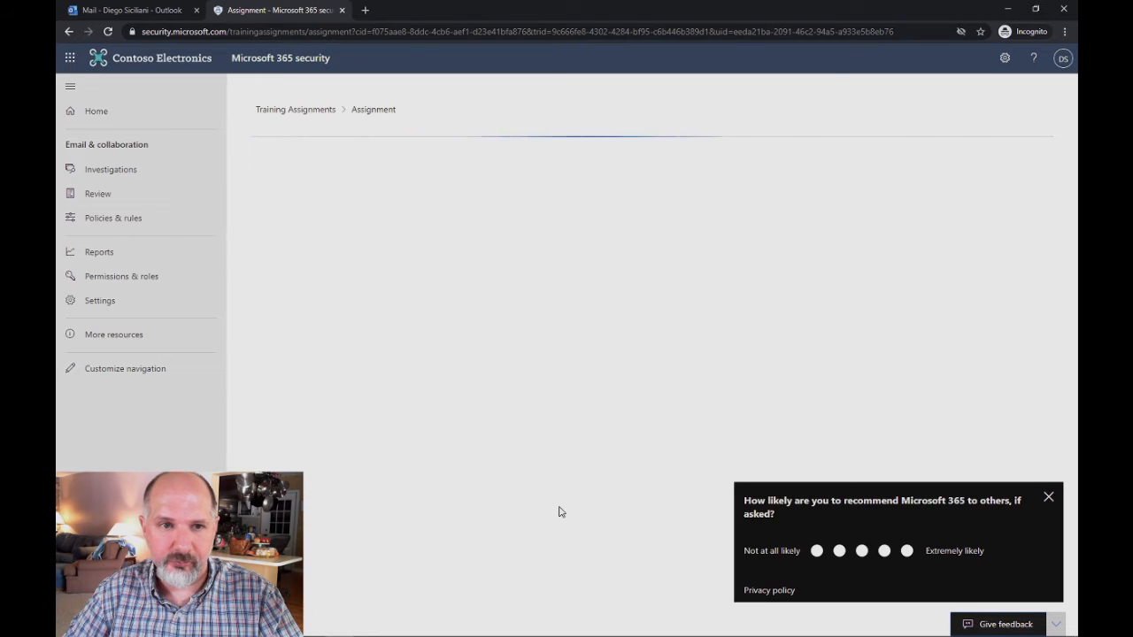
click(1048, 496)
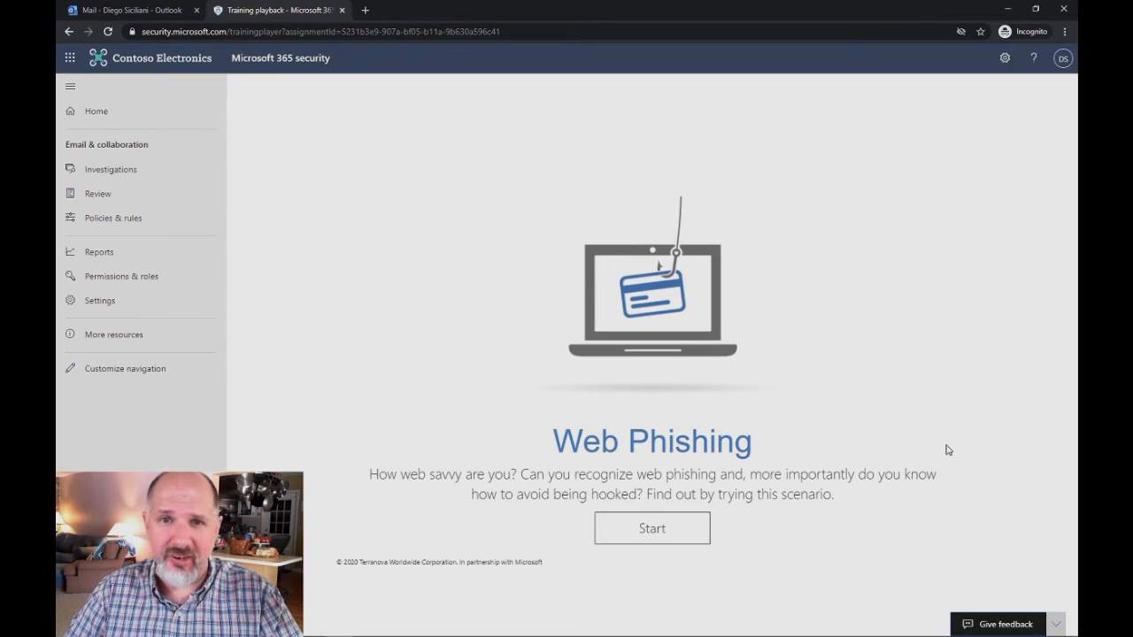
Start and pause the Web Phishing video, then minimize the Incognito window to return to the overview
click(655, 526)
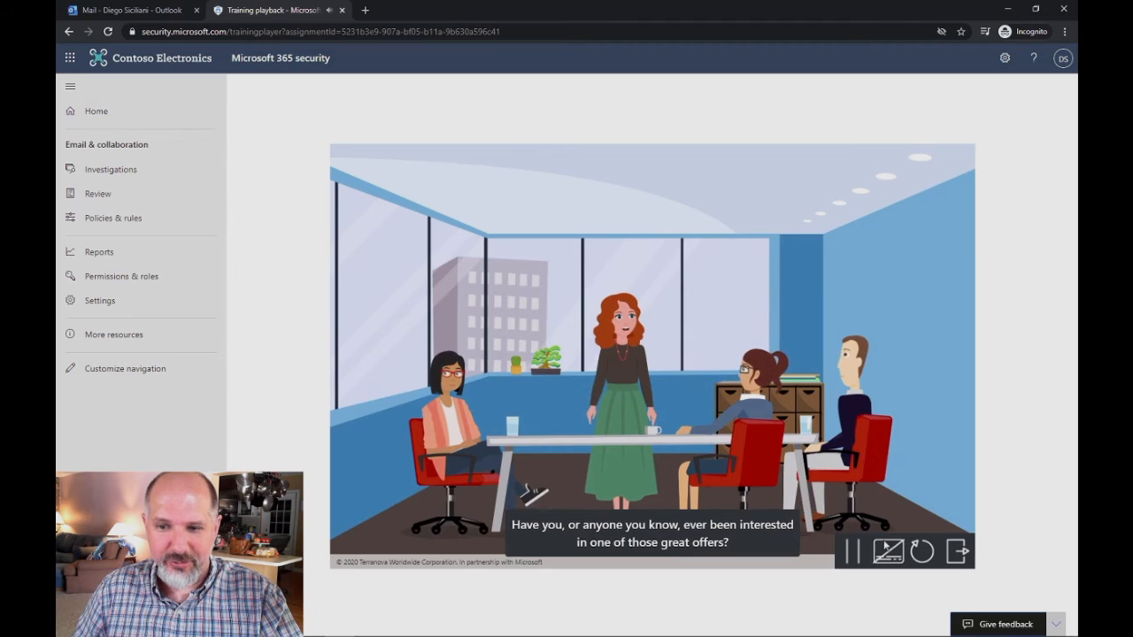
click(852, 551)
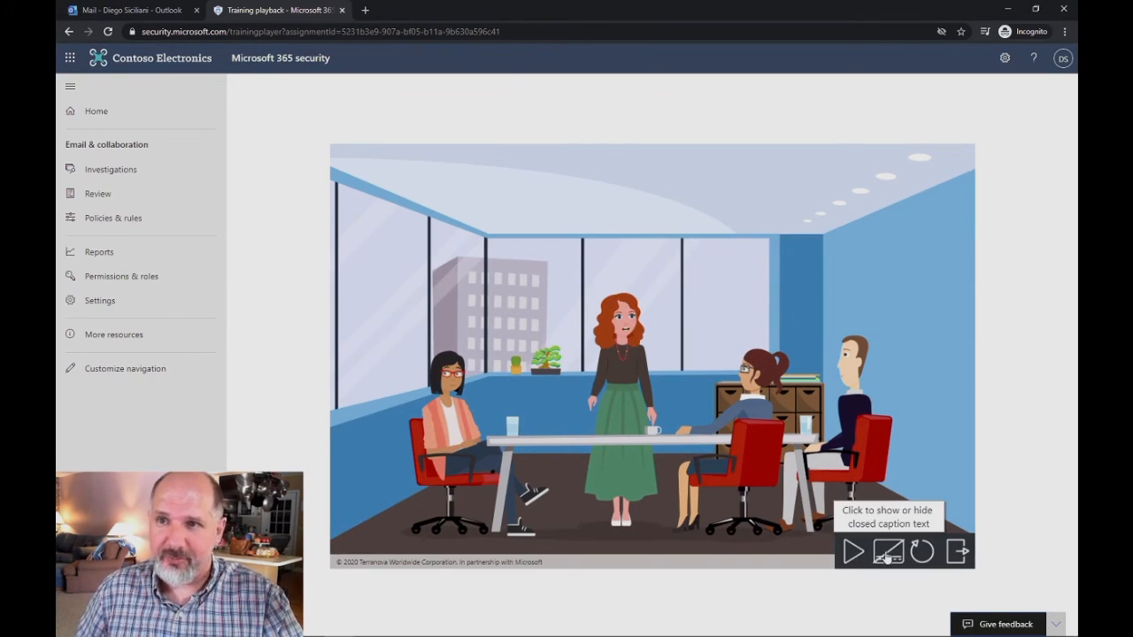
click(1008, 10)
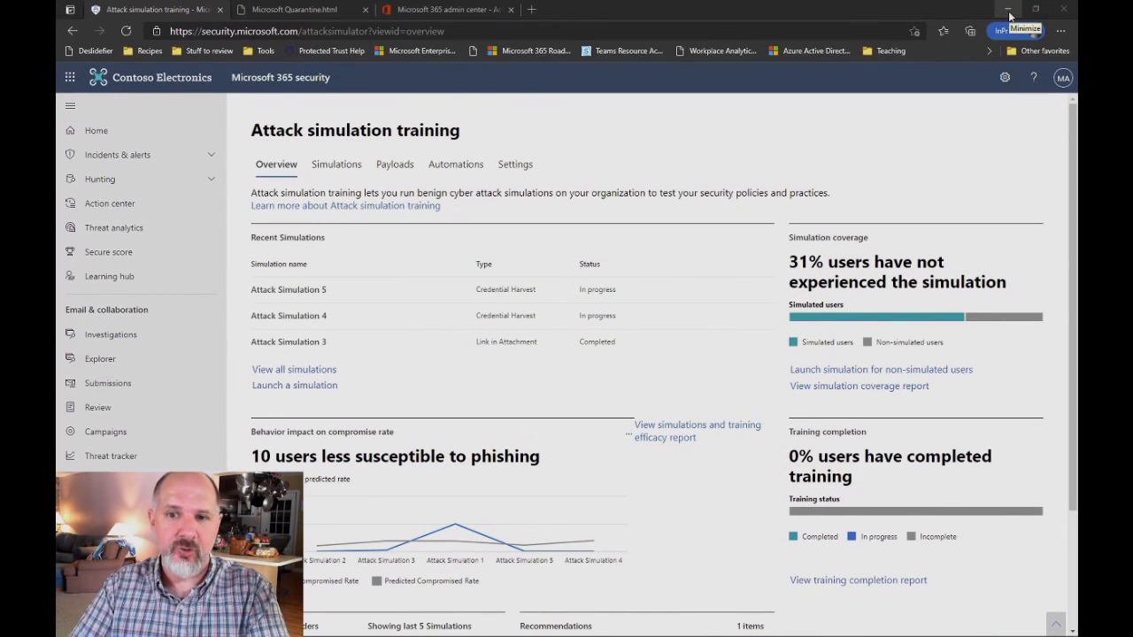